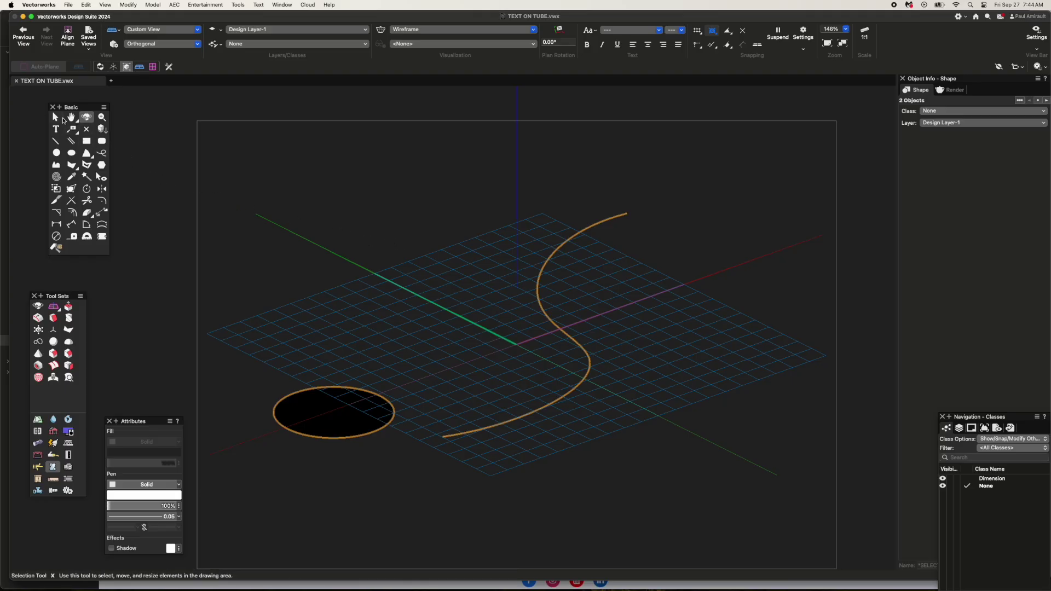
# Step: Extrude the profile along the S-curve, preview it shaded, then undo the extrusion
pyautogui.press('x')
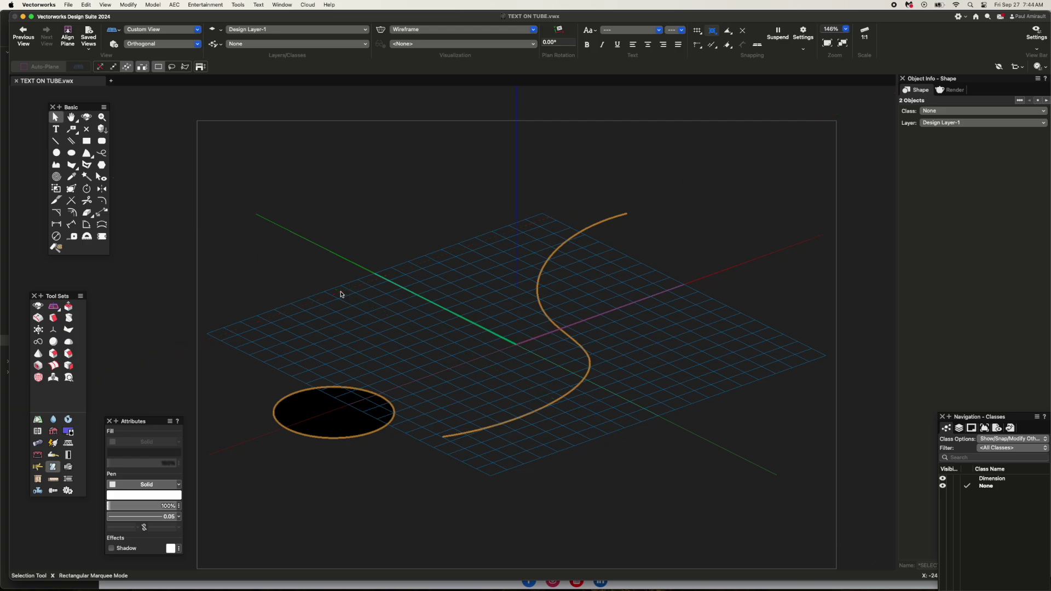
pyautogui.press('super+alt+x')
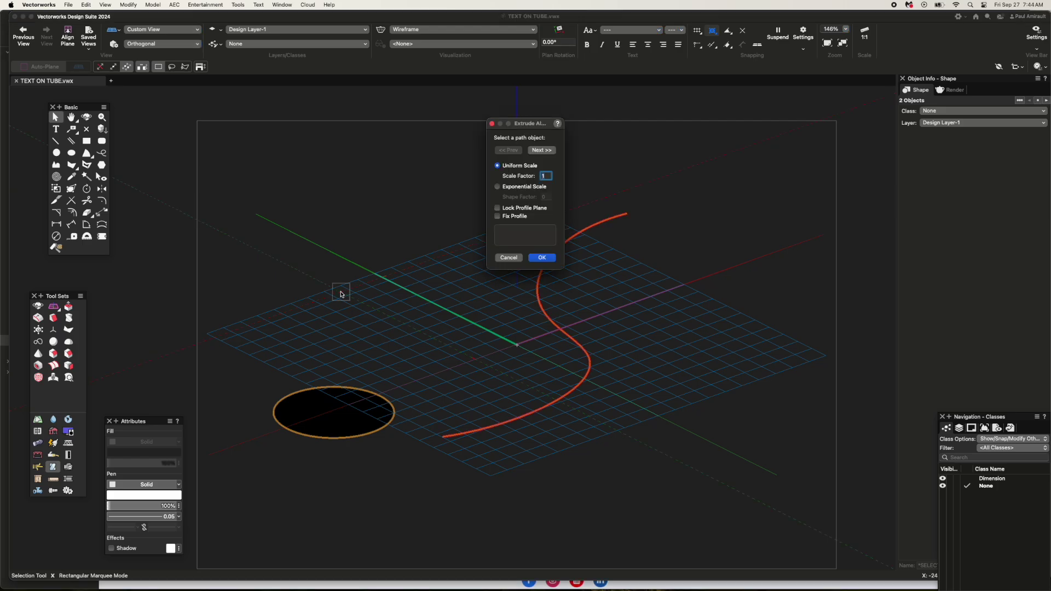
pyautogui.click(541, 258)
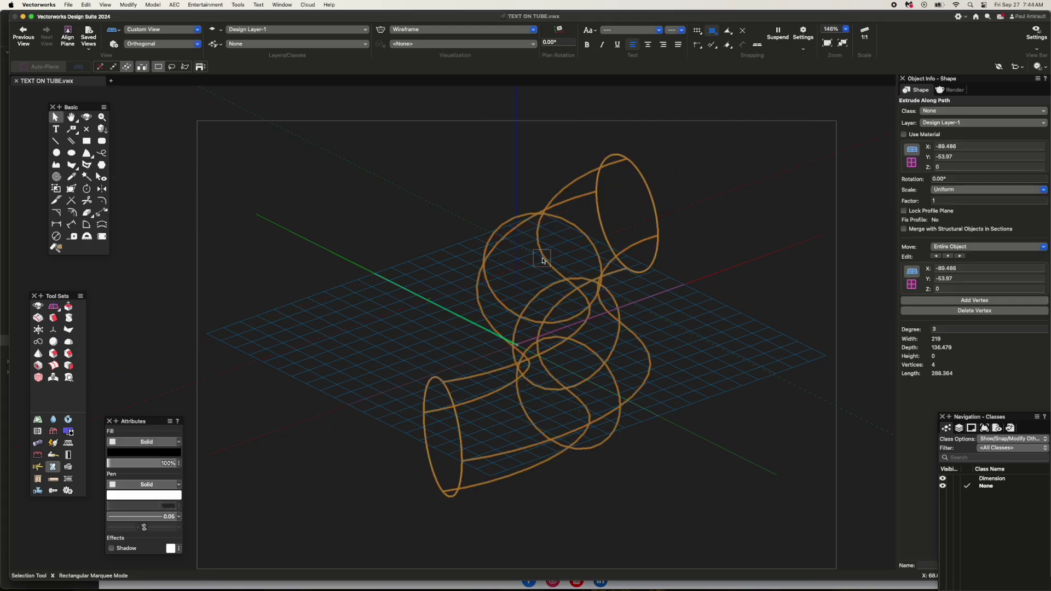
pyautogui.press('super+shift+g')
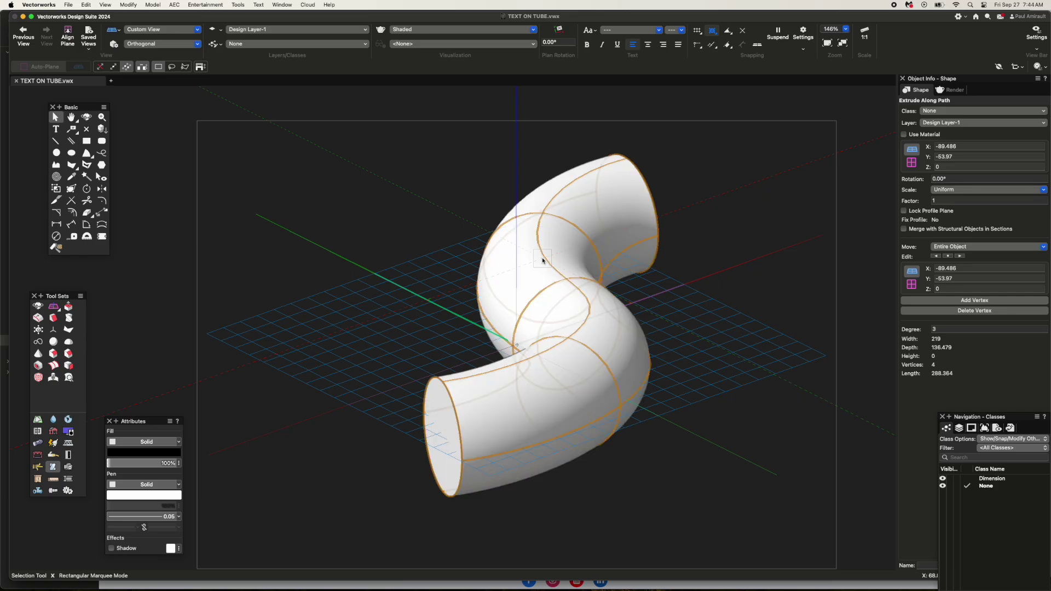
pyautogui.press('super+shift+w')
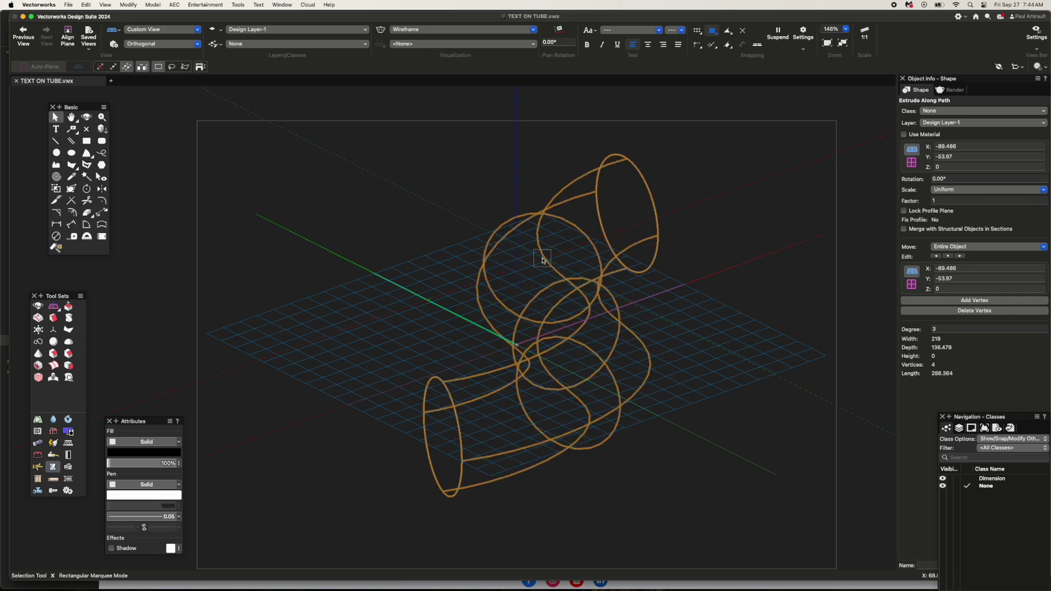
pyautogui.press('super+z')
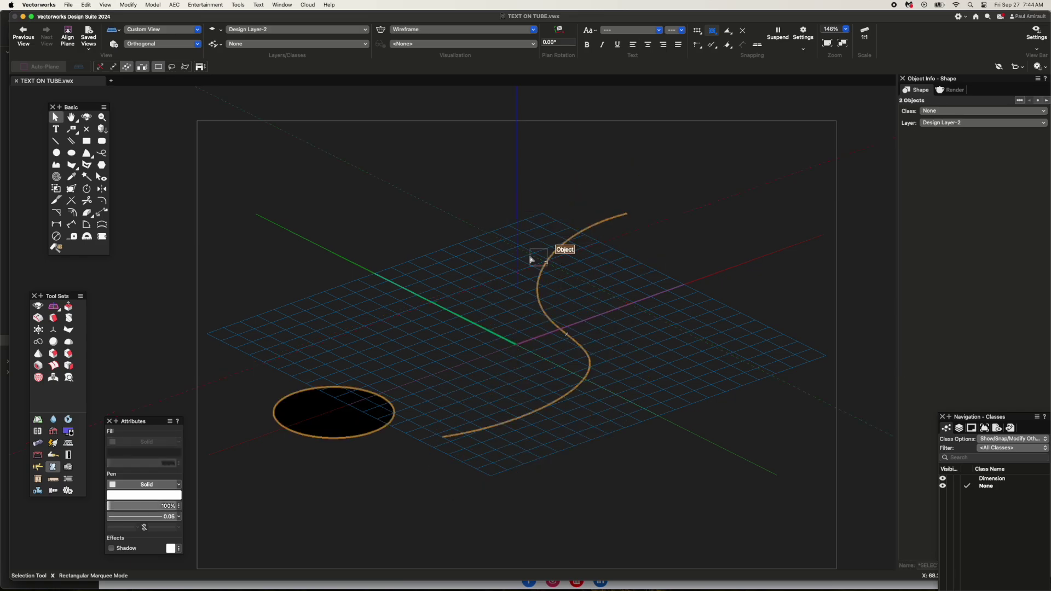
# Step: Convert the elliptical profile to a NURBS curve and rotate it 90° upright in Front view
pyautogui.click(56, 117)
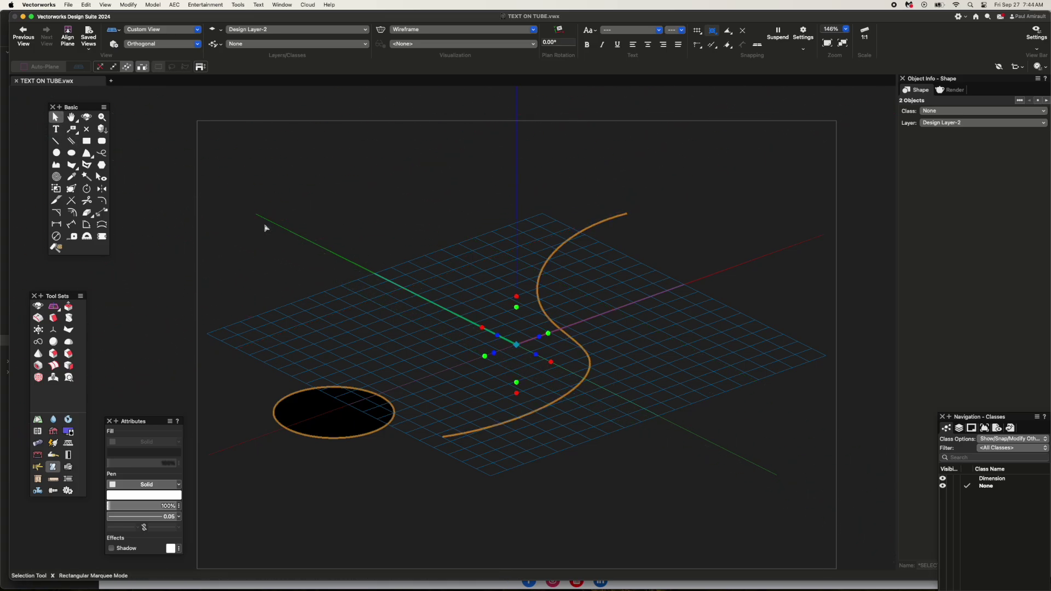
pyautogui.click(340, 389)
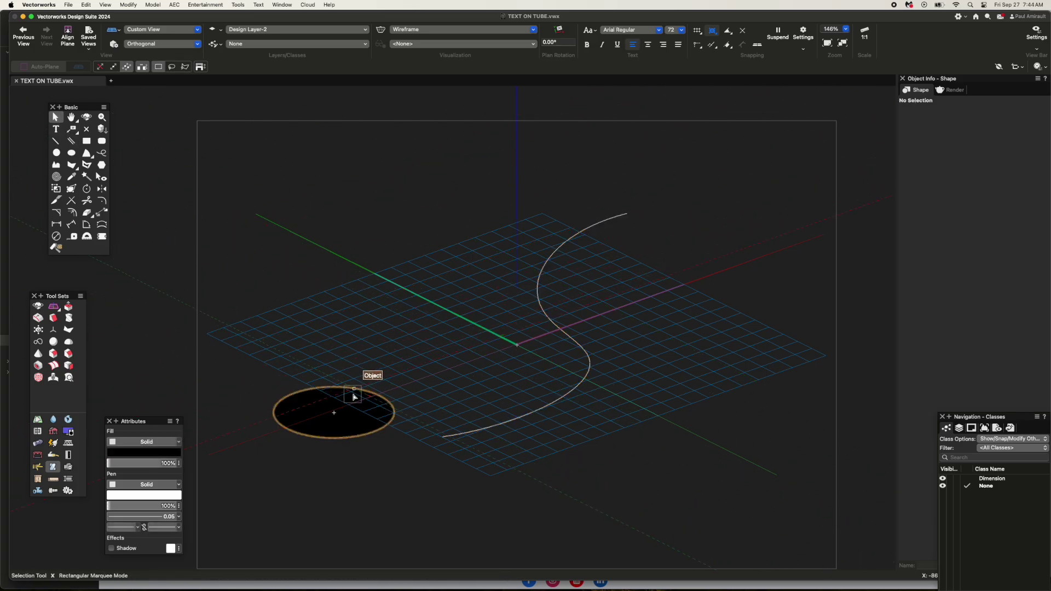
pyautogui.click(129, 5)
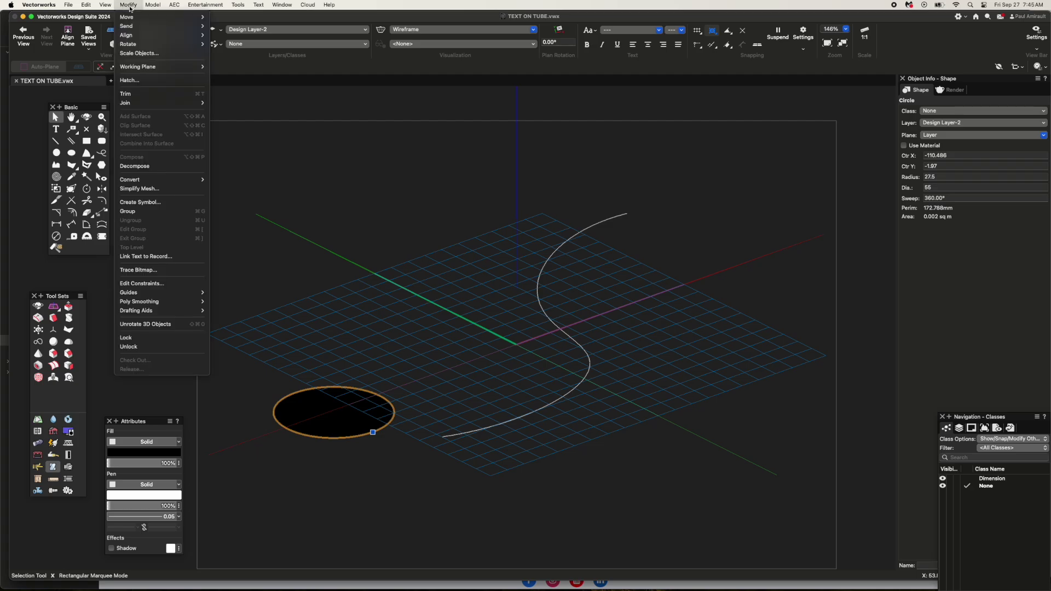
pyautogui.moveTo(136, 181)
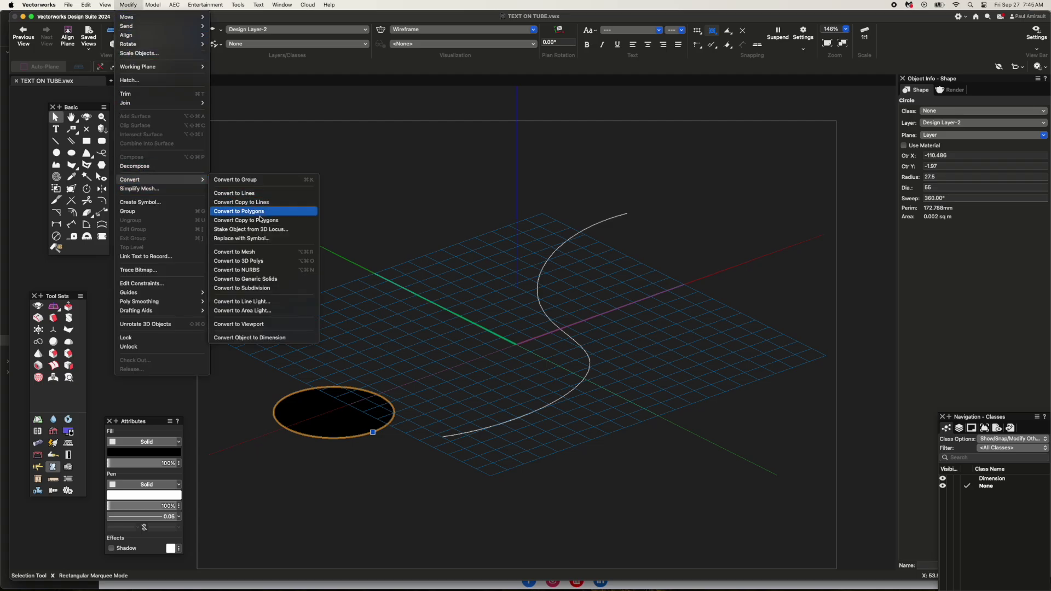
pyautogui.click(321, 256)
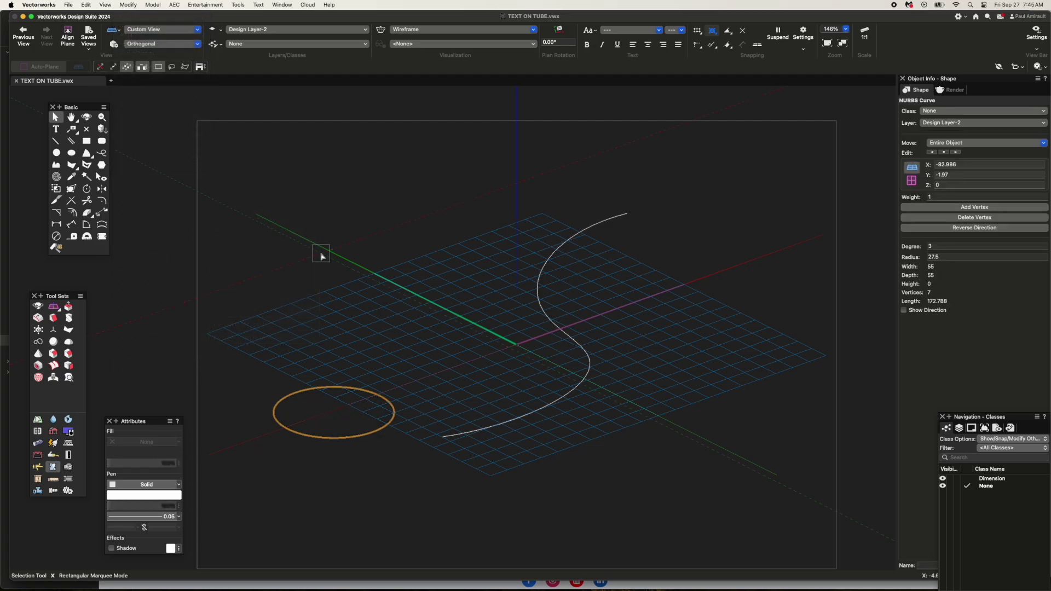
pyautogui.press('KP_2')
pyautogui.press('super+l')
# Step: Duplicate the NURBS circle along the S-curve with 4 duplicates
pyautogui.press('KP_1')
pyautogui.press('super+5')
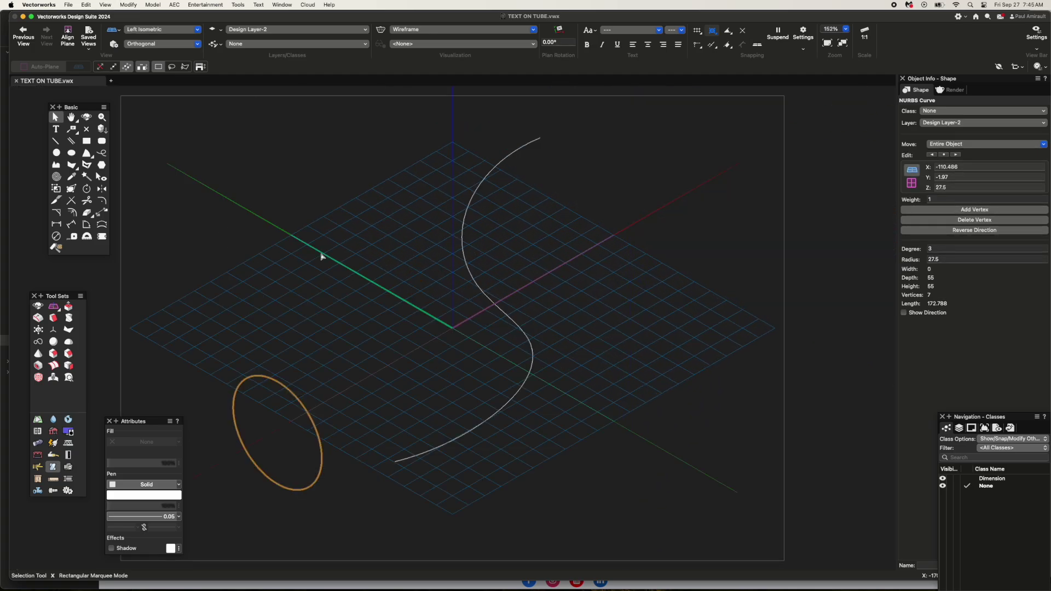
pyautogui.press('super+a')
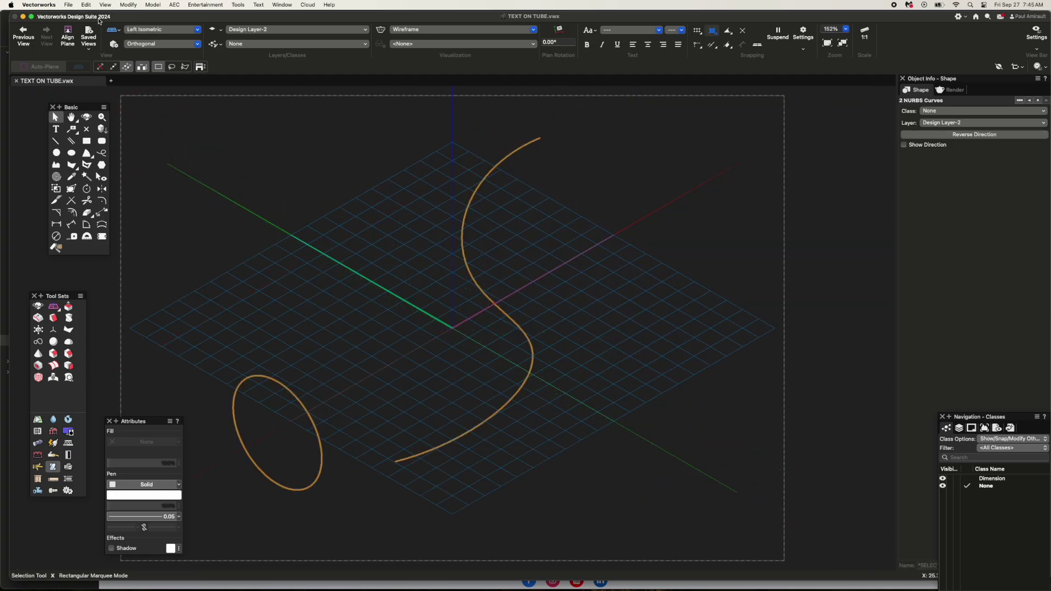
pyautogui.click(87, 6)
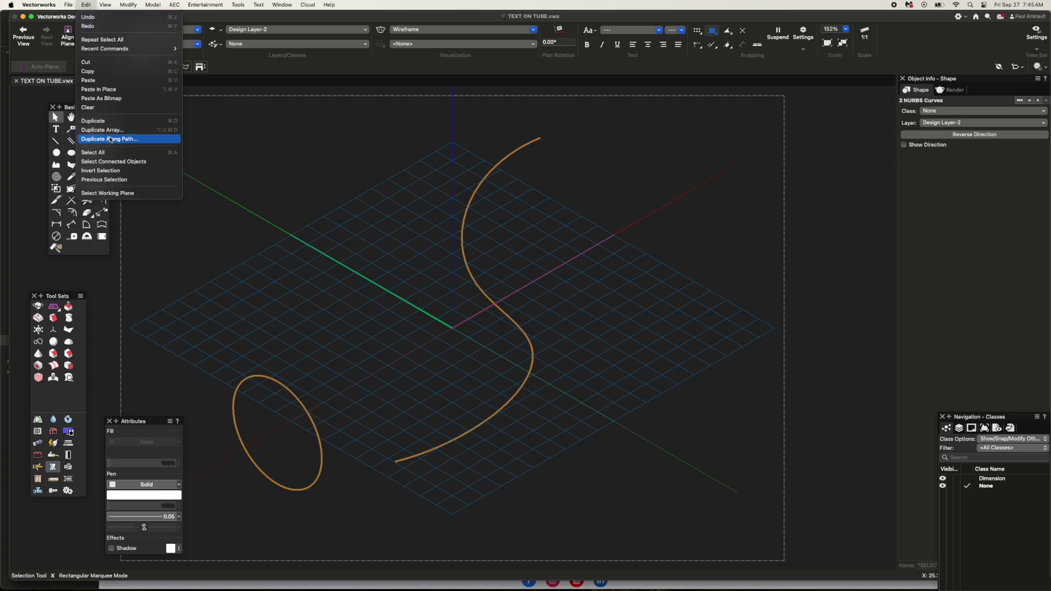
pyautogui.click(126, 139)
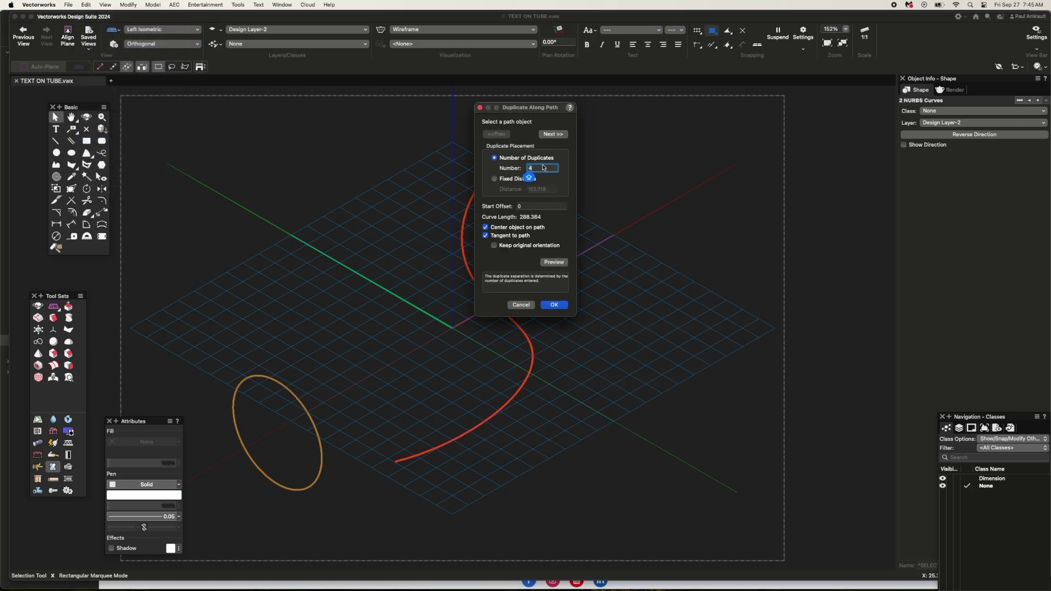
pyautogui.click(547, 303)
pyautogui.press('F5')
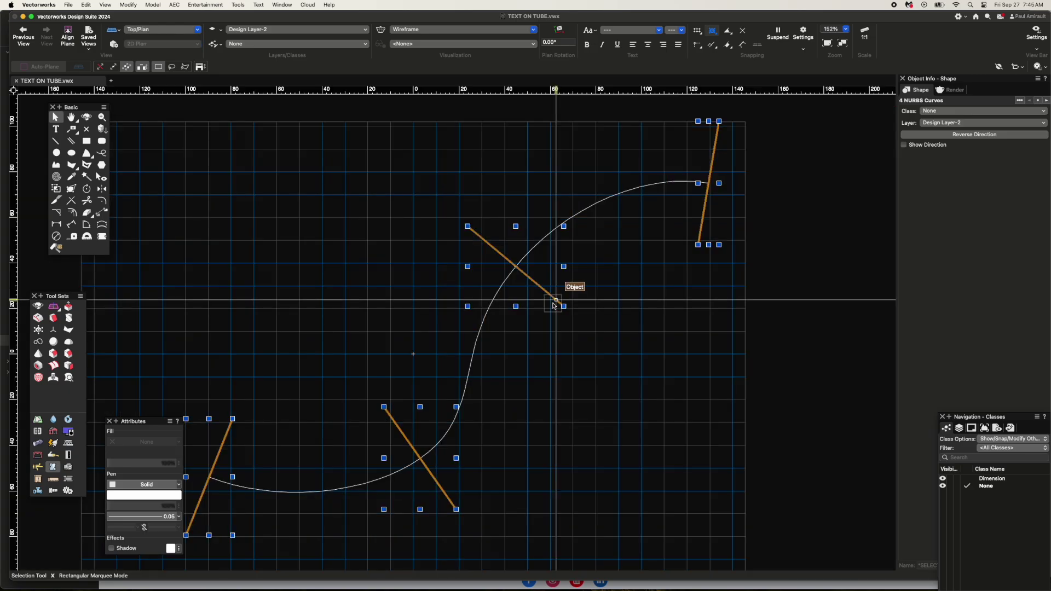
pyautogui.press('KP_1')
pyautogui.hotkey('shift', 'c')
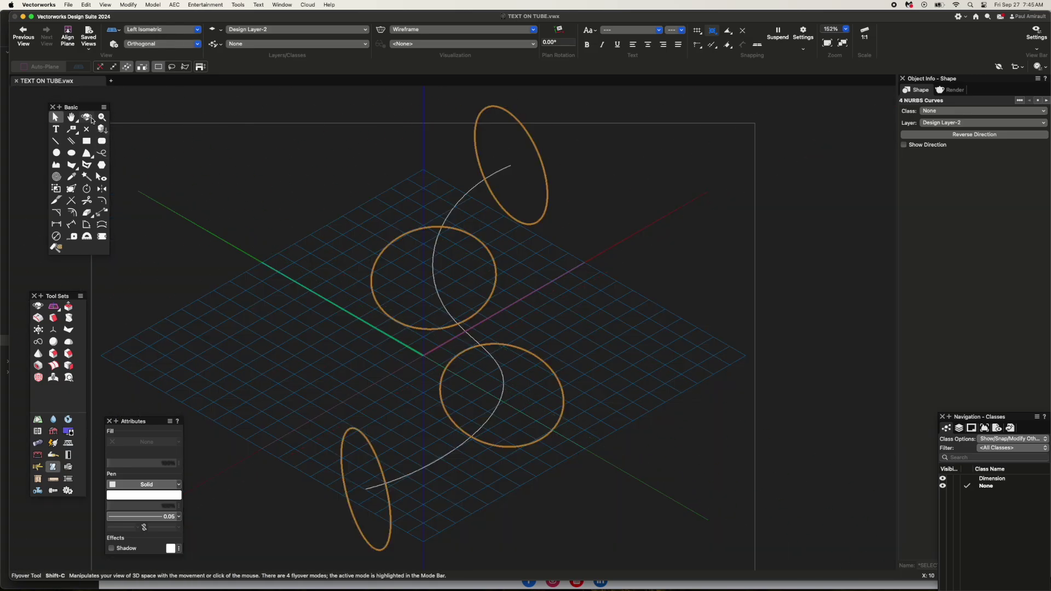
# Step: Scale the upper middle circle symmetrically by a factor of 1.3
pyautogui.moveTo(220, 225); pyautogui.dragTo(183, 164)
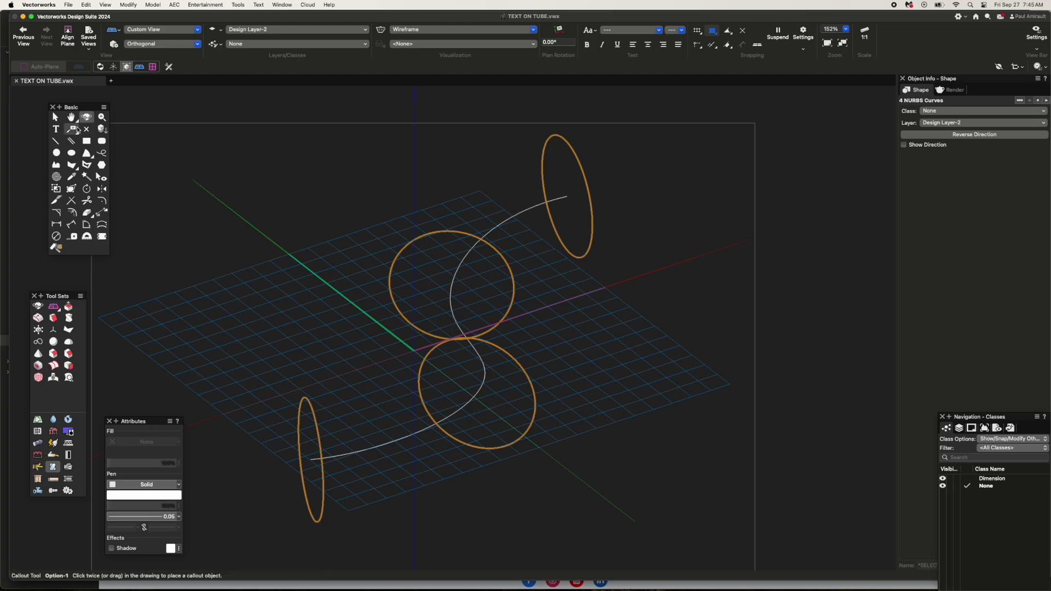
pyautogui.click(57, 118)
pyautogui.click(267, 172)
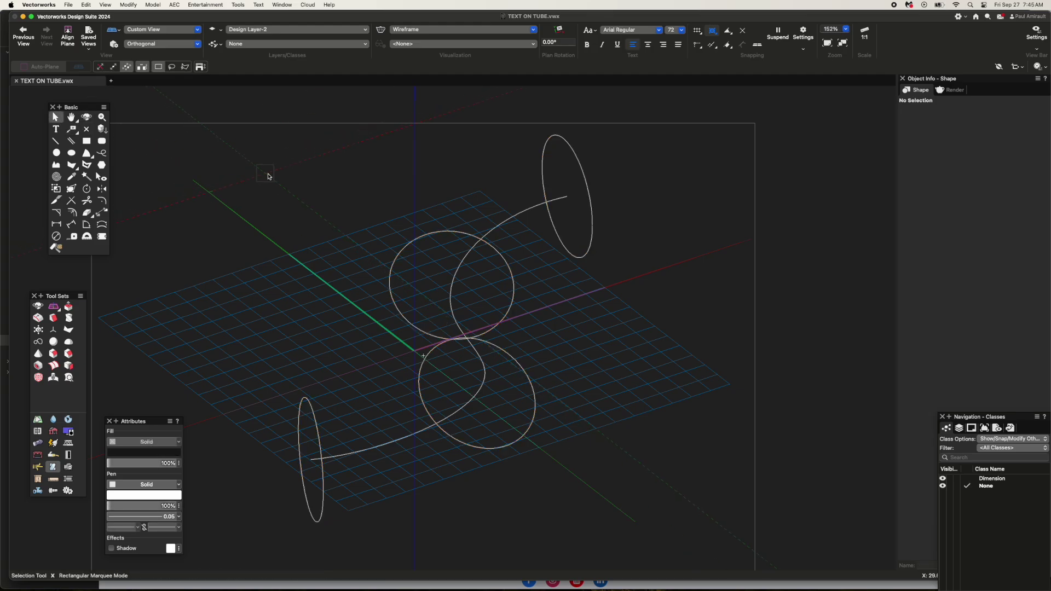
pyautogui.click(422, 239)
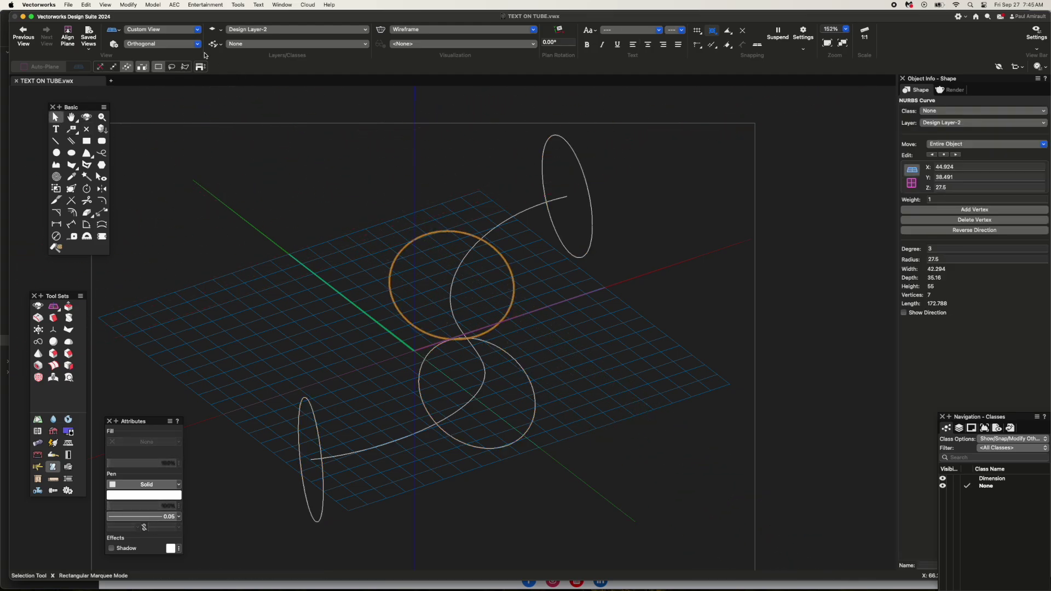
pyautogui.click(129, 5)
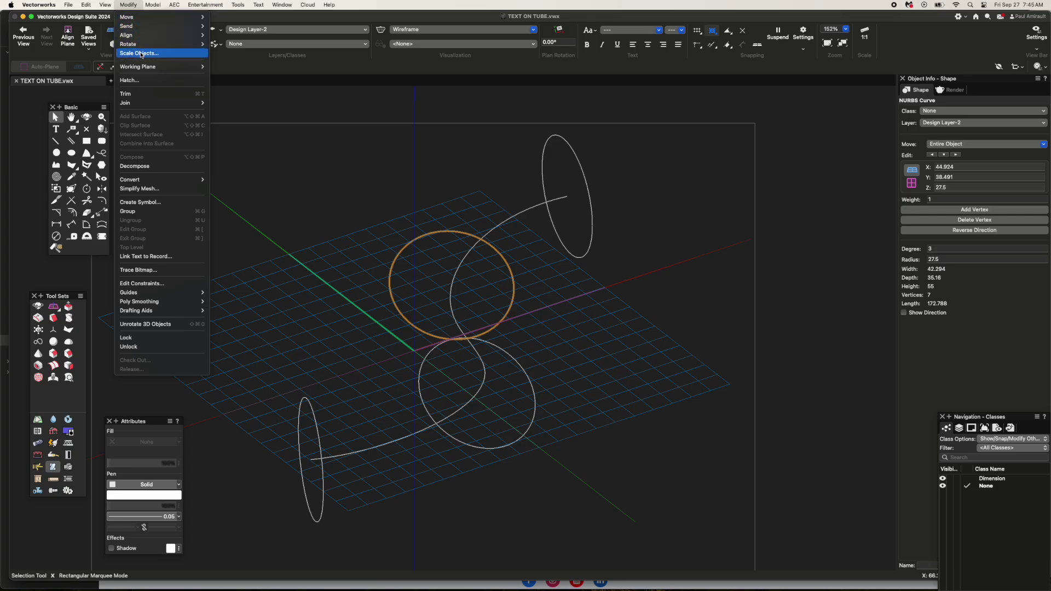
pyautogui.click(140, 53)
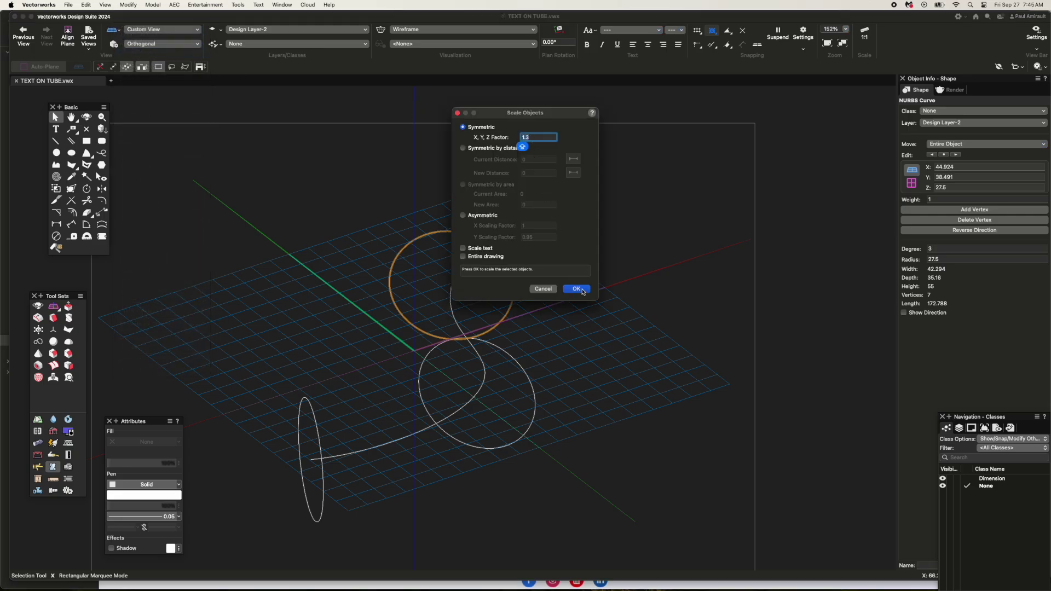
pyautogui.click(583, 291)
# Step: Scale the lower middle circle by 1.3 as well, then orbit toward the front
pyautogui.click(527, 364)
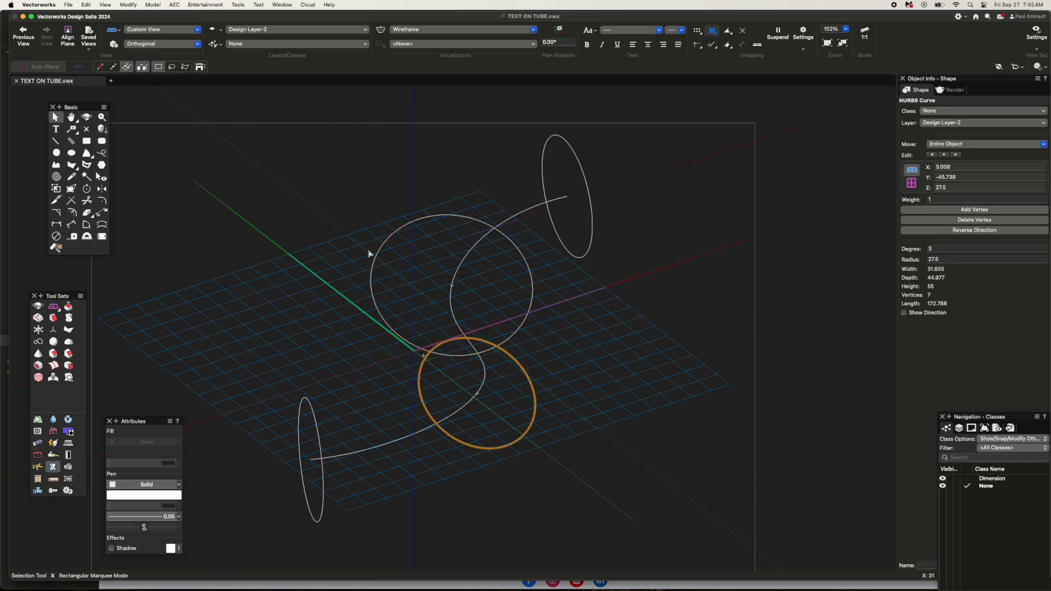
pyautogui.click(133, 7)
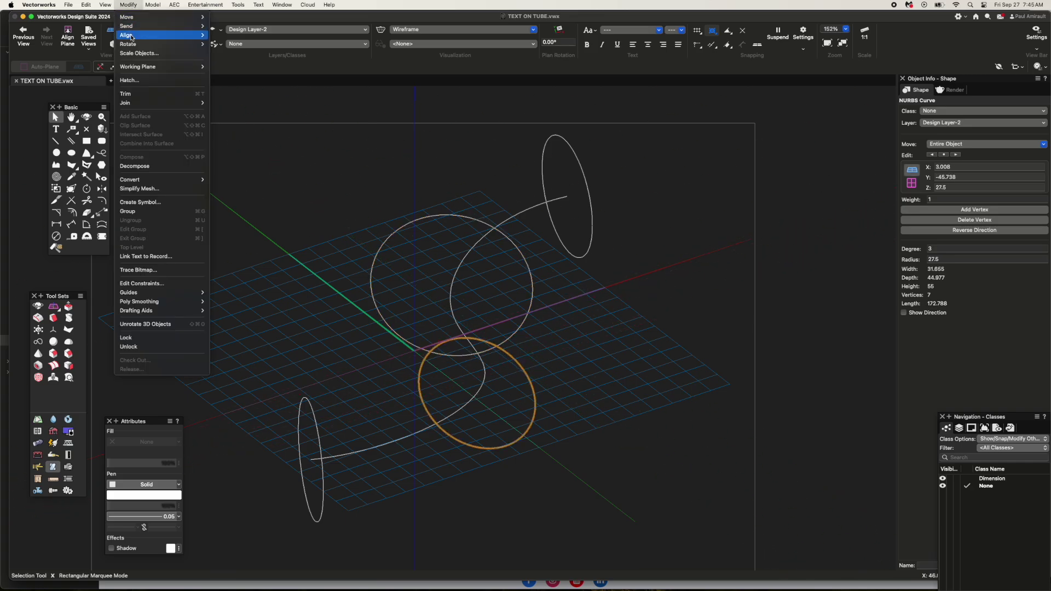
pyautogui.click(224, 74)
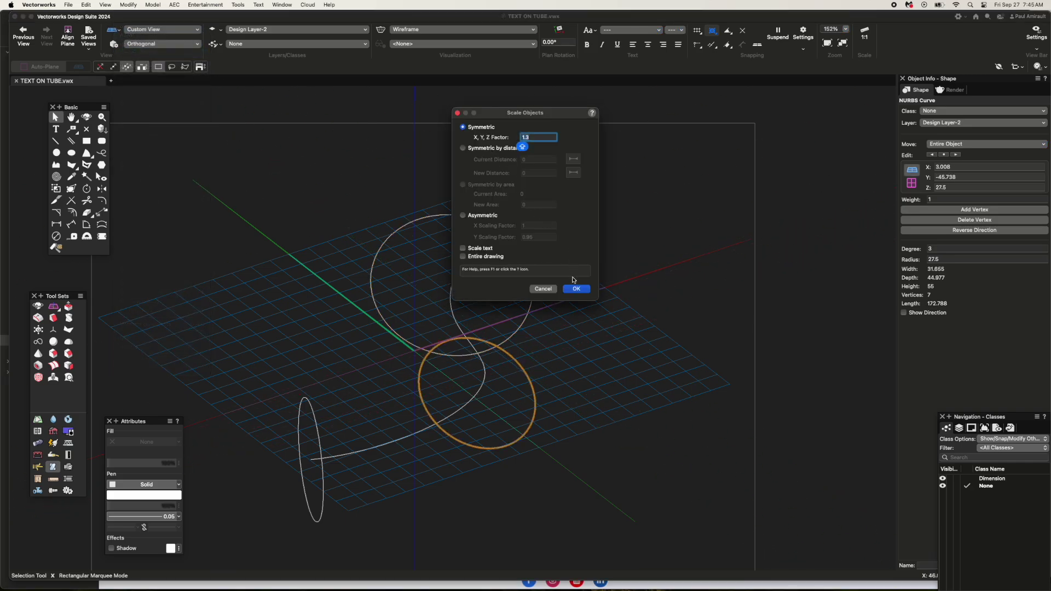
pyautogui.click(576, 290)
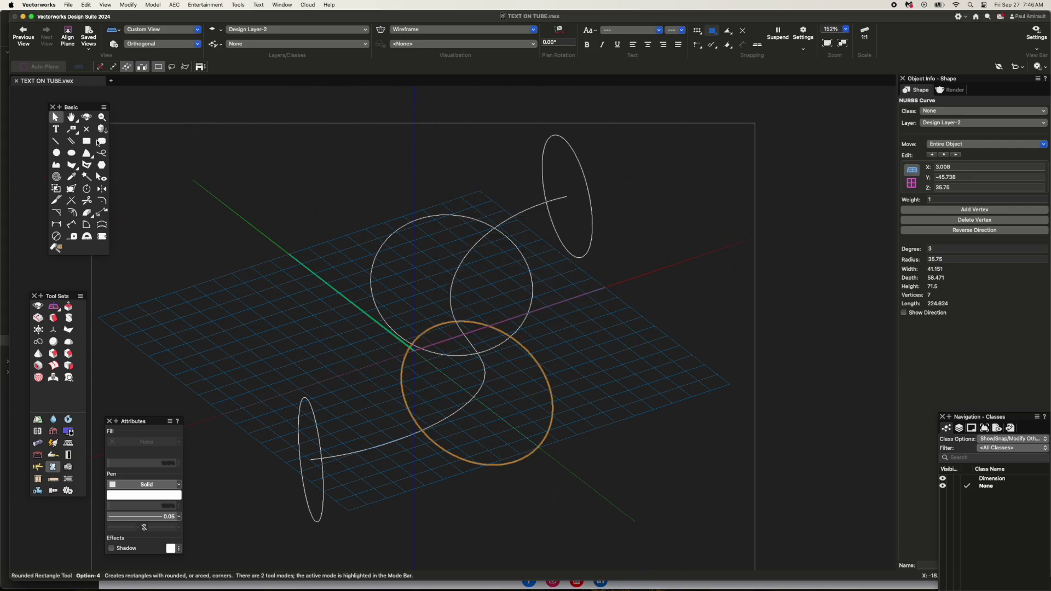
pyautogui.click(86, 117)
pyautogui.moveTo(399, 246); pyautogui.dragTo(358, 270)
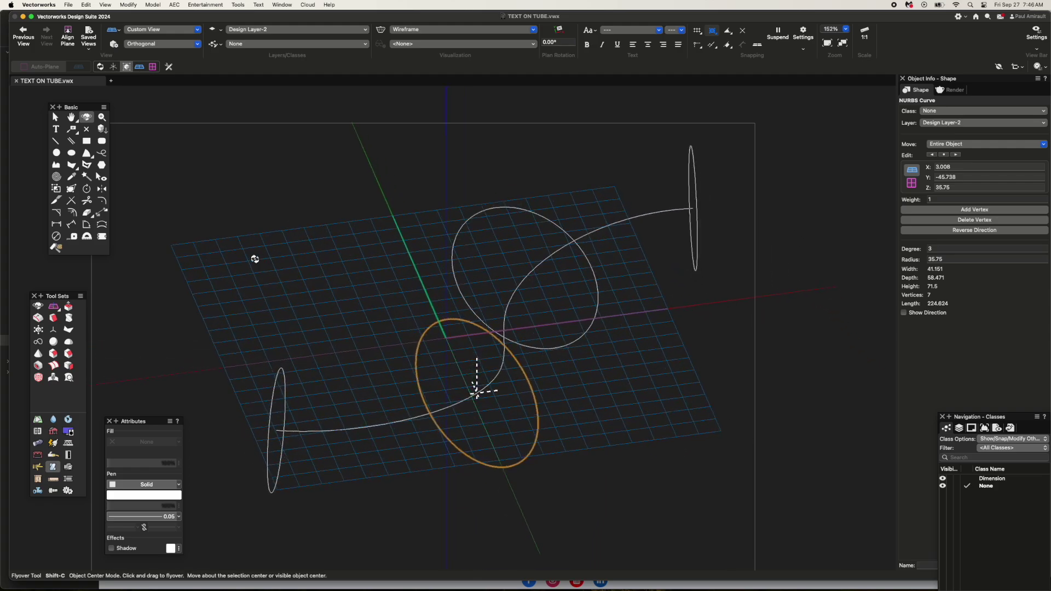
# Step: Start a loft and pick the four profiles in order, from left ellipse to right ellipse
pyautogui.click(54, 366)
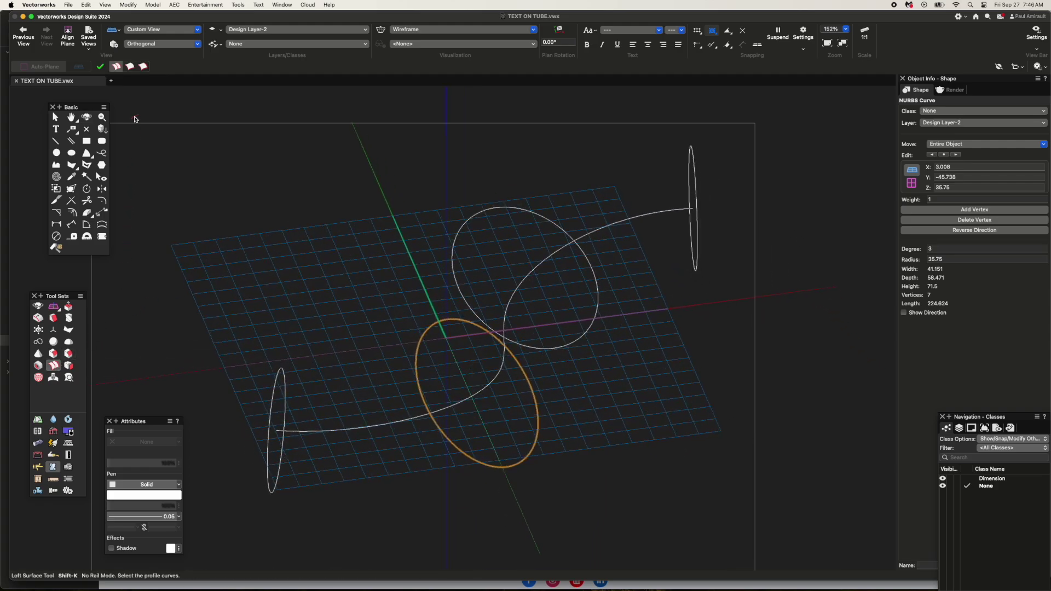
pyautogui.click(276, 377)
pyautogui.click(425, 333)
pyautogui.click(495, 208)
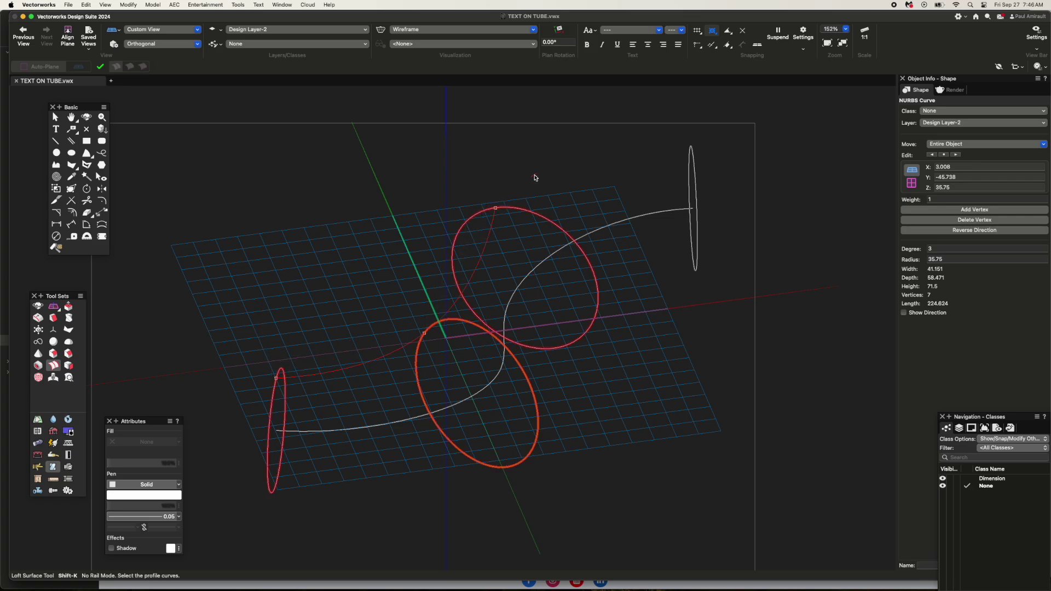
pyautogui.click(685, 154)
pyautogui.press('Return')
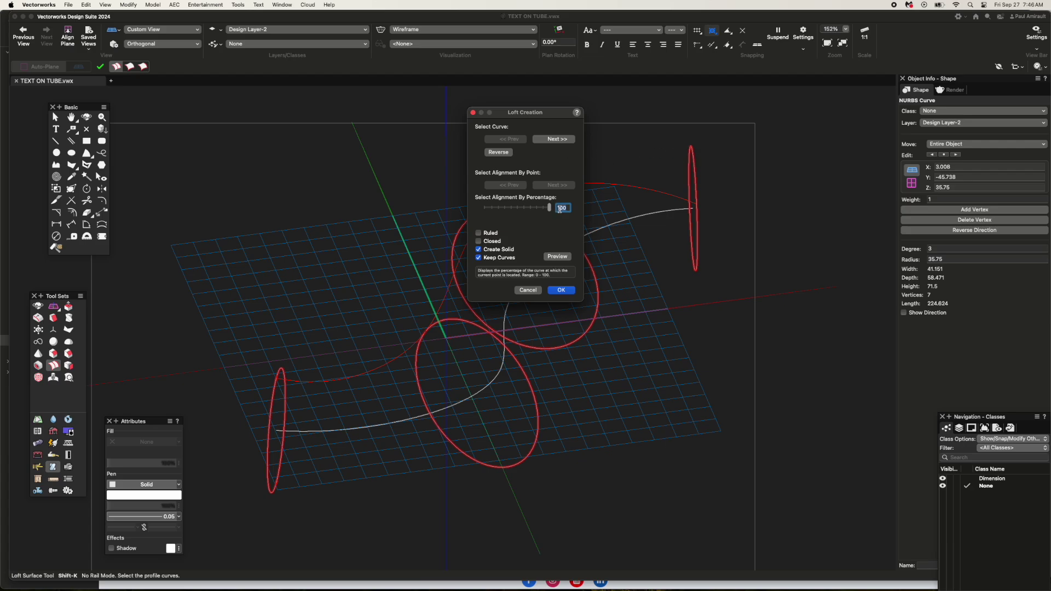
# Step: Set profile alignment to 100 percent, preview and create the loft, then show it shaded
pyautogui.click(557, 139)
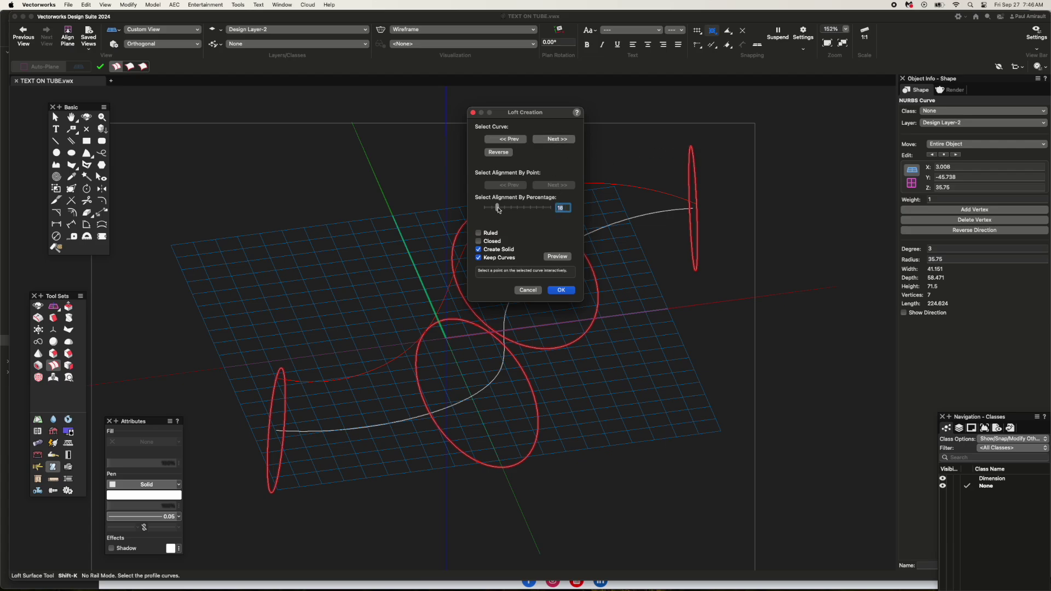
pyautogui.click(554, 139)
pyautogui.moveTo(491, 208); pyautogui.dragTo(550, 208)
pyautogui.click(566, 140)
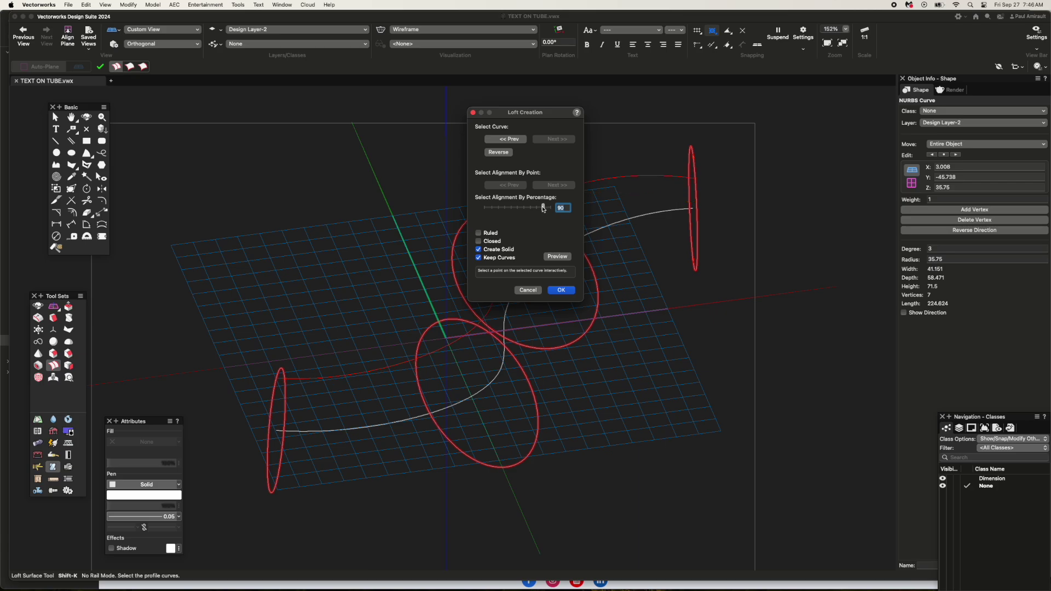
pyautogui.click(557, 256)
pyautogui.click(561, 290)
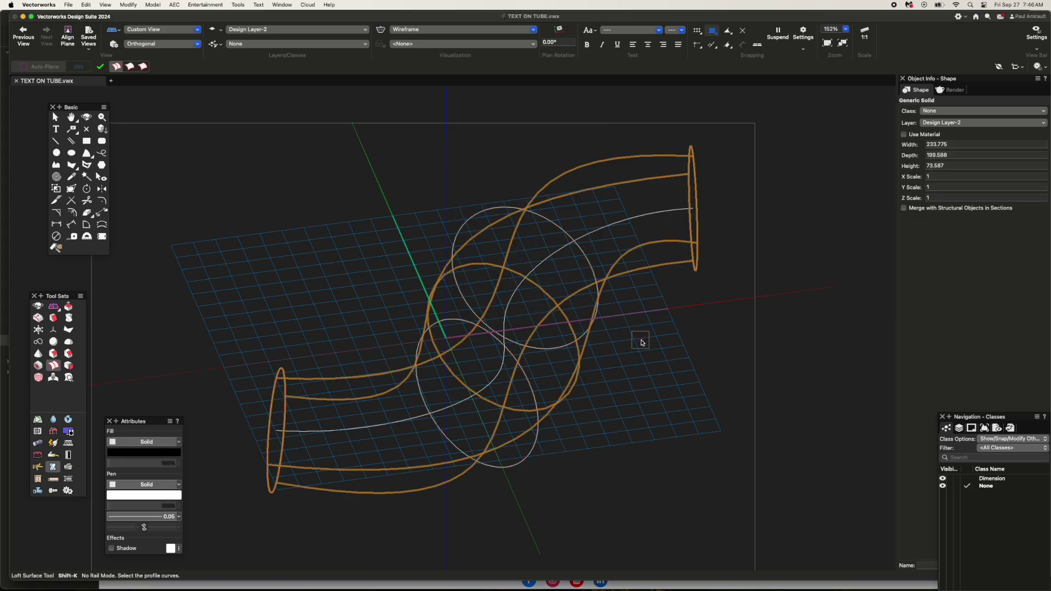
pyautogui.press('super+shift+g')
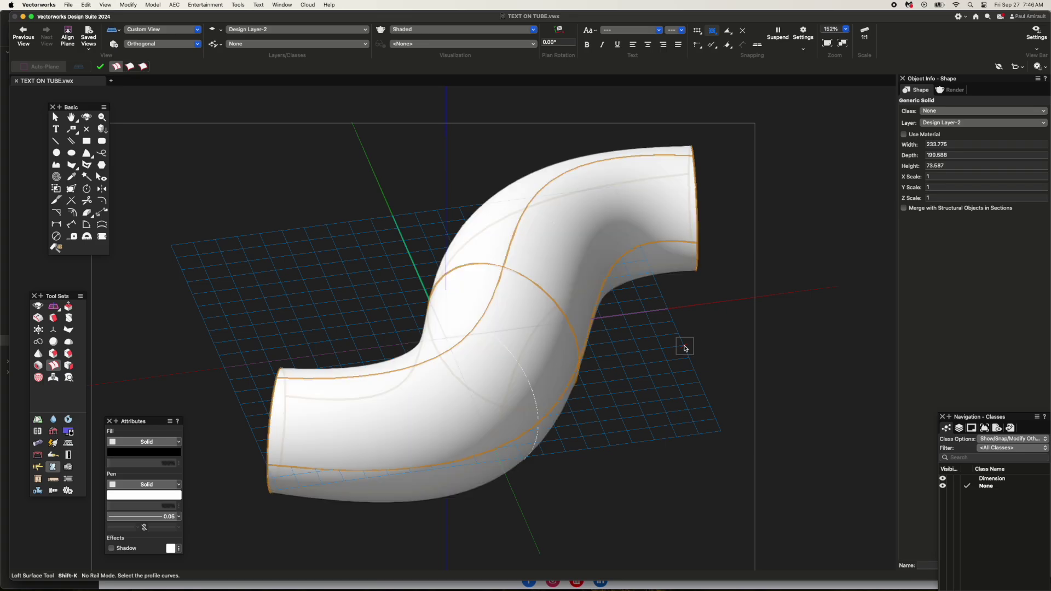
# Step: Orbit around the lofted tube, switch it to wireframe display, and deselect it
pyautogui.hotkey('shift', 'c')
pyautogui.moveTo(343, 257); pyautogui.dragTo(334, 205)
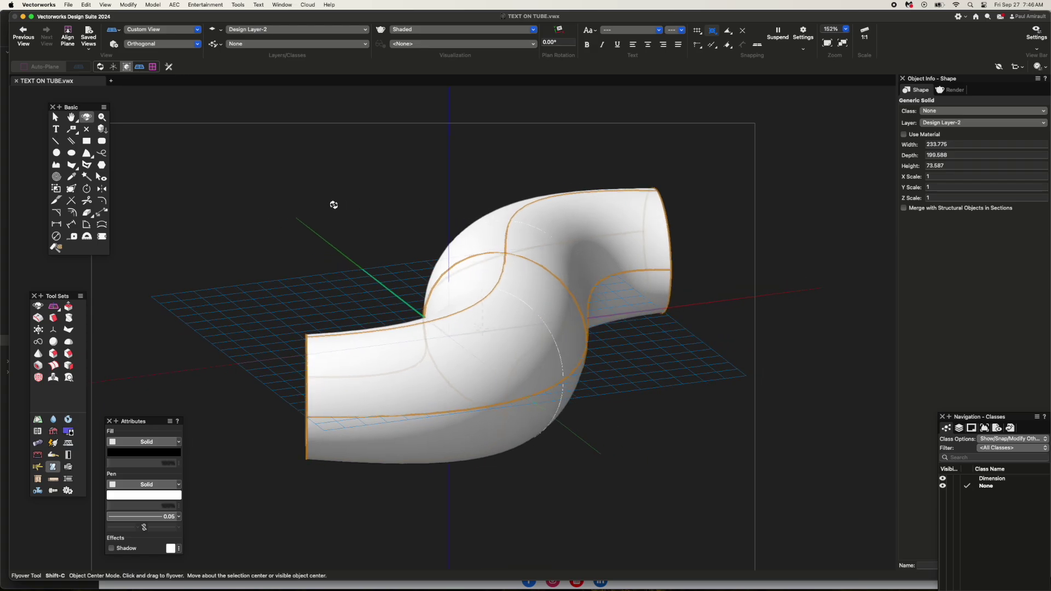
pyautogui.moveTo(690, 162)
pyautogui.press('super+shift+w')
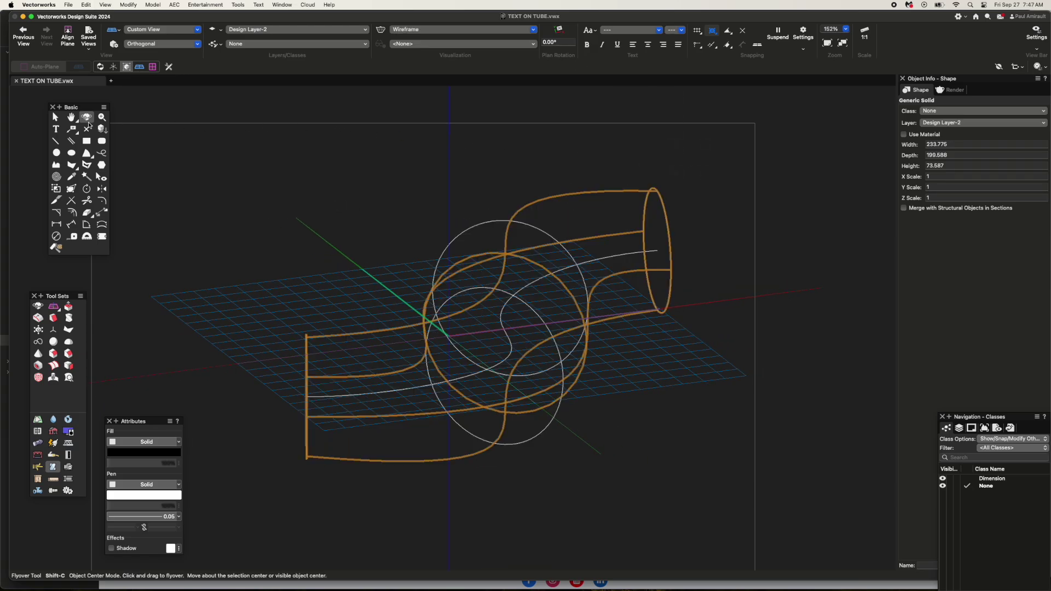
pyautogui.press('x')
pyautogui.click(248, 151)
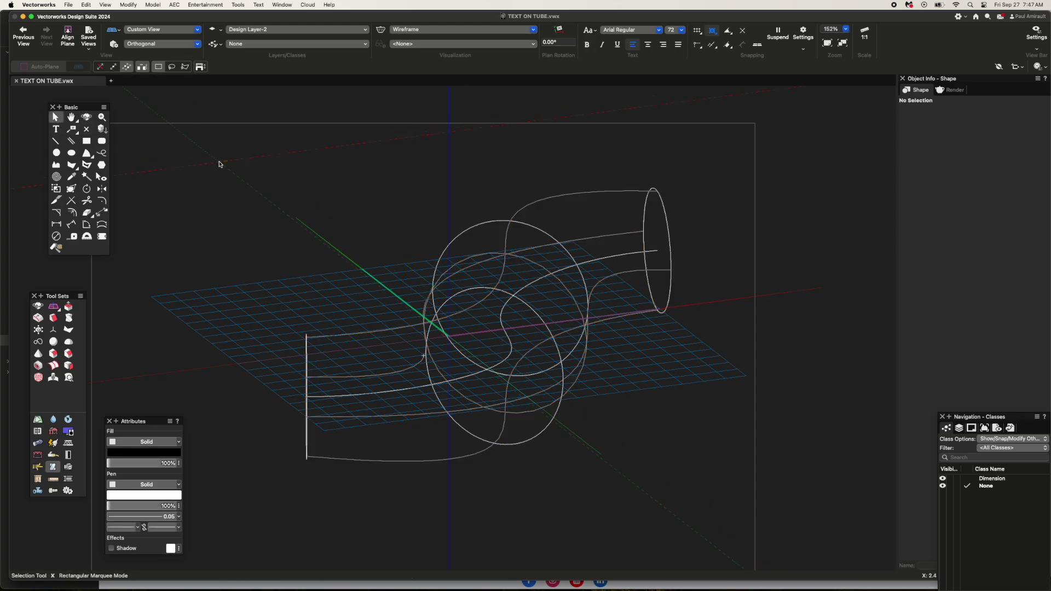
# Step: Extract iso-parametric curves from the tube face with the Extract tool
pyautogui.click(68, 366)
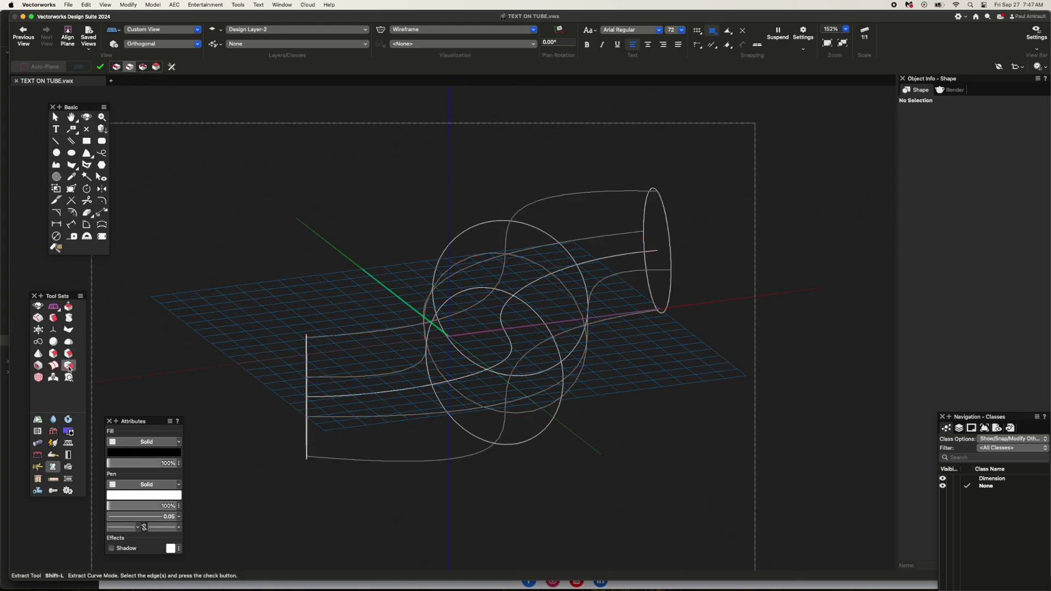
pyautogui.click(142, 67)
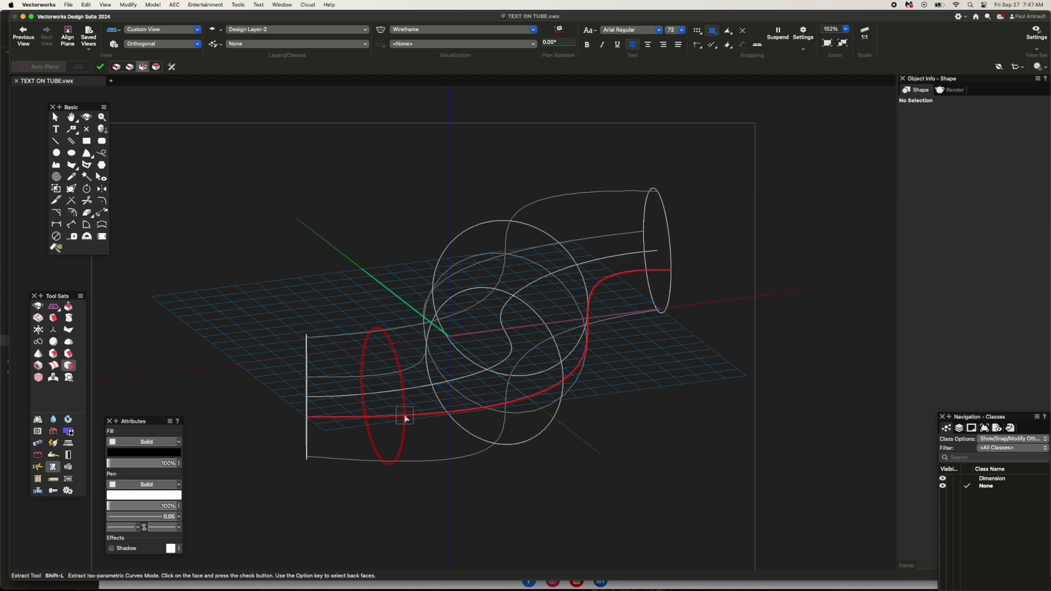
pyautogui.click(405, 419)
pyautogui.click(405, 418)
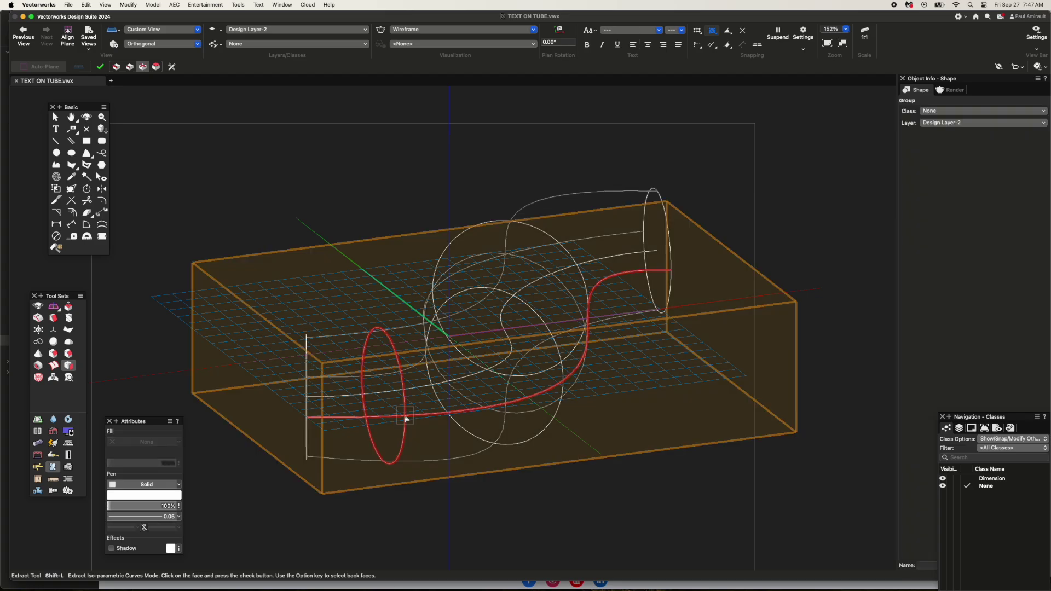
pyautogui.press('Return')
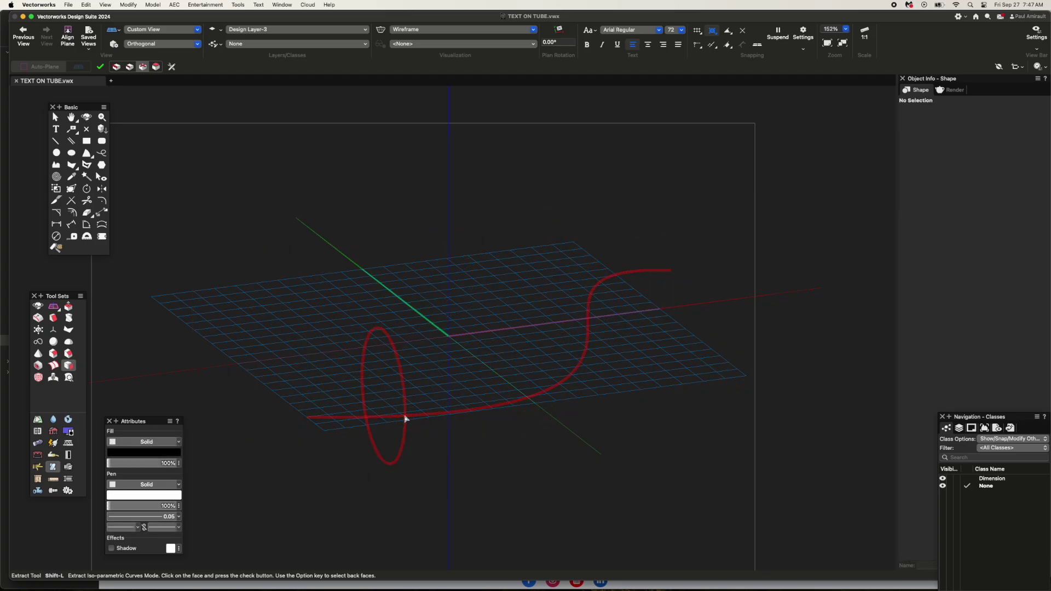
pyautogui.click(405, 419)
pyautogui.press('Return')
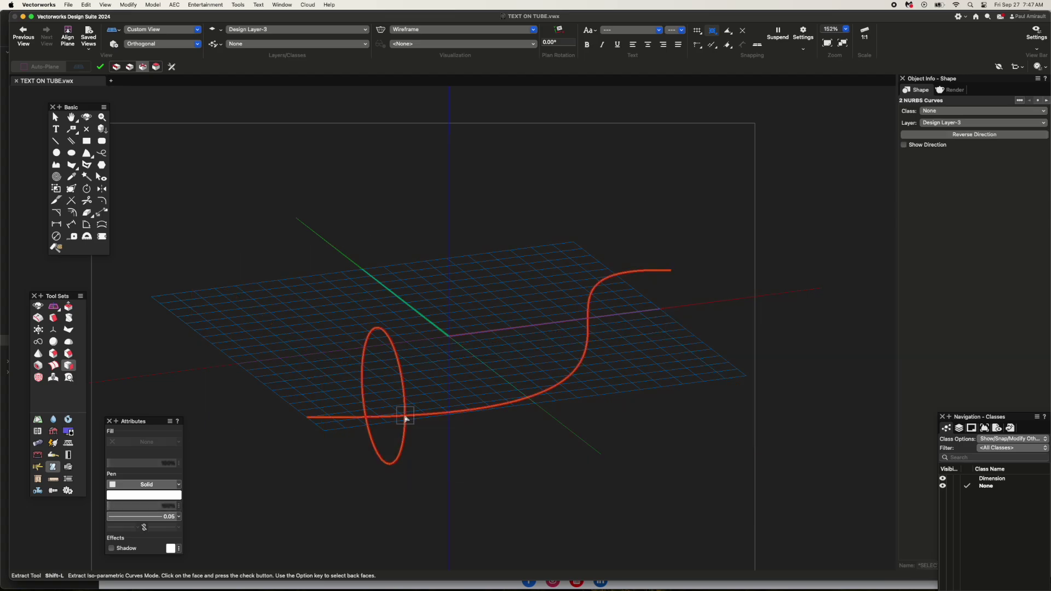
# Step: Marquee-select the extracted ring and delete it, leaving only the S-curve
pyautogui.click(55, 117)
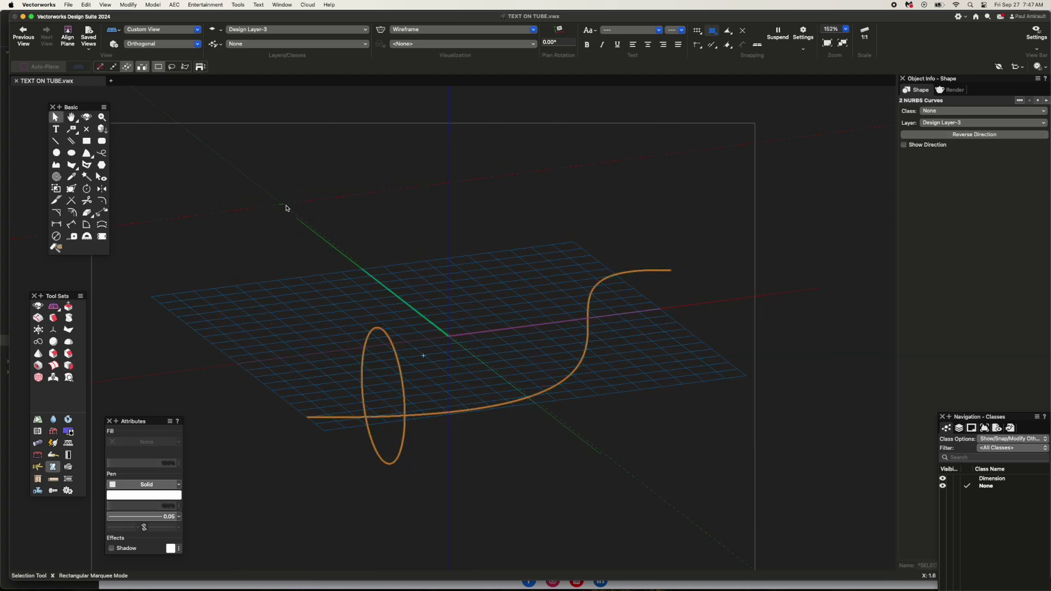
pyautogui.click(340, 281)
pyautogui.moveTo(319, 266); pyautogui.dragTo(415, 428)
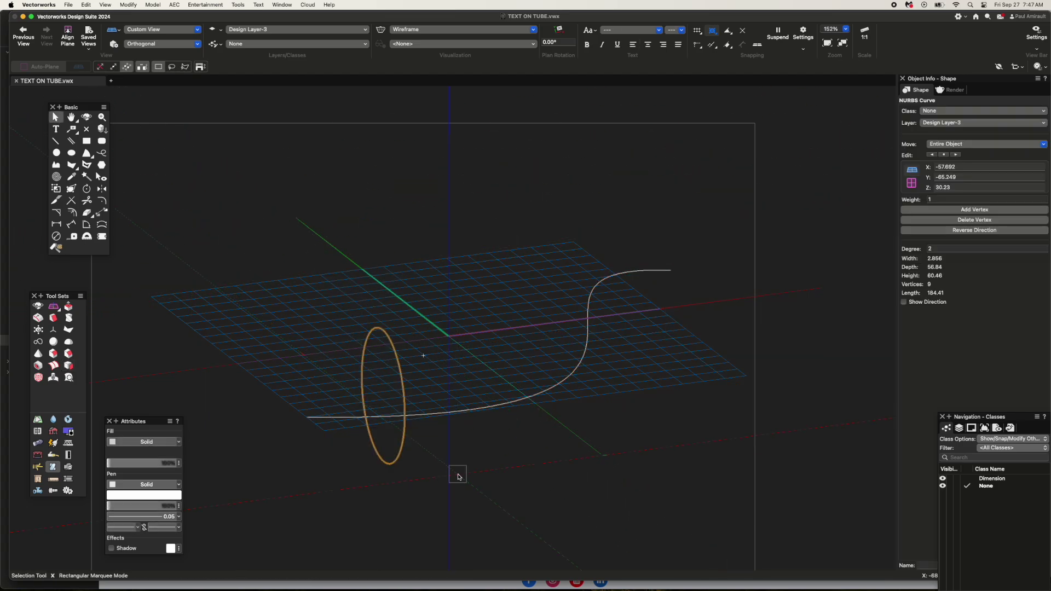
pyautogui.press('Delete')
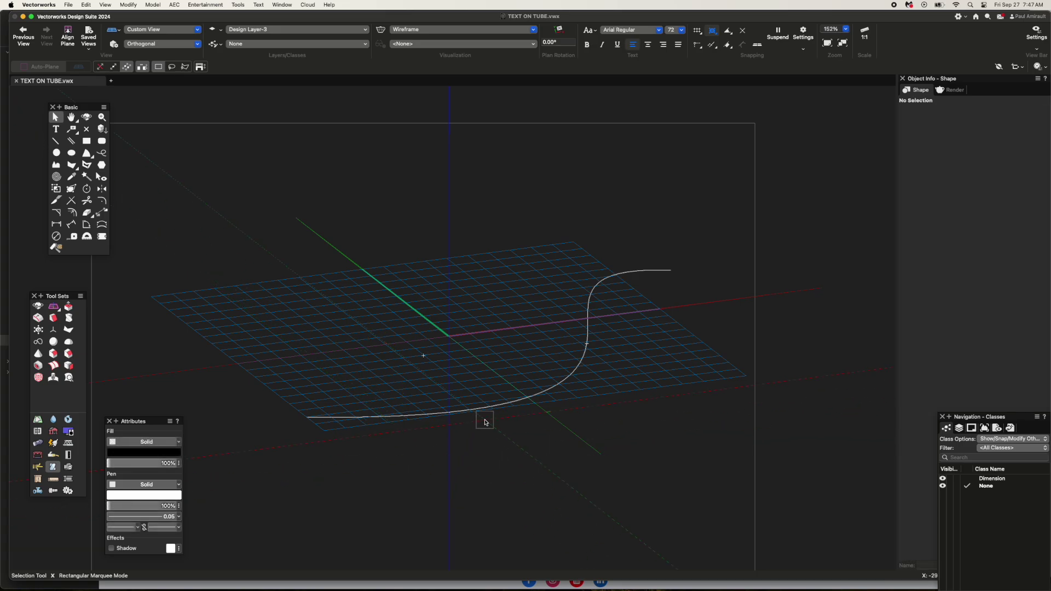
pyautogui.press('KP_2')
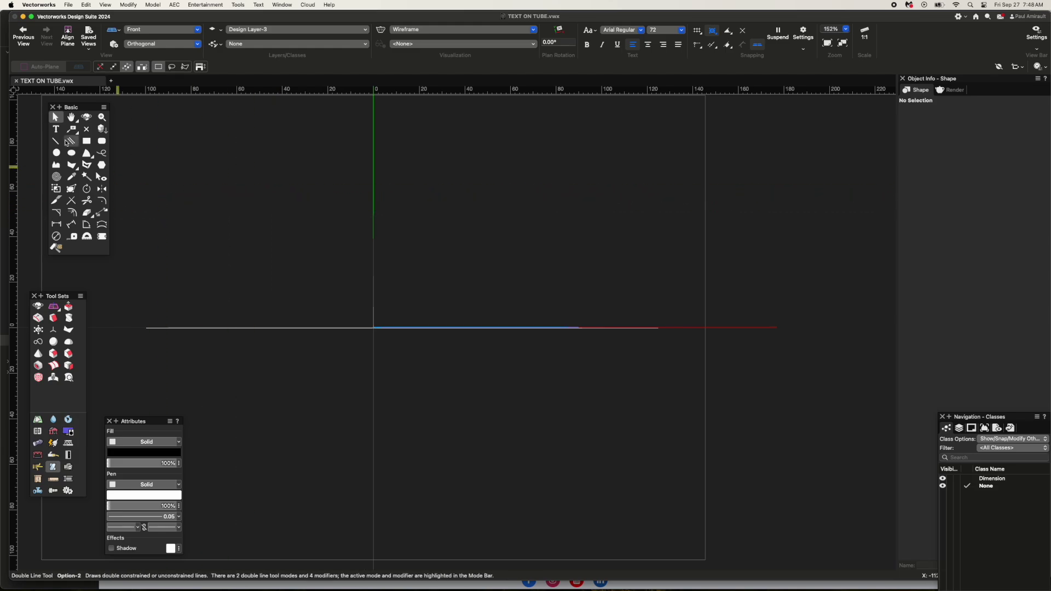
# Step: Place a text object reading 'T' in Front view and make it bold
pyautogui.click(56, 129)
pyautogui.click(435, 290)
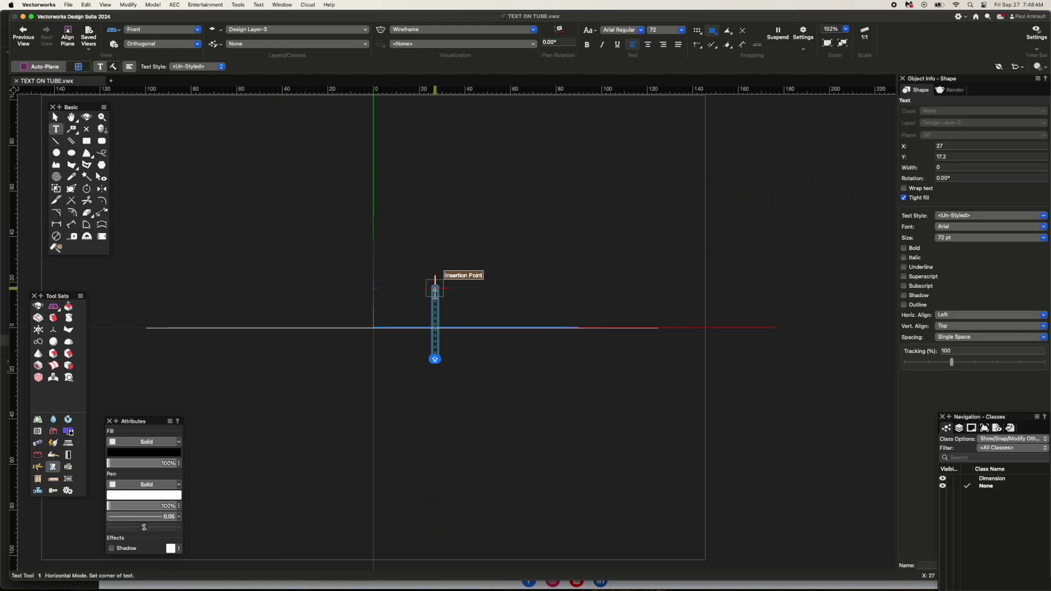
pyautogui.write('T')
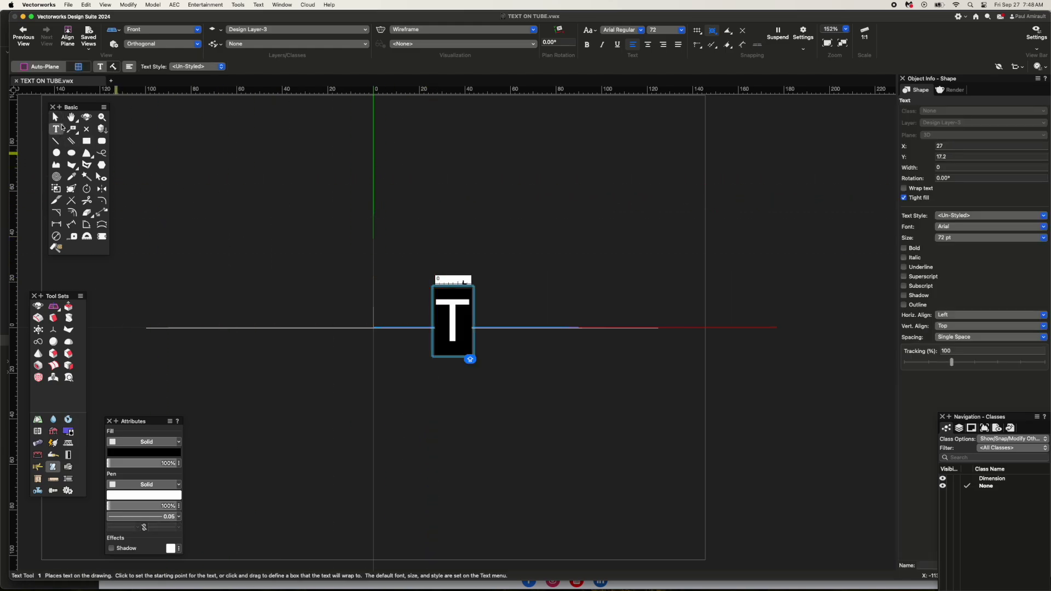
pyautogui.click(56, 117)
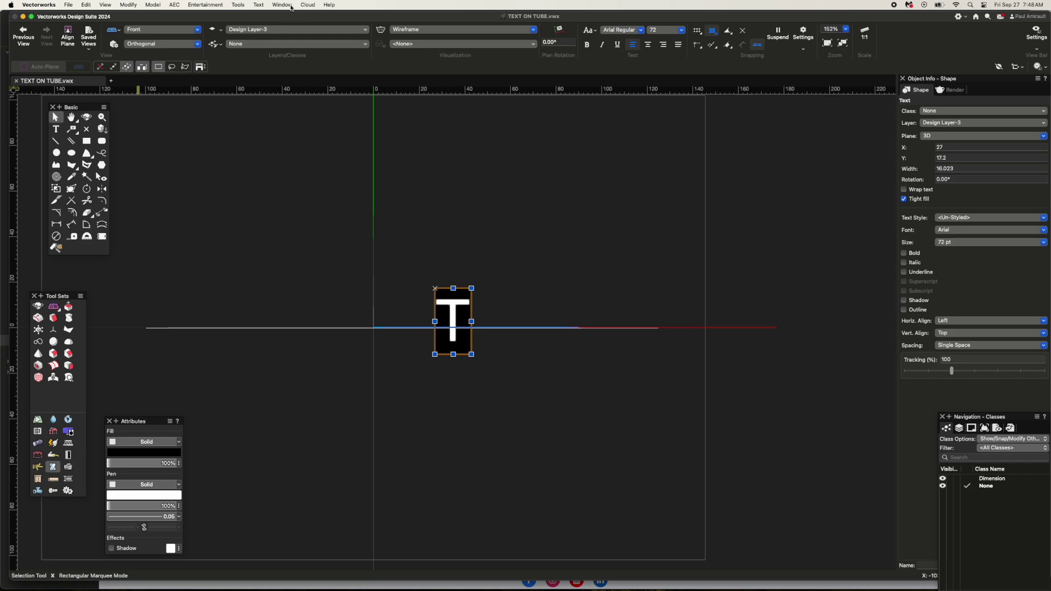
pyautogui.click(260, 5)
pyautogui.moveTo(265, 26)
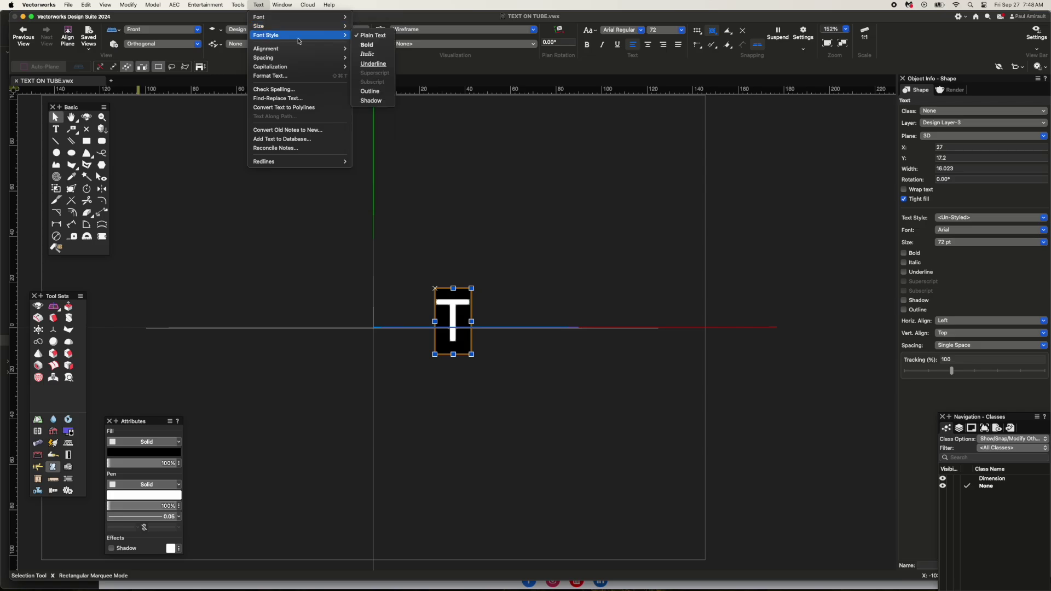
pyautogui.click(372, 45)
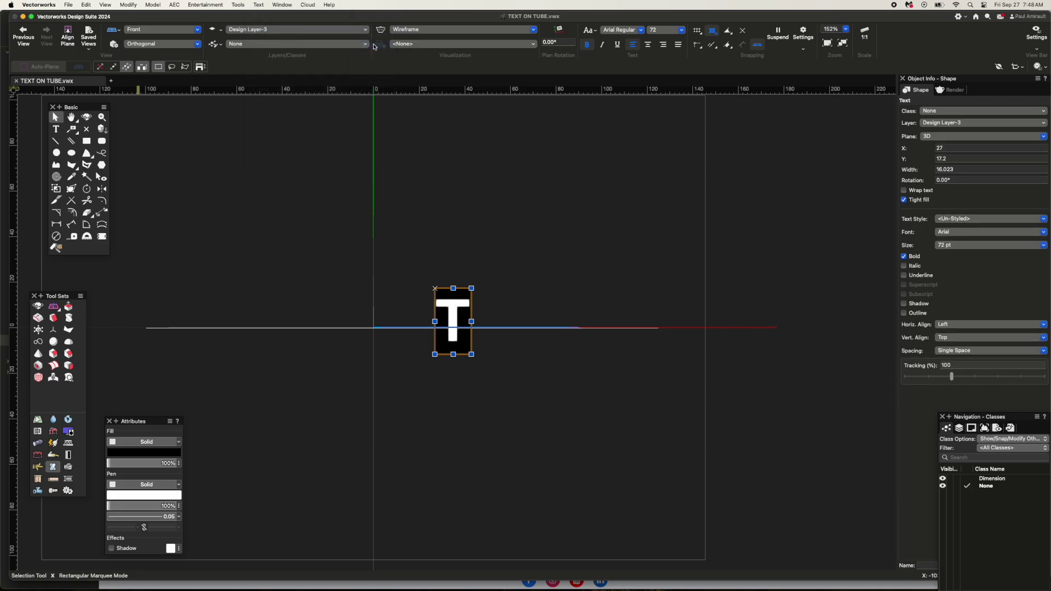
# Step: Duplicate the T along the S-curve into six copies
pyautogui.press('F5')
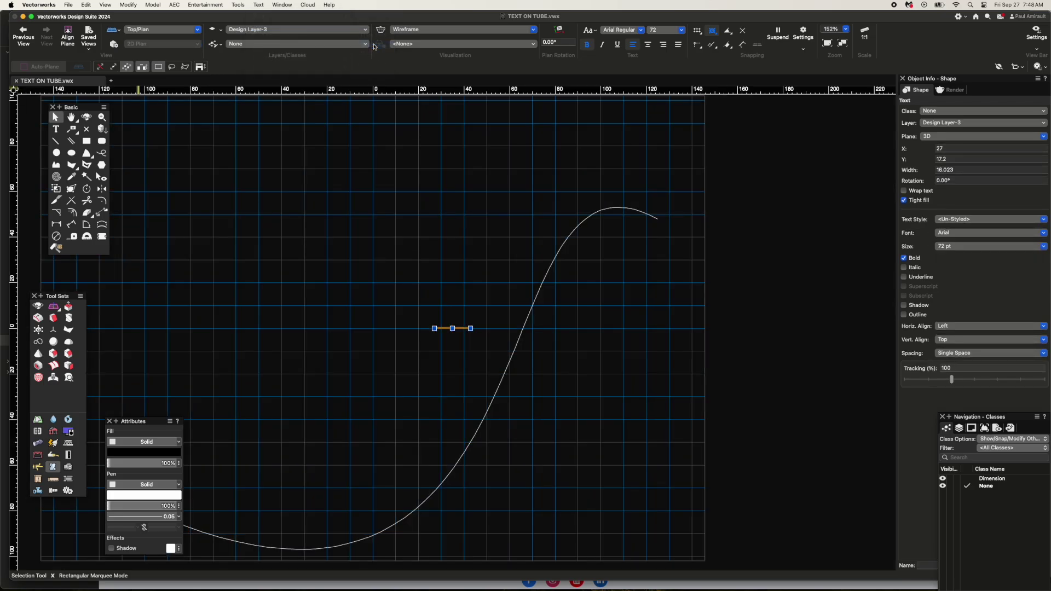
pyautogui.press('super+4')
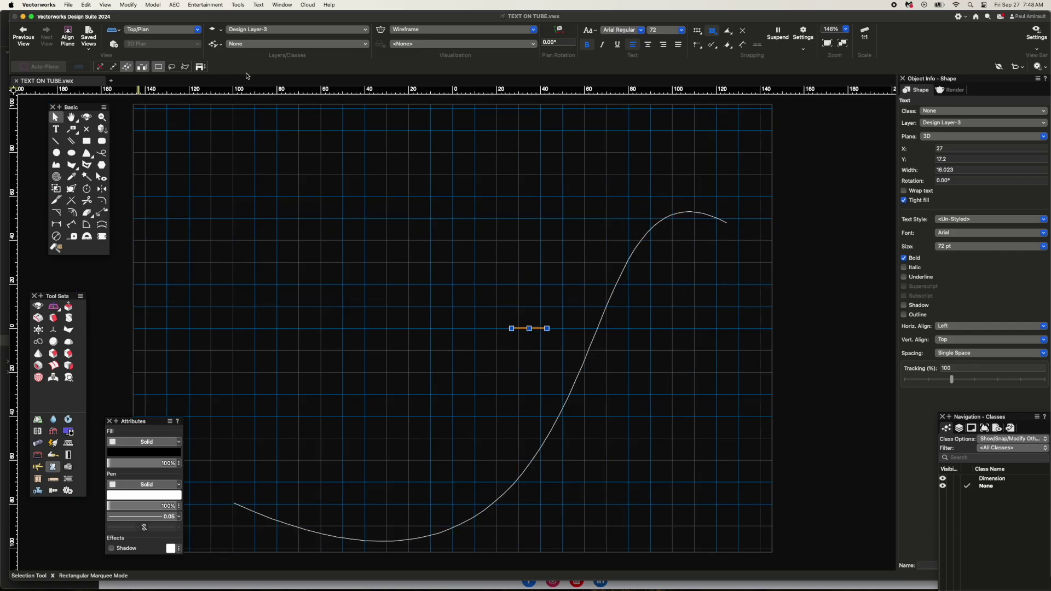
pyautogui.press('1')
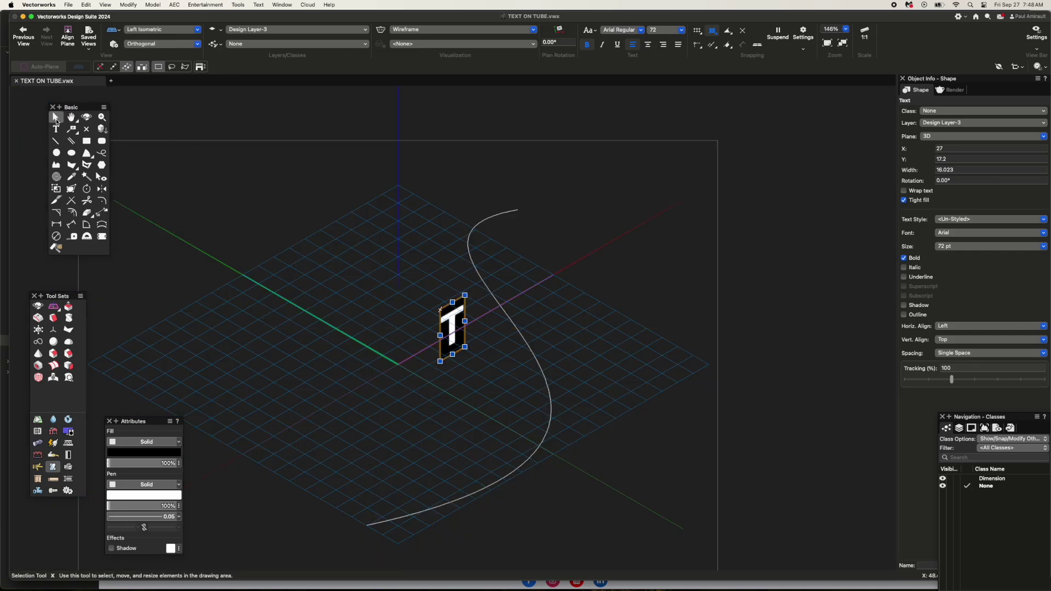
pyautogui.keyDown('shift'); pyautogui.click(502, 211); pyautogui.keyUp('shift')
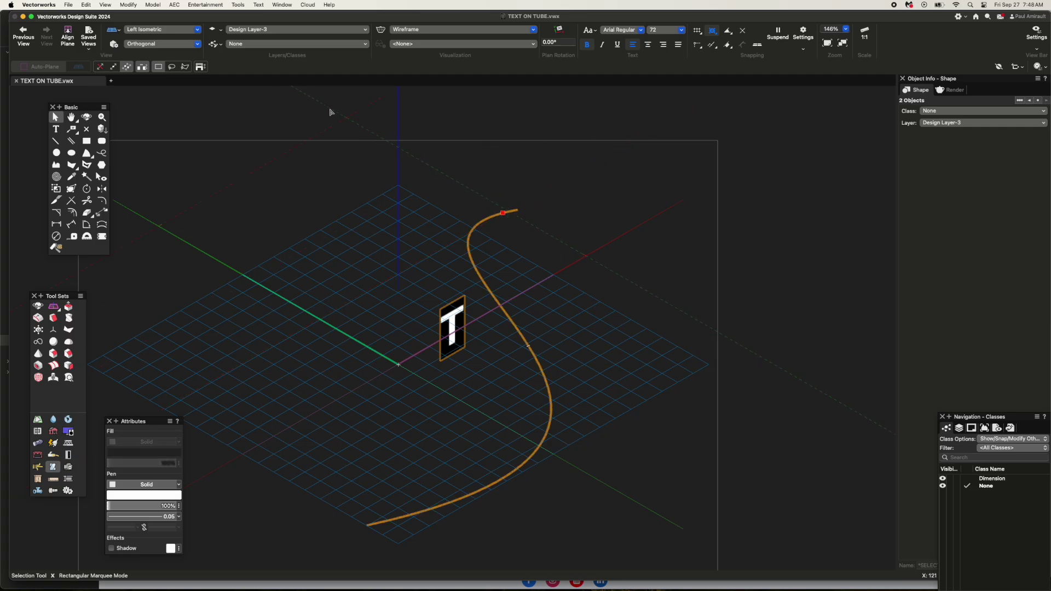
pyautogui.click(86, 5)
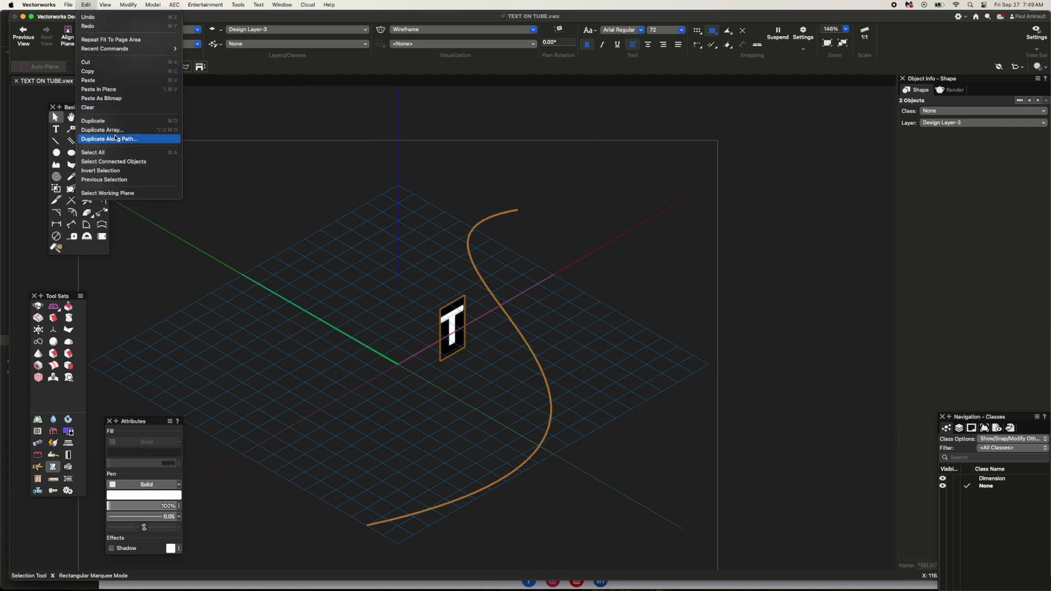
pyautogui.click(153, 140)
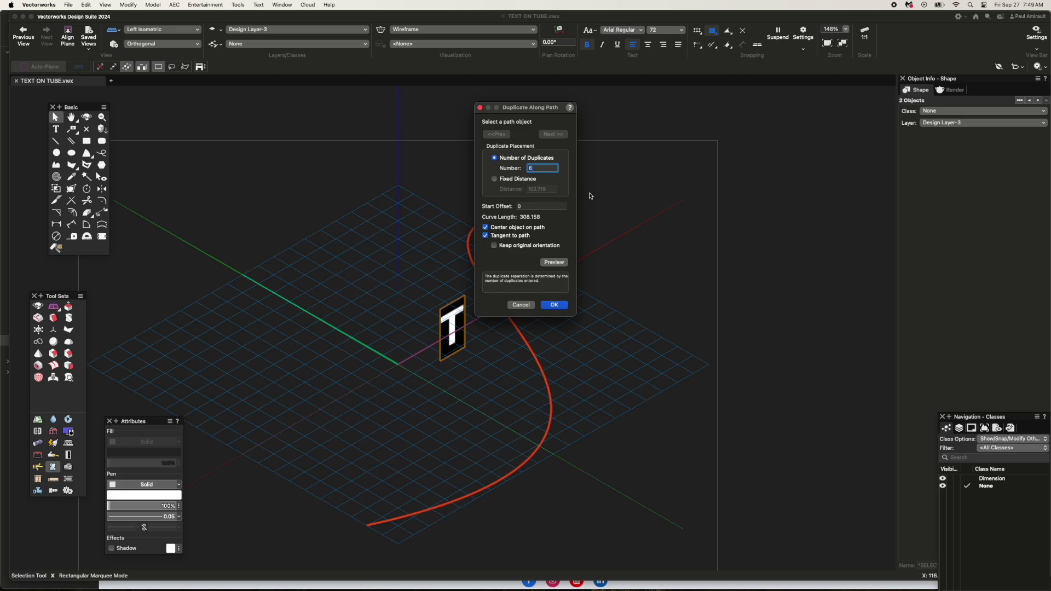
pyautogui.click(553, 263)
pyautogui.click(565, 304)
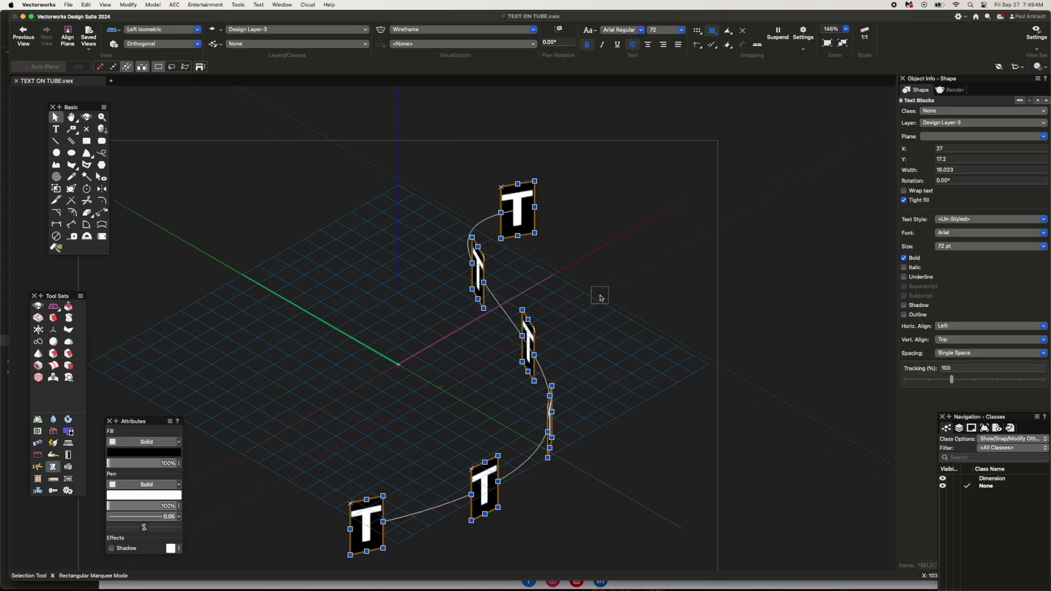
pyautogui.press('F5')
pyautogui.press('KP_1')
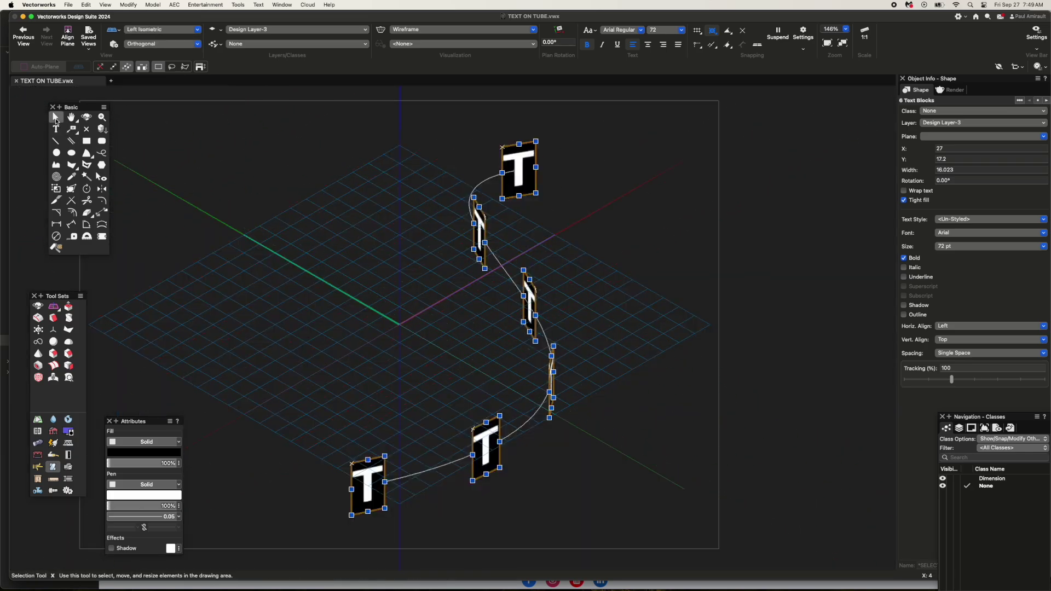
# Step: Delete the top and bottom-left T copies, then view the letters from the front
pyautogui.click(219, 134)
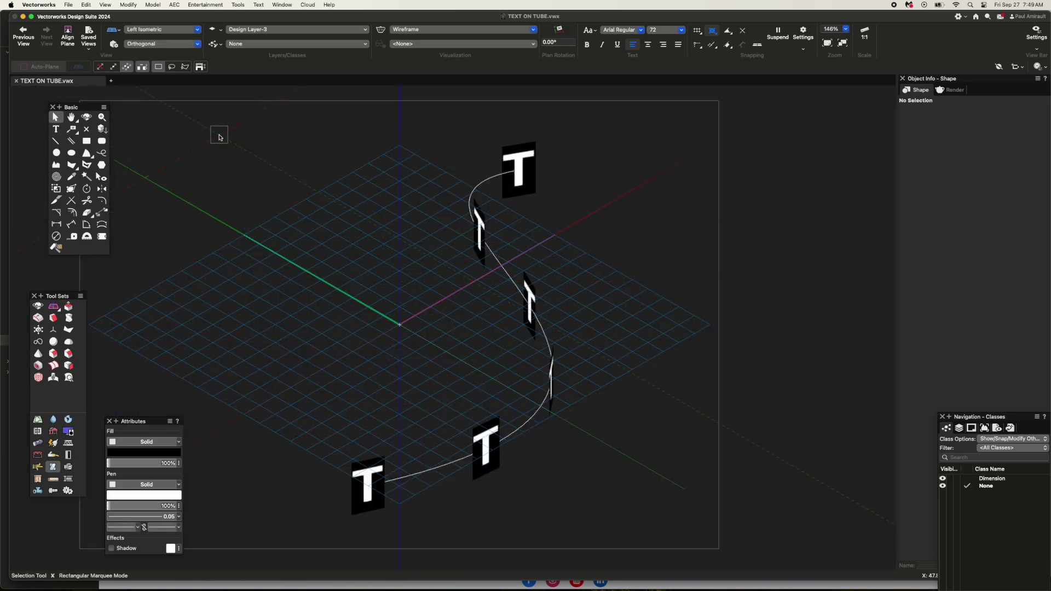
pyautogui.click(536, 159)
pyautogui.press('Delete')
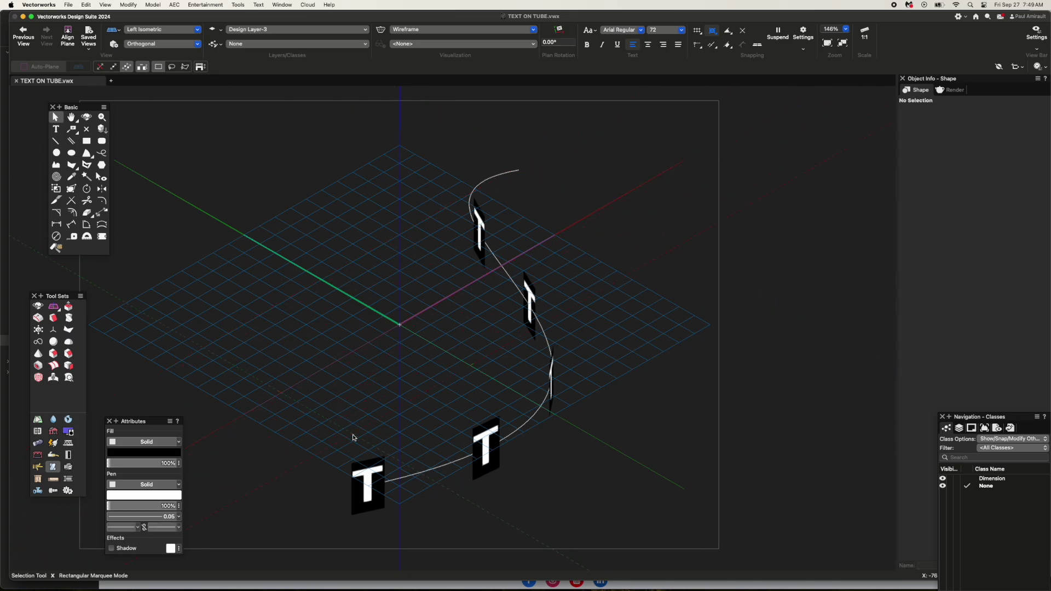
pyautogui.click(361, 469)
pyautogui.press('Delete')
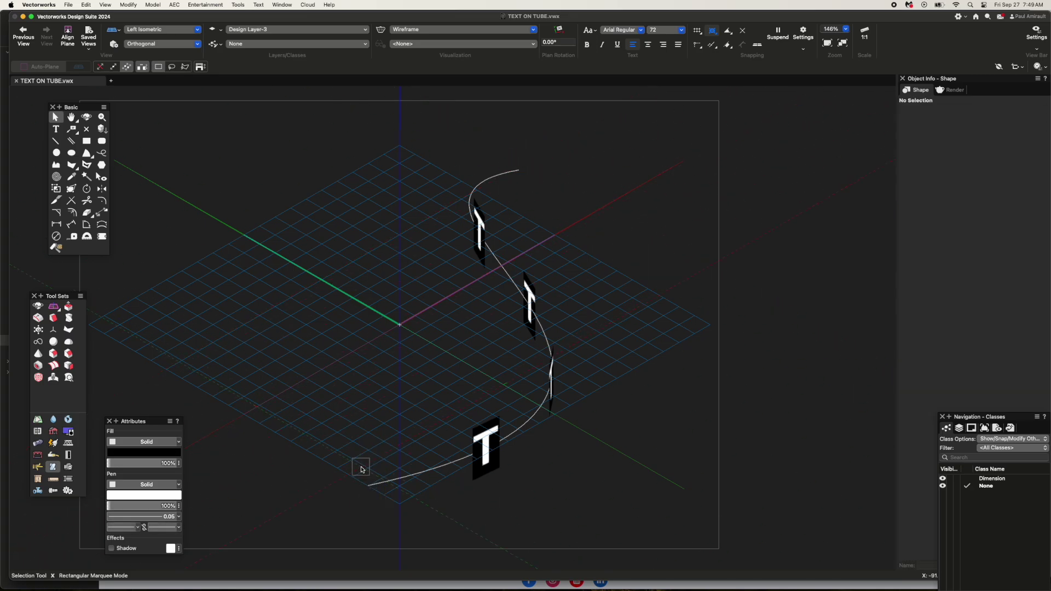
pyautogui.press('2')
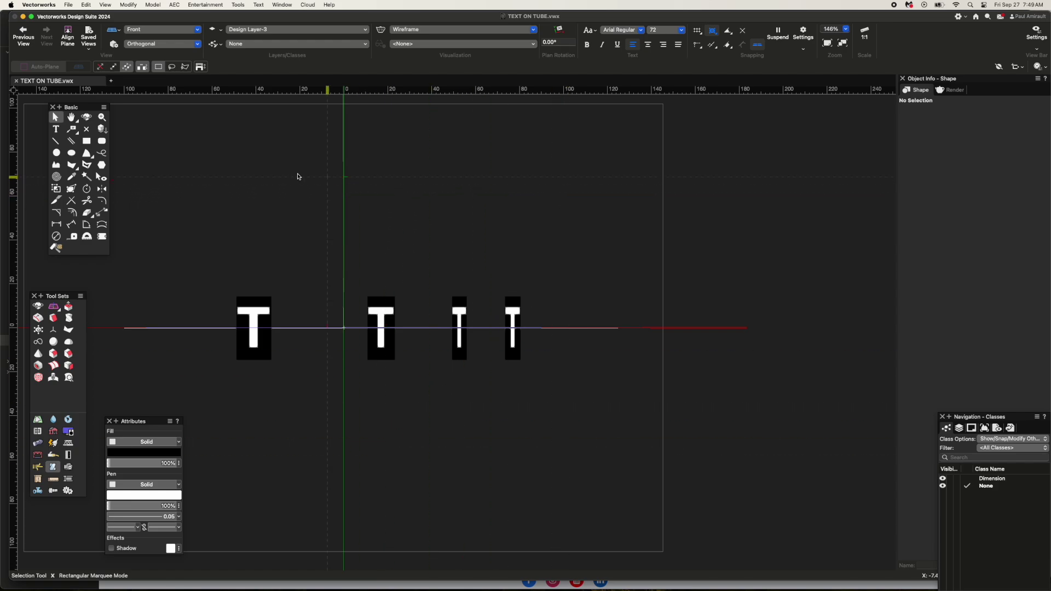
# Step: Set the second and third T letters to 96 pt
pyautogui.click(54, 117)
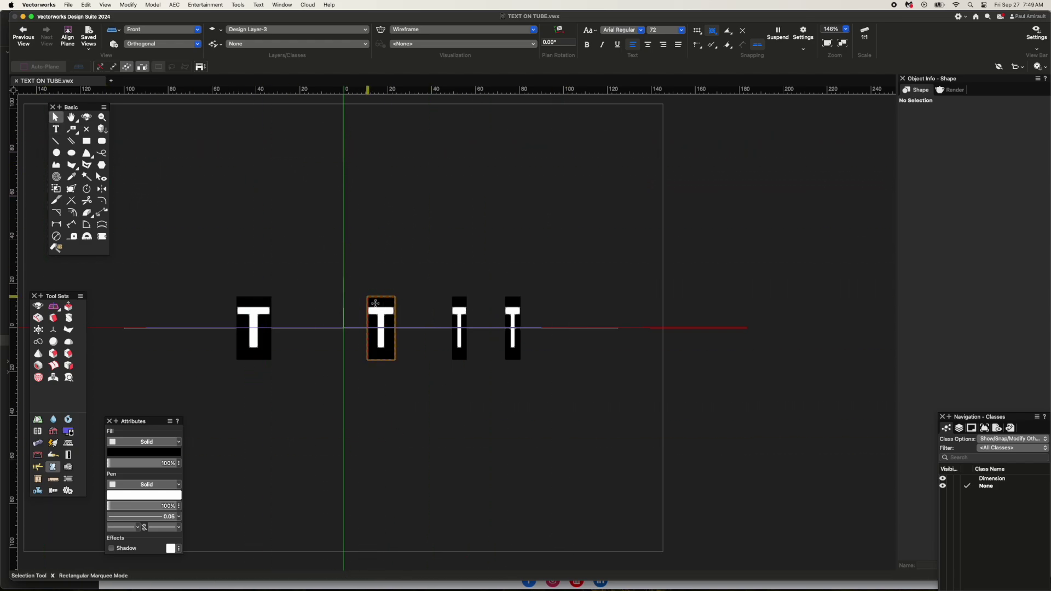
pyautogui.click(381, 320)
pyautogui.keyDown('shift'); pyautogui.click(459, 299); pyautogui.keyUp('shift')
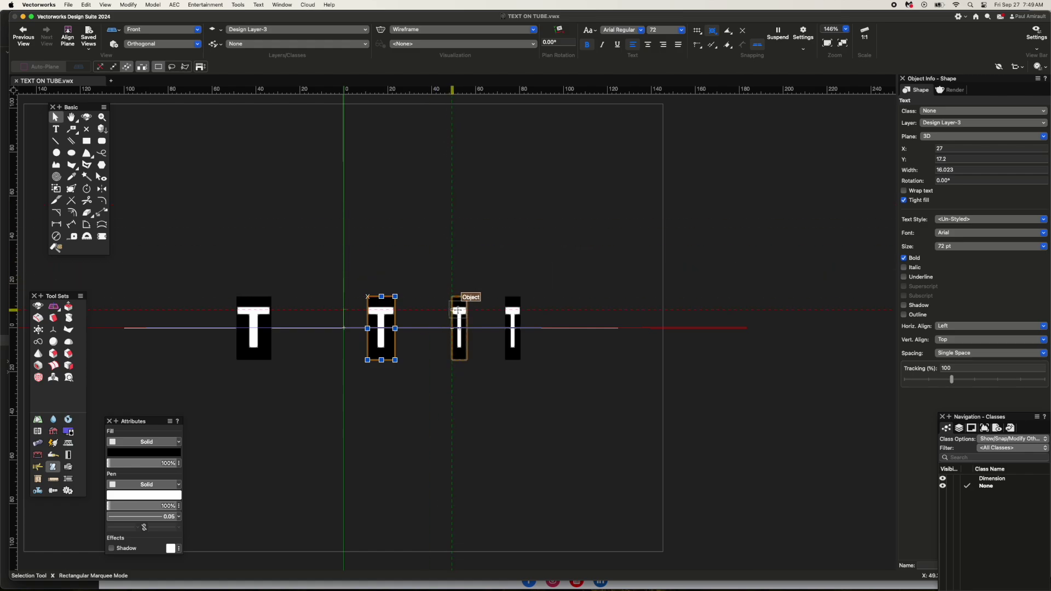
pyautogui.click(259, 5)
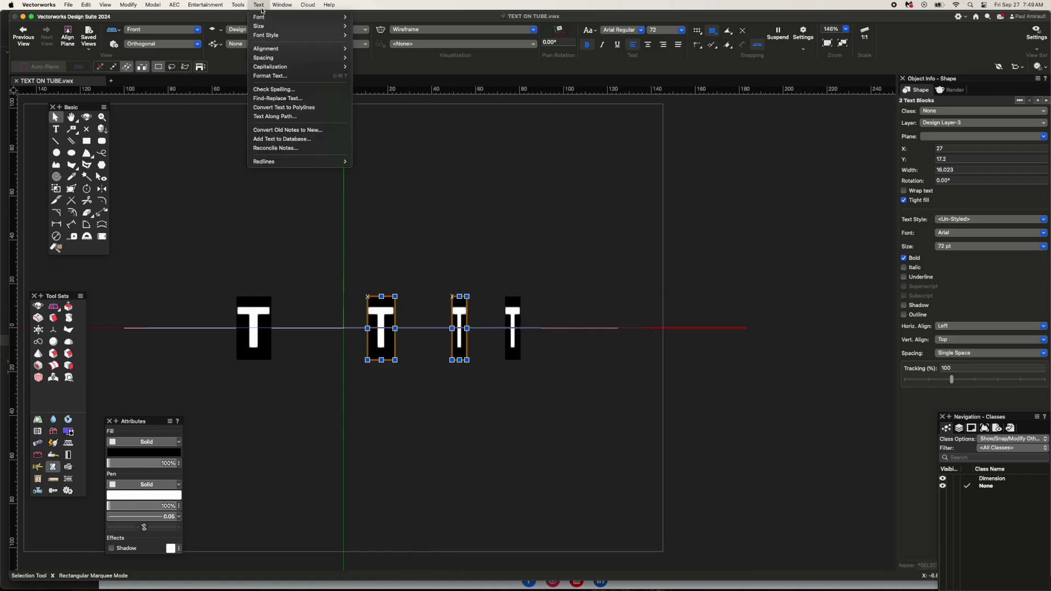
pyautogui.moveTo(273, 25)
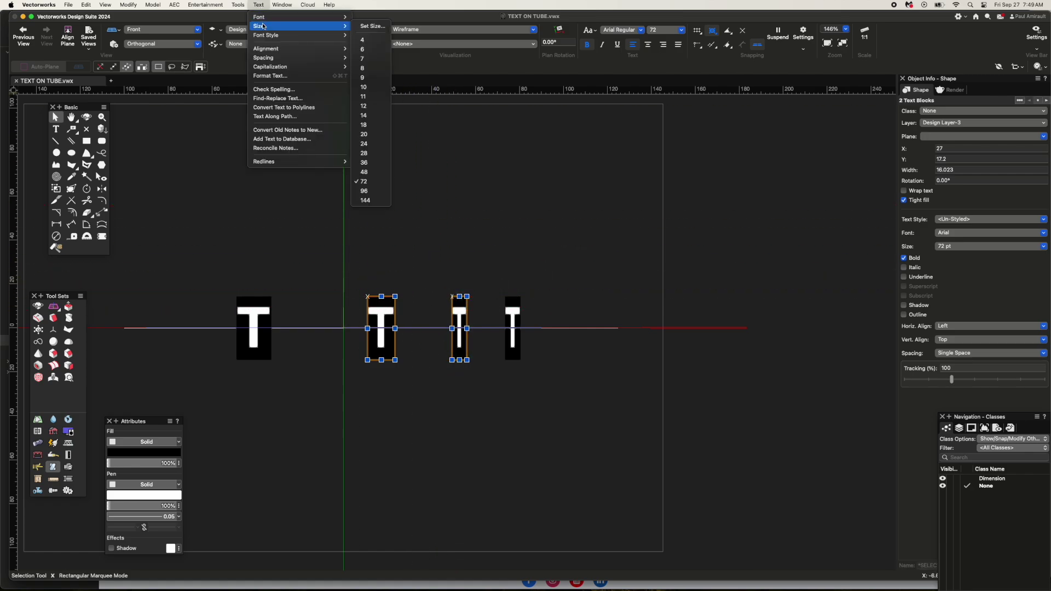
pyautogui.click(385, 192)
# Step: Centre-align all four Ts vertically and nudge them up two steps
pyautogui.moveTo(210, 263); pyautogui.dragTo(551, 415)
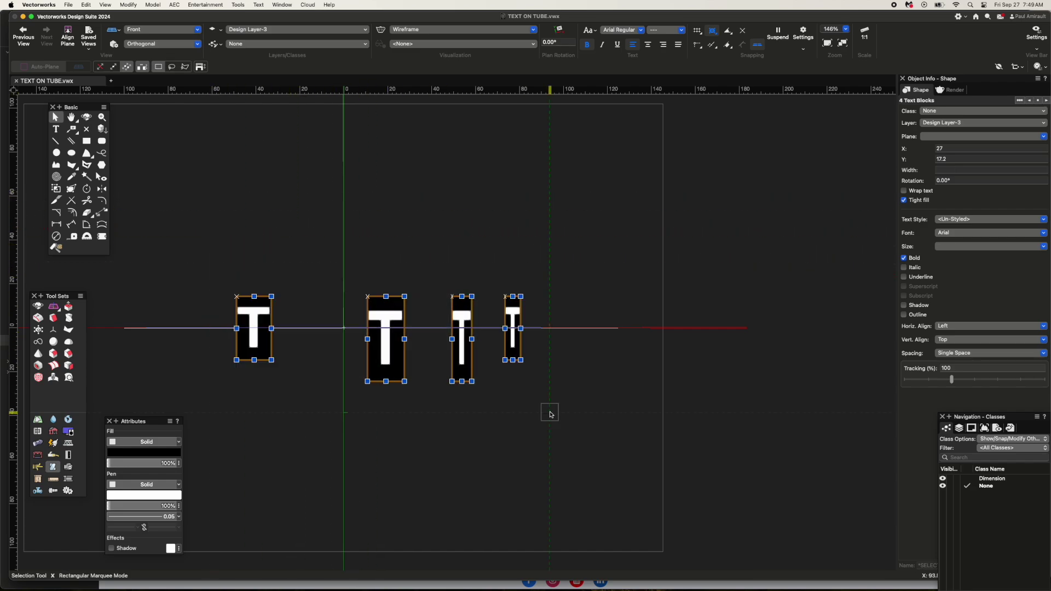
pyautogui.press('super+equal')
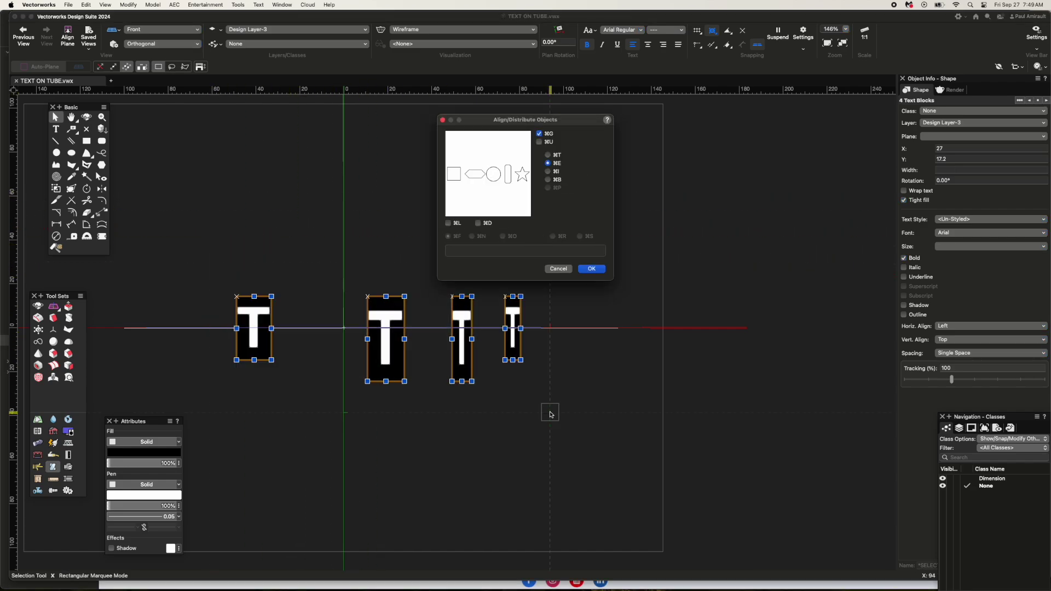
pyautogui.click(593, 269)
pyautogui.press('Up')
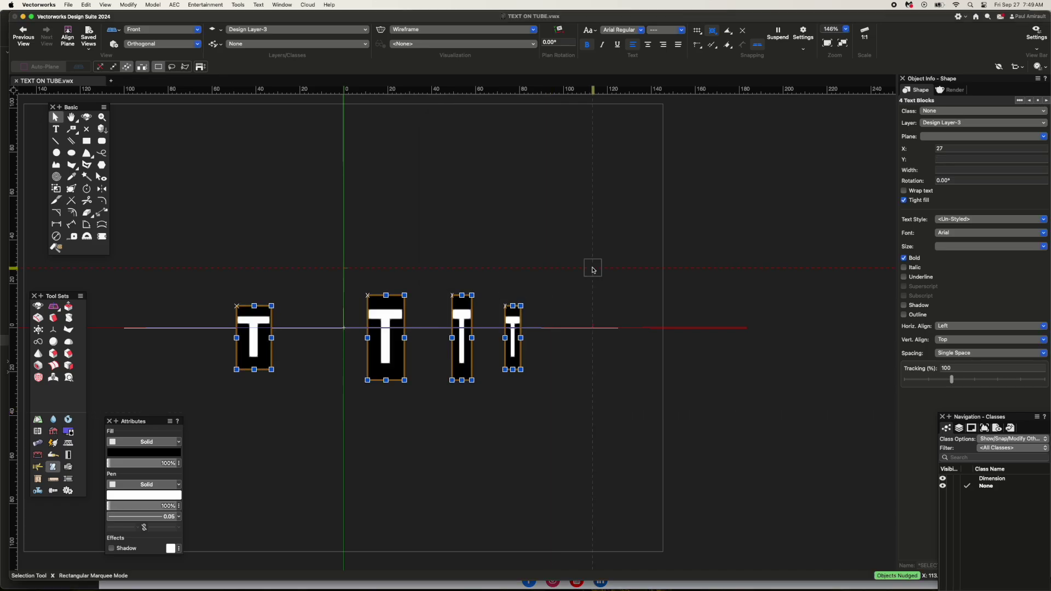
pyautogui.press('Up')
pyautogui.press('Up')
pyautogui.press('Up')
pyautogui.press('Up')
pyautogui.press('Up')
pyautogui.press('Up')
pyautogui.press('Up')
pyautogui.press('Up')
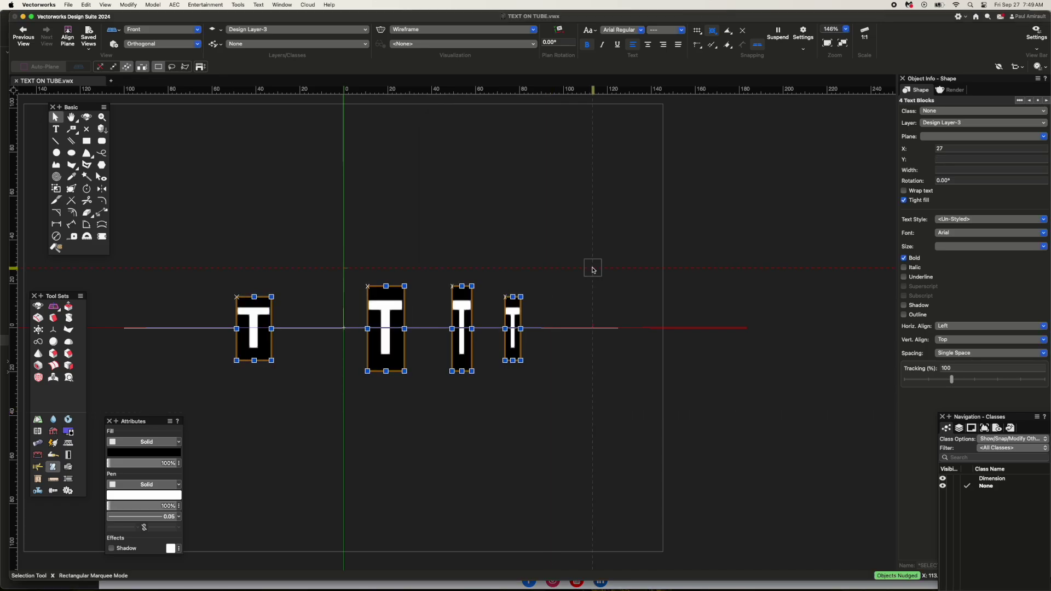
pyautogui.press('1')
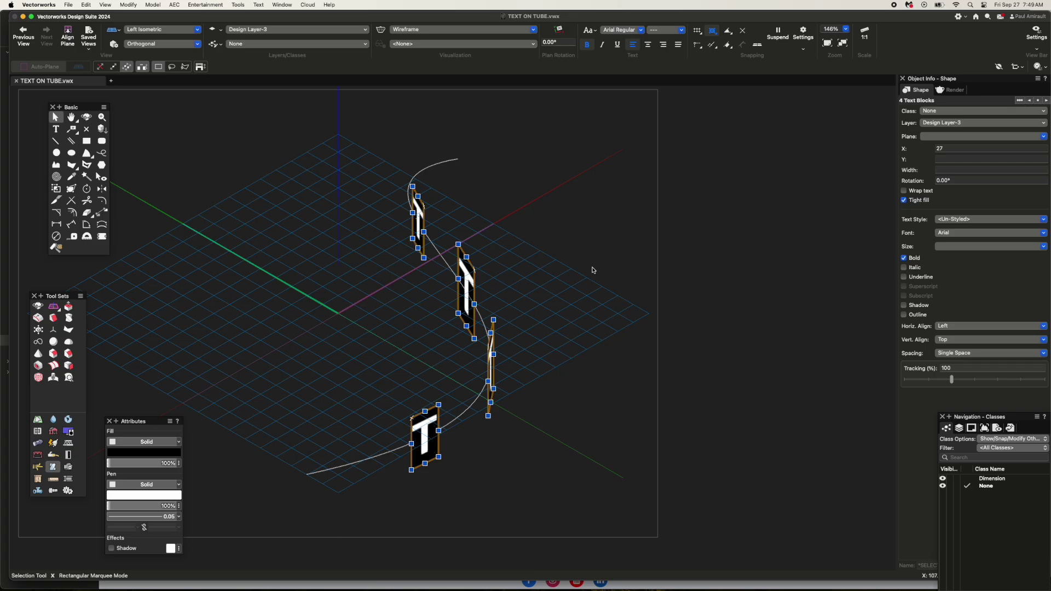
pyautogui.click(86, 118)
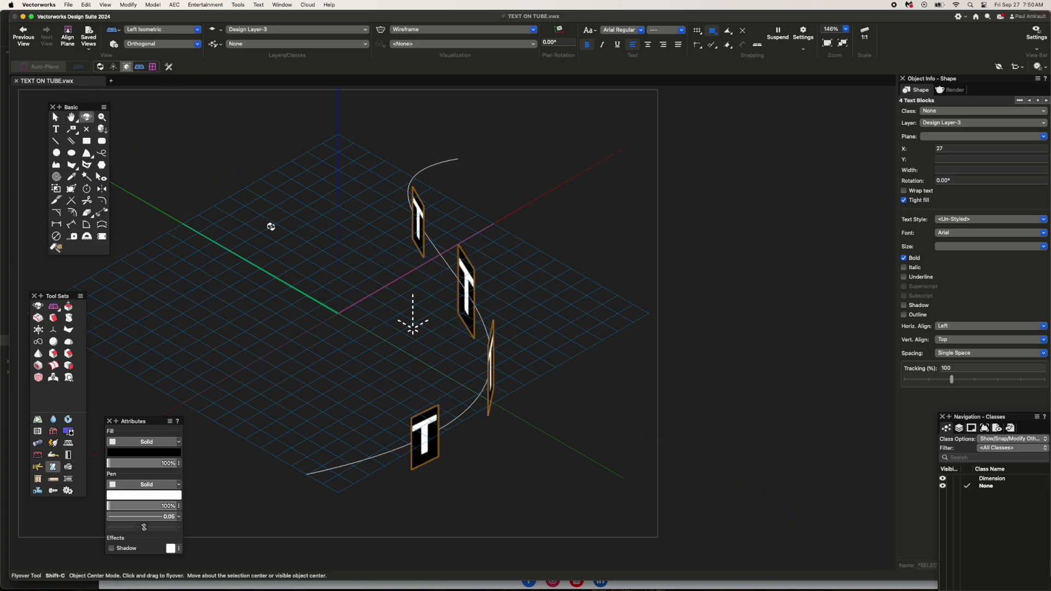
pyautogui.moveTo(270, 225); pyautogui.dragTo(160, 191)
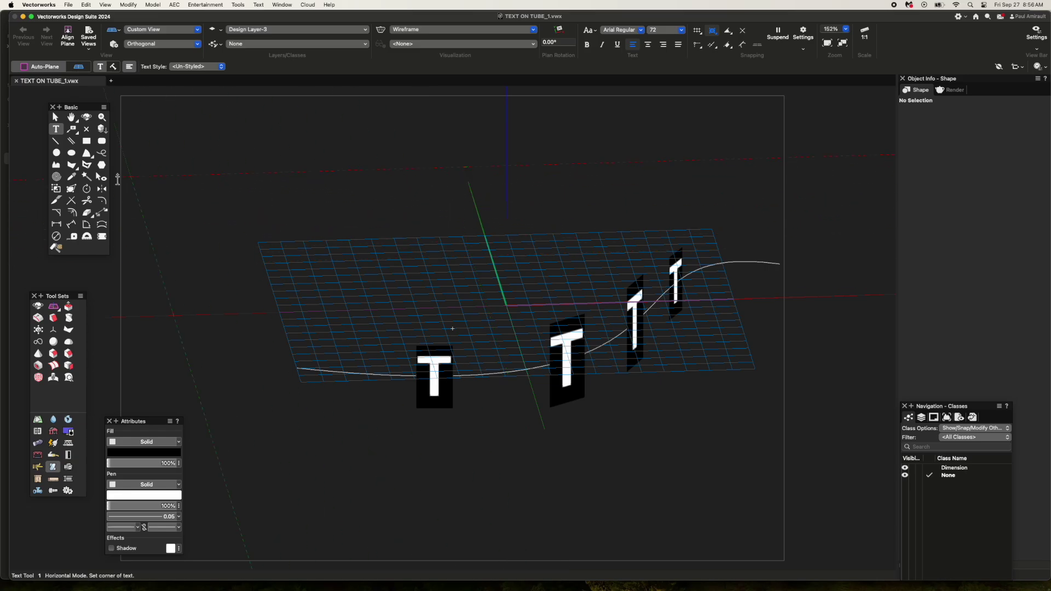
pyautogui.click(55, 130)
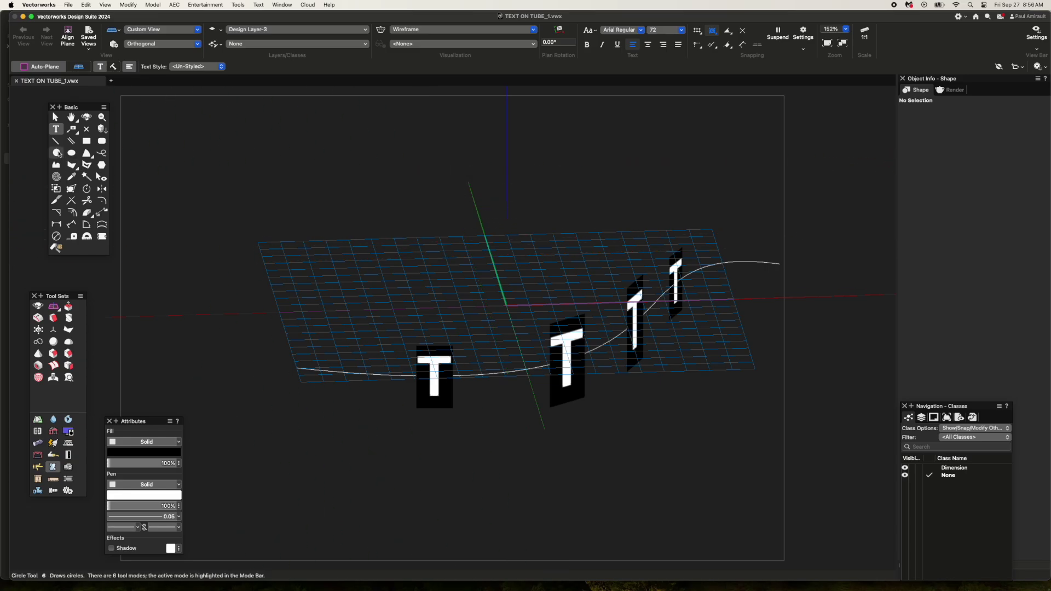
# Step: Replace the second letter with E and the third with X, then orbit the view
pyautogui.click(573, 344)
pyautogui.press('BackSpace')
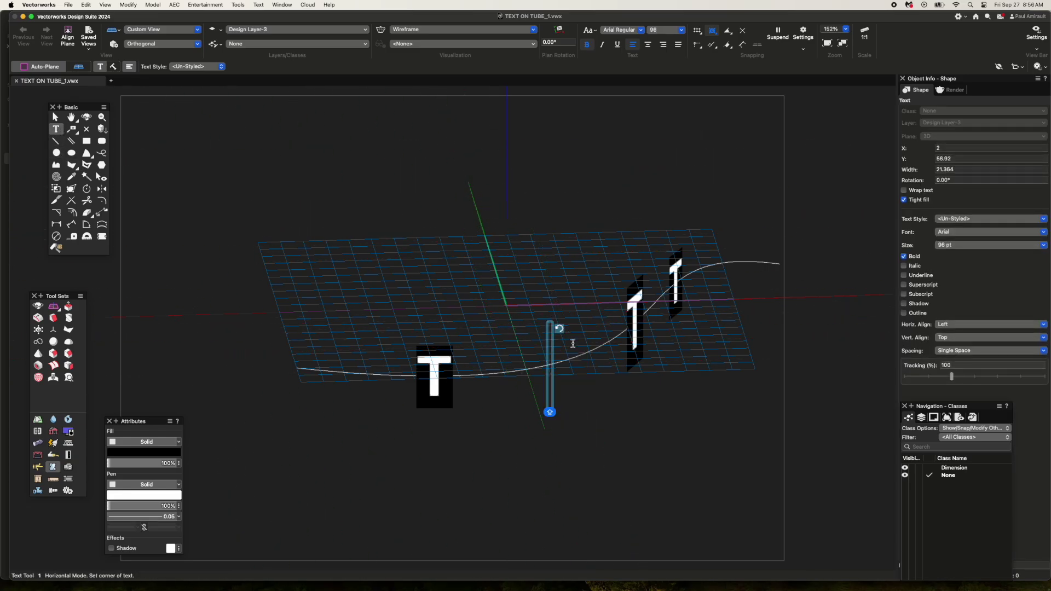
pyautogui.write('E')
pyautogui.click(625, 323)
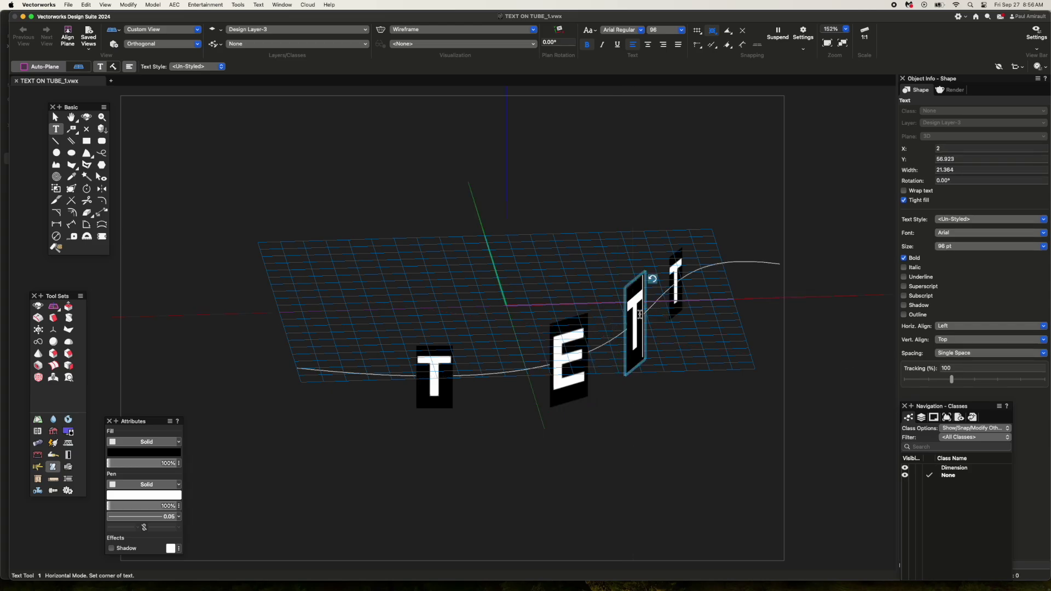
pyautogui.press('BackSpace')
pyautogui.write('X')
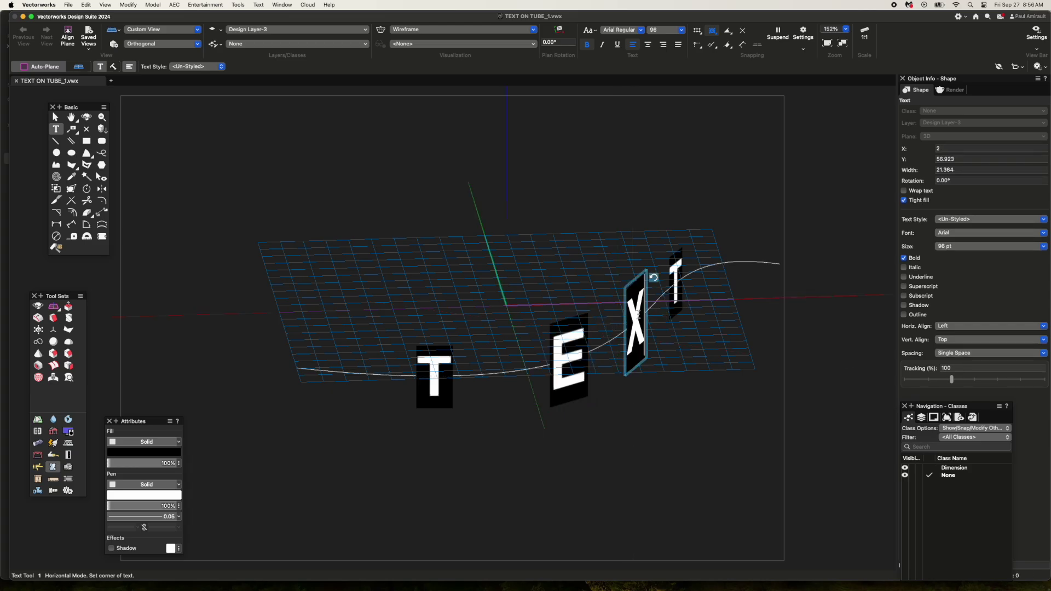
pyautogui.click(86, 120)
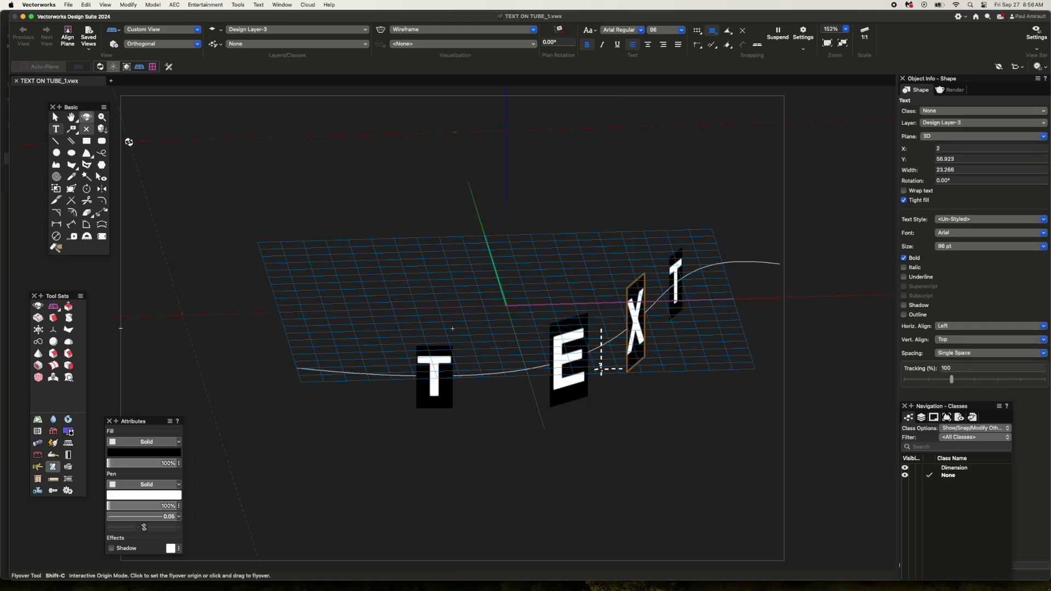
pyautogui.moveTo(129, 141); pyautogui.dragTo(281, 221)
pyautogui.press('x')
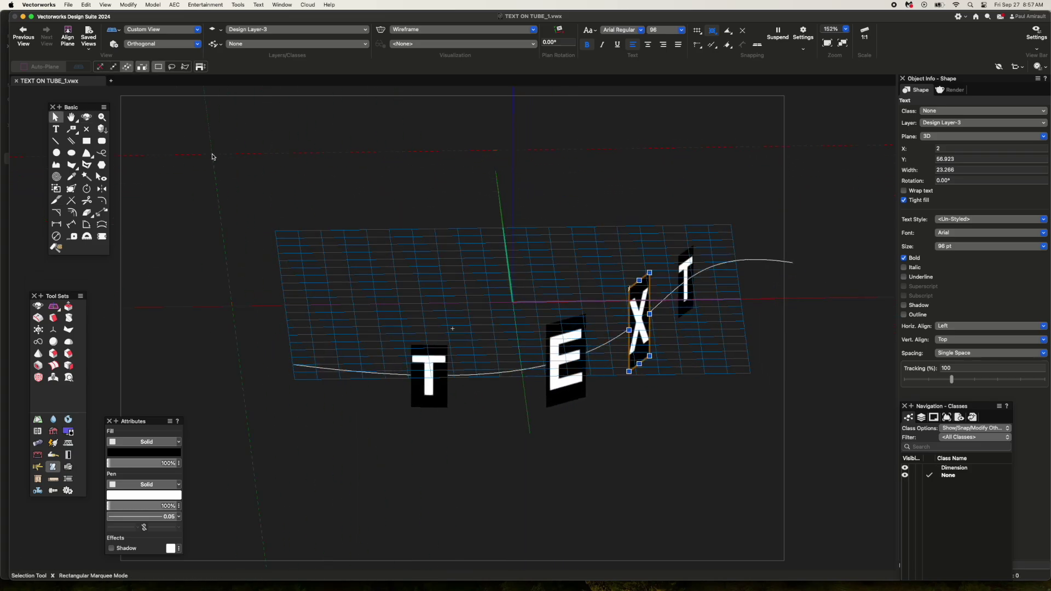
# Step: Delete the S-curve path and convert the TEXT letters into ungrouped polylines
pyautogui.click(784, 262)
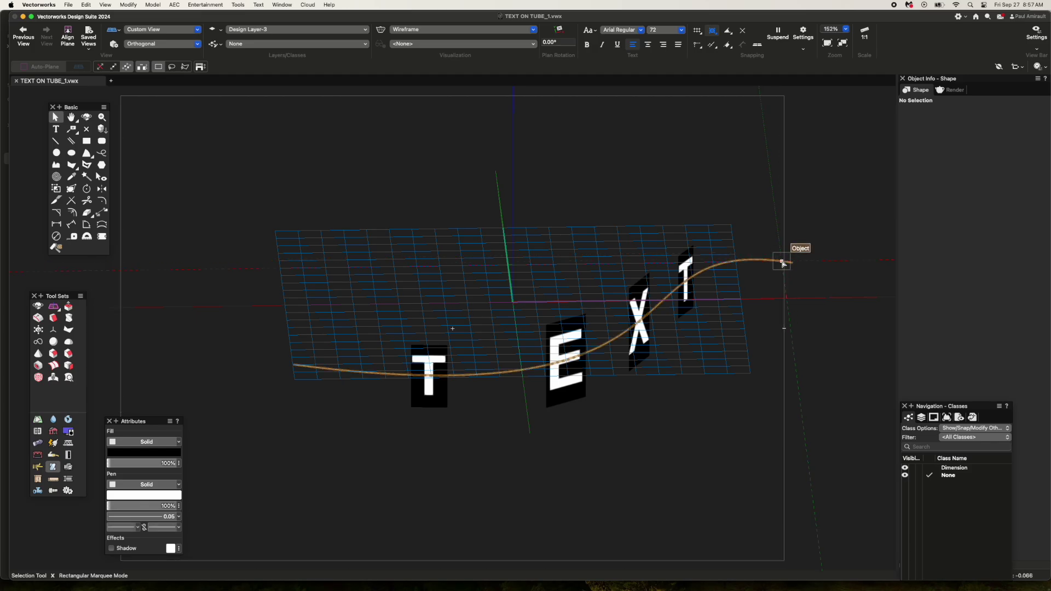
pyautogui.press('Delete')
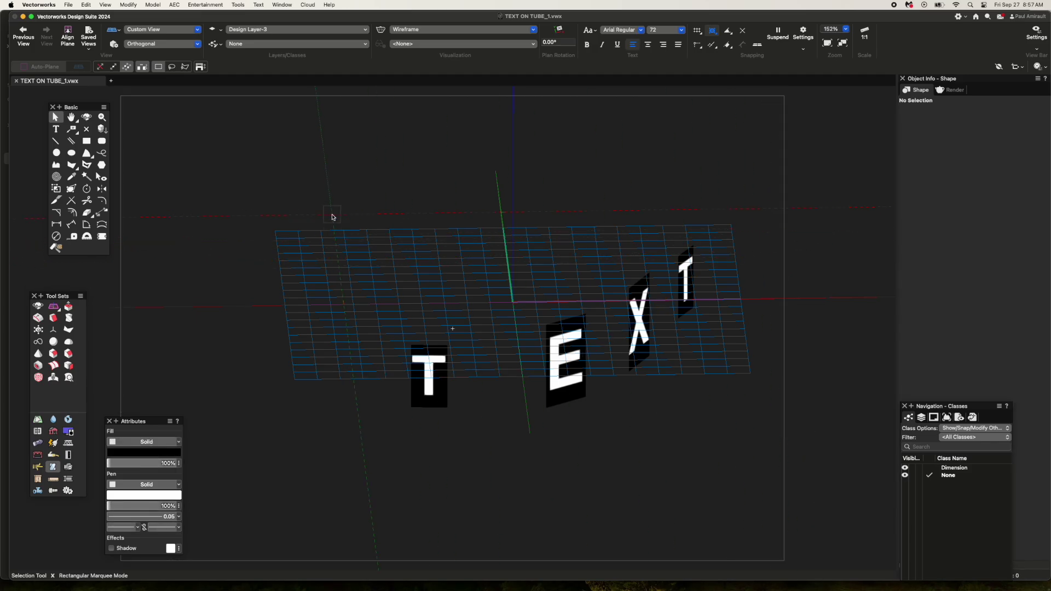
pyautogui.moveTo(331, 217); pyautogui.dragTo(739, 449)
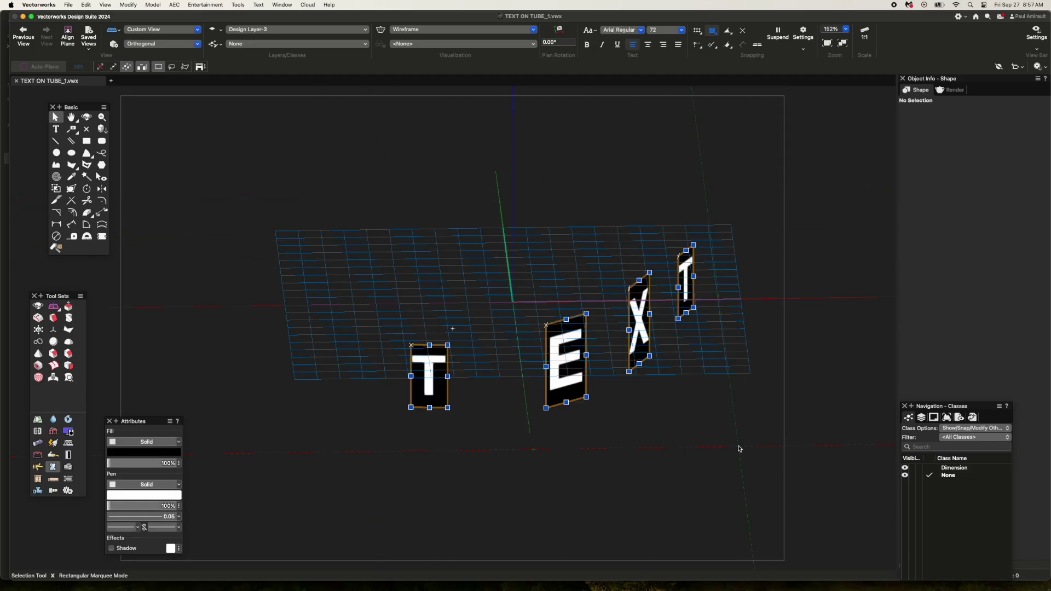
pyautogui.click(260, 6)
pyautogui.click(299, 111)
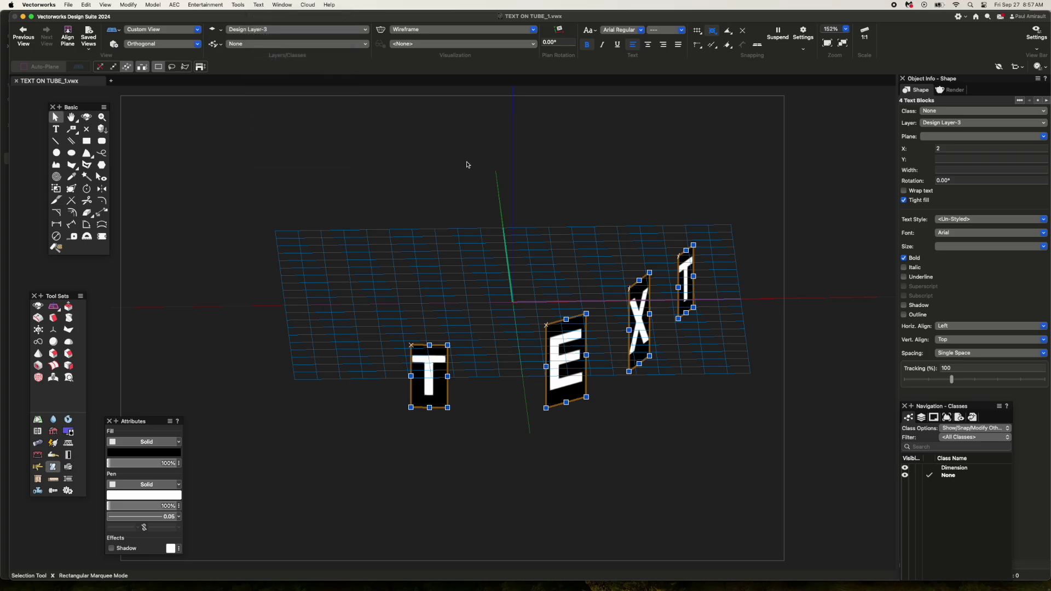
pyautogui.press('super+u')
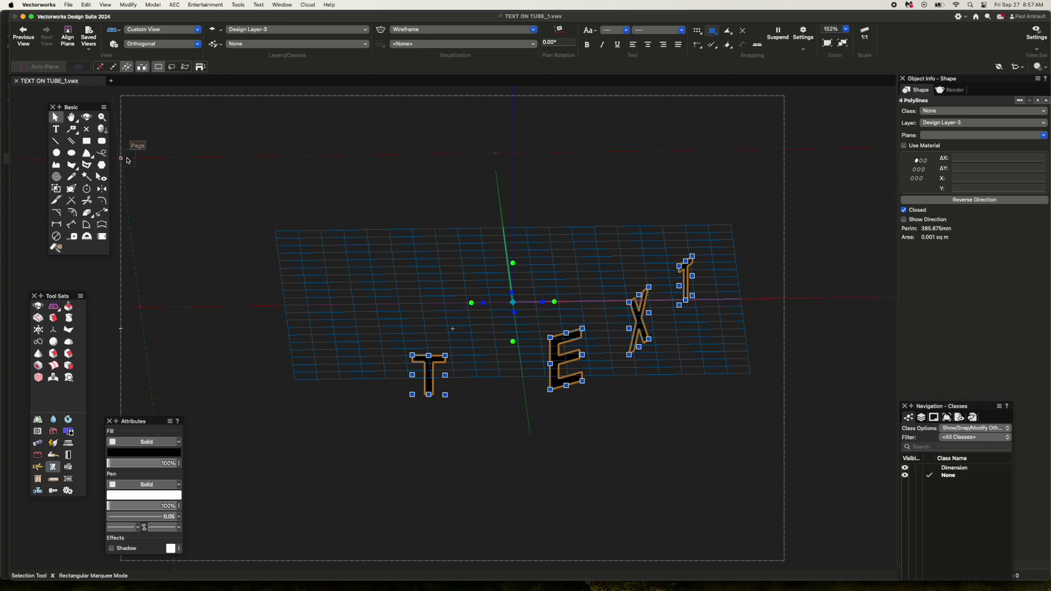
pyautogui.click(344, 231)
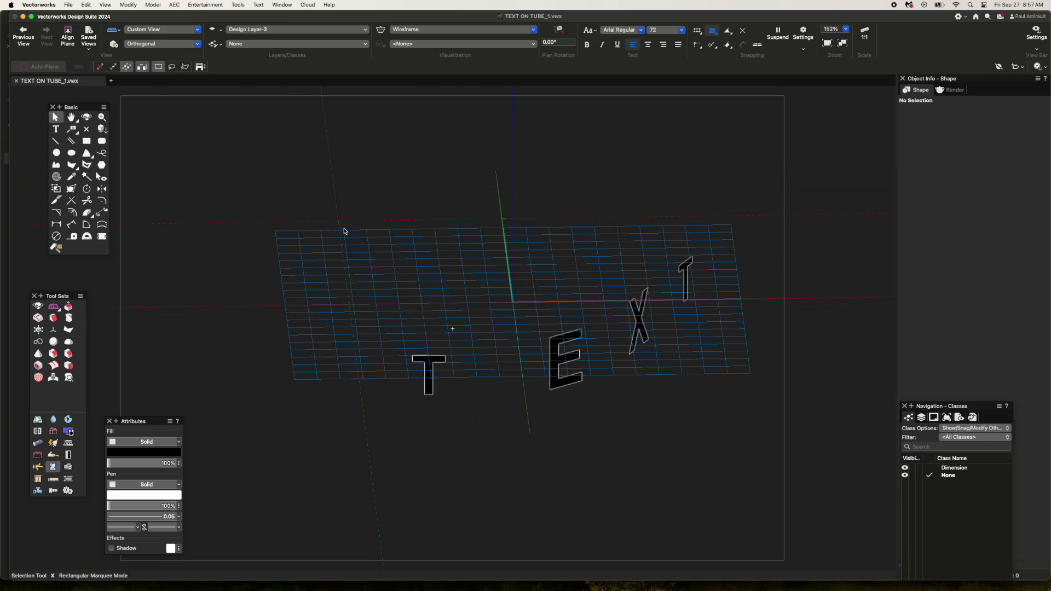
# Step: Extrude each of the T, E, X and T letter outlines by 6
pyautogui.click(426, 356)
pyautogui.press('super+e')
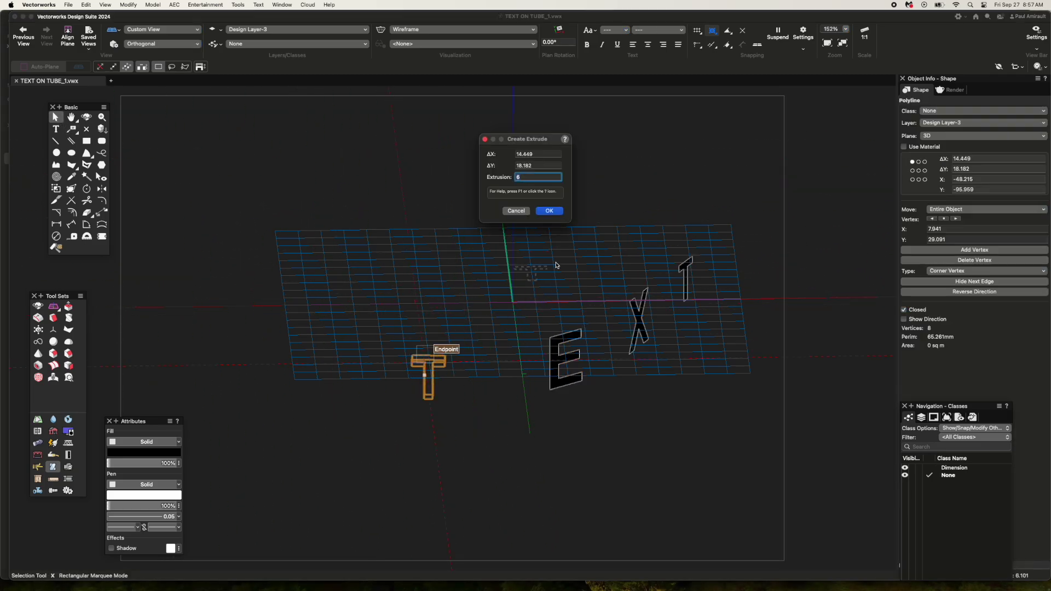
pyautogui.click(551, 212)
pyautogui.click(565, 328)
pyautogui.press('super+e')
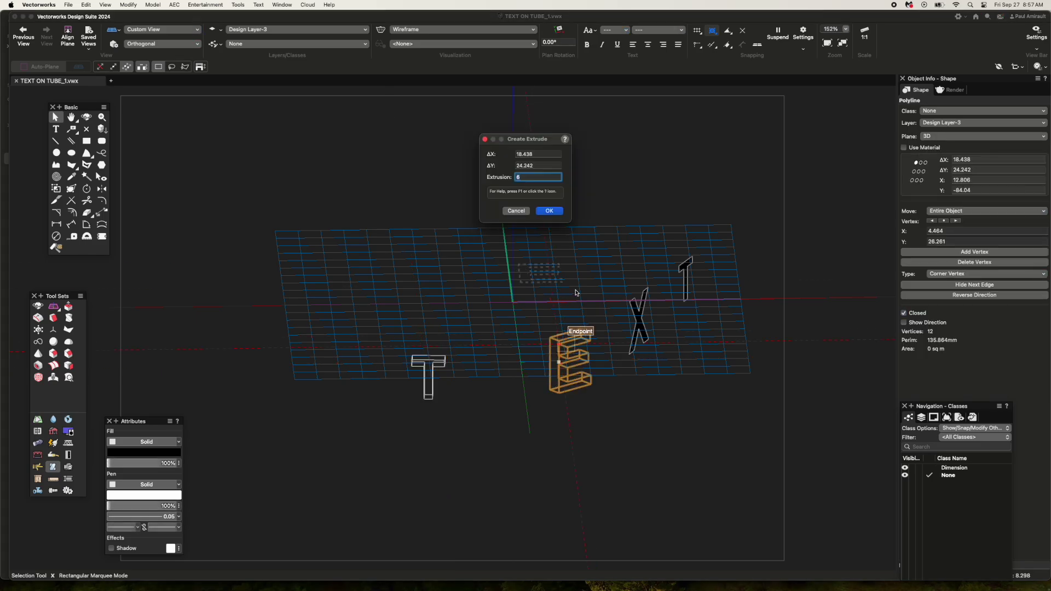
pyautogui.click(550, 211)
pyautogui.click(645, 299)
pyautogui.press('super+e')
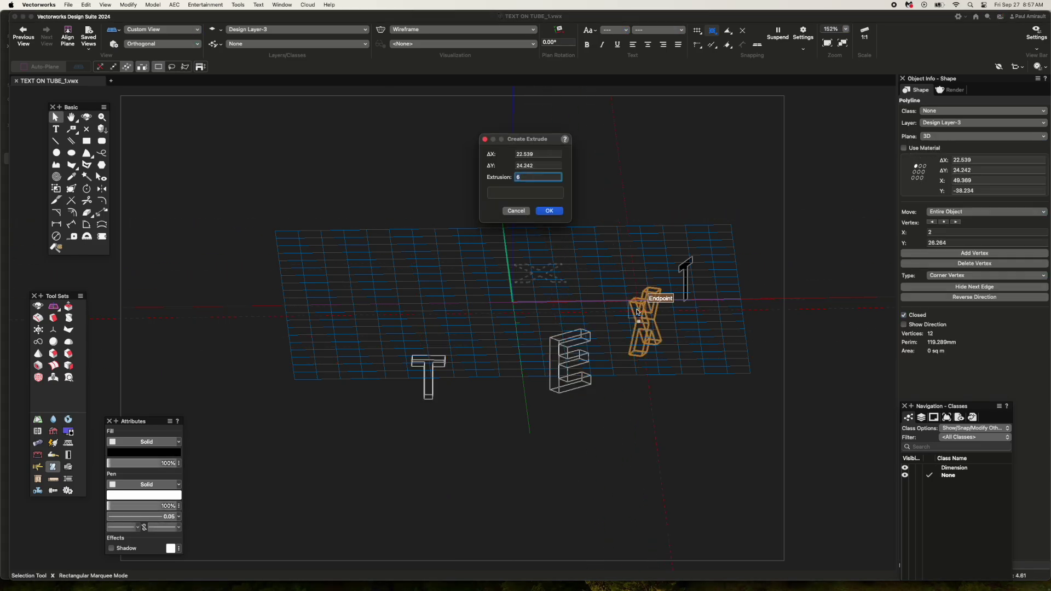
pyautogui.click(549, 211)
pyautogui.click(693, 258)
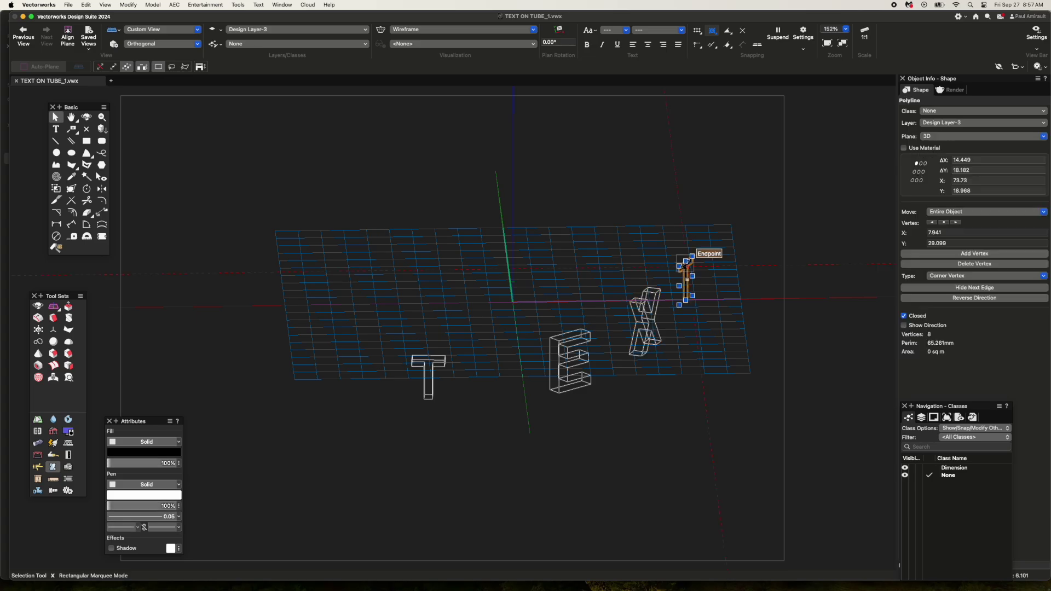
pyautogui.press('super+e')
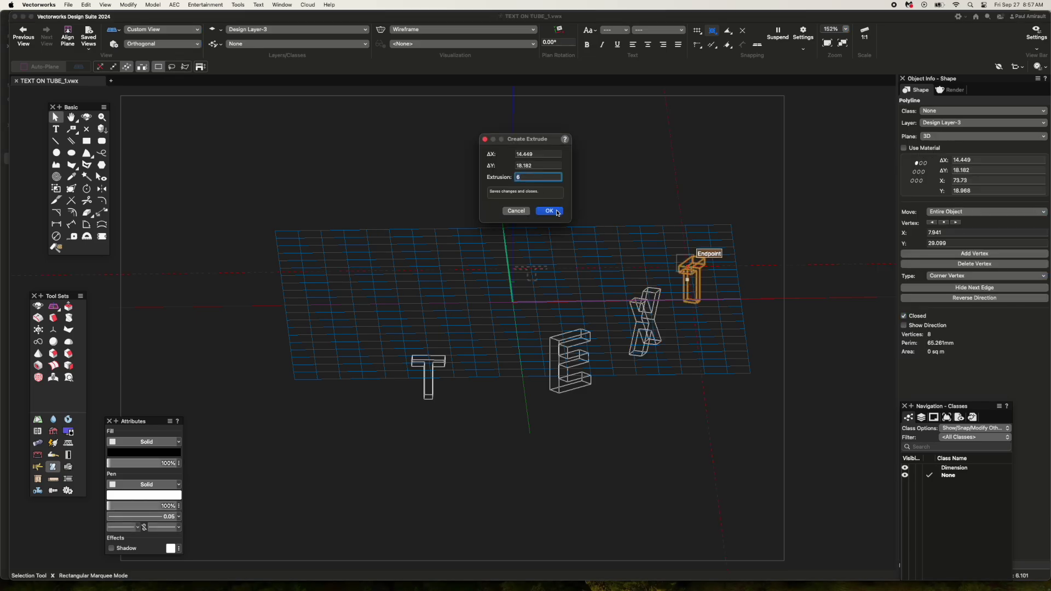
pyautogui.click(550, 212)
# Step: Reverse the letters' extrusion depth to -6, paste the originals back, and Add Solids into one
pyautogui.press('super+a')
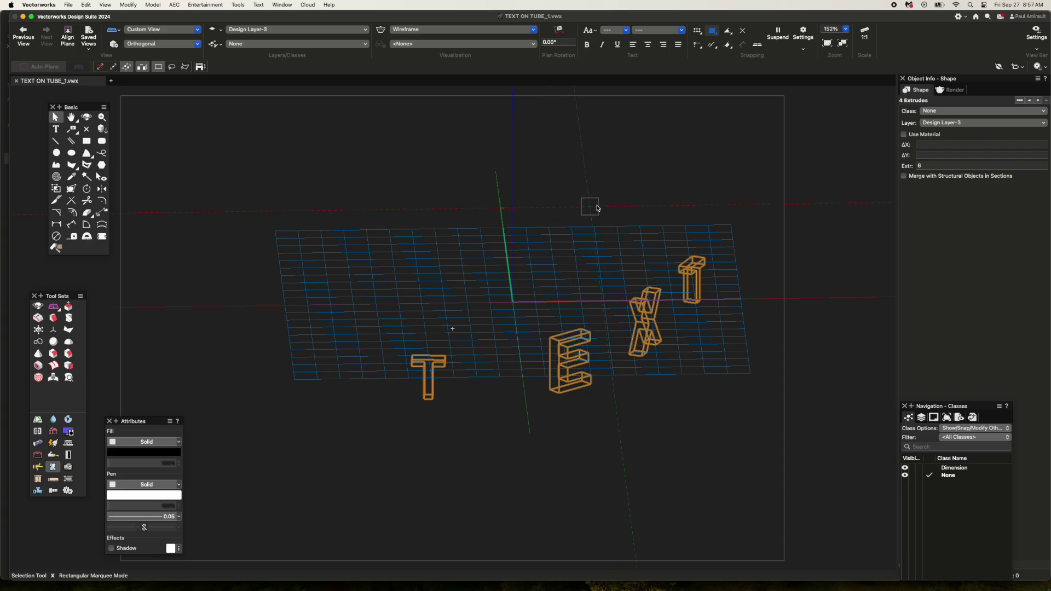
pyautogui.click(928, 166)
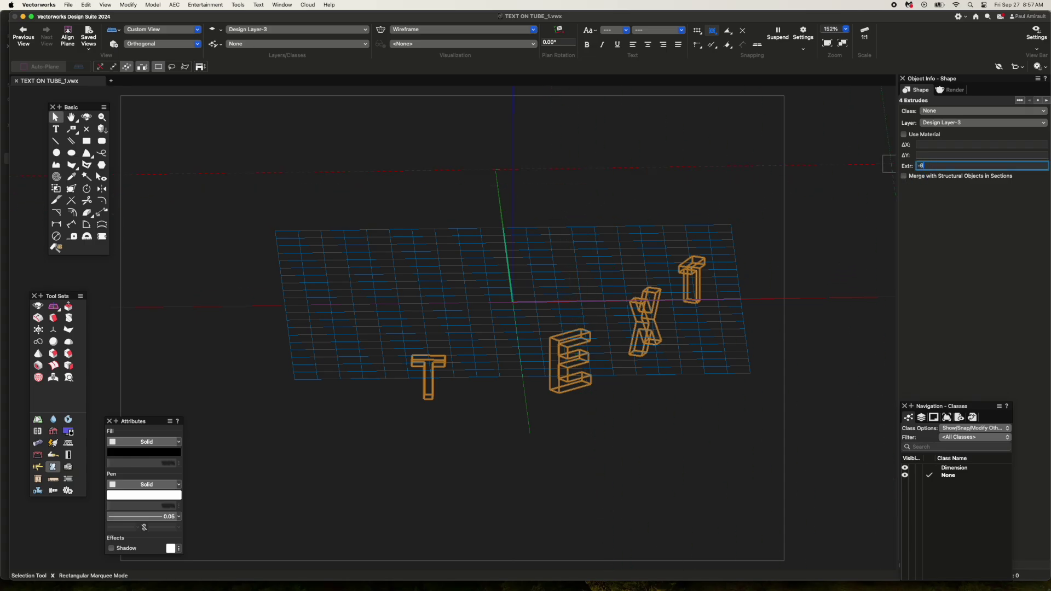
pyautogui.press('Return')
pyautogui.press('super+a')
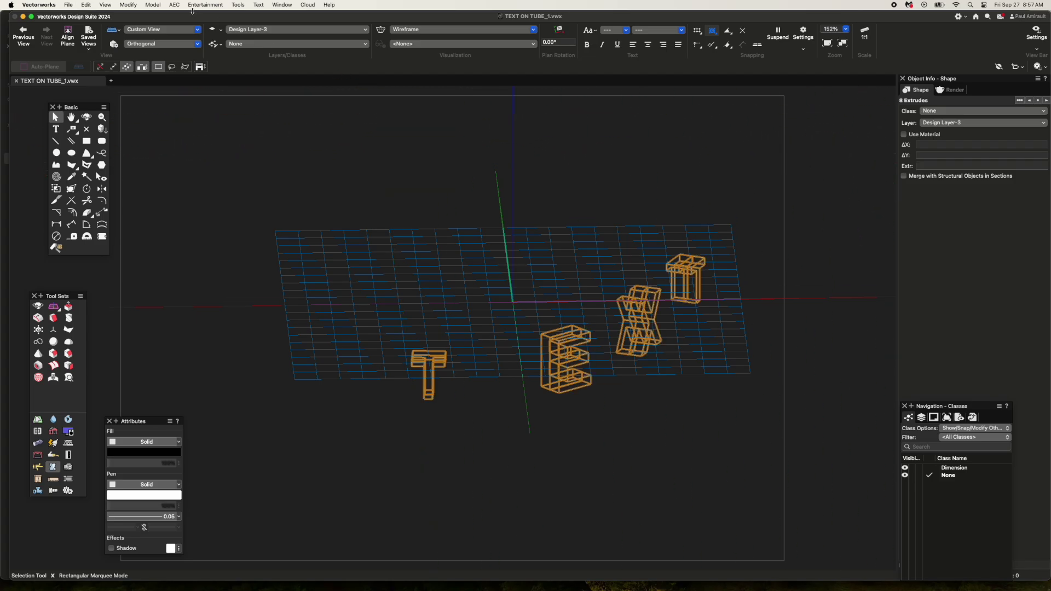
pyautogui.click(156, 7)
pyautogui.click(166, 17)
pyautogui.hotkey('shift', 'l')
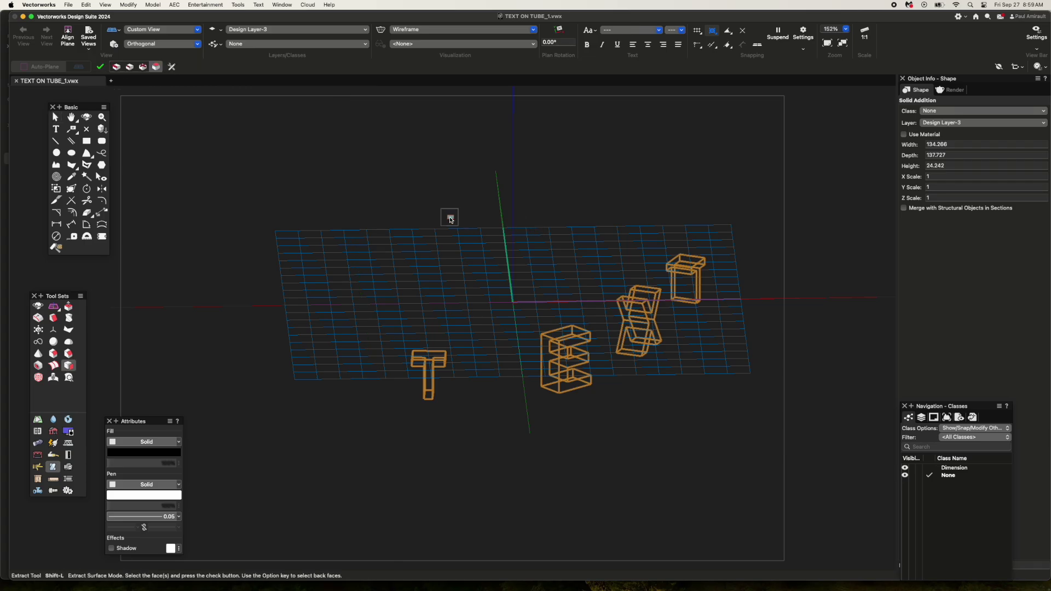
pyautogui.click(88, 119)
# Step: Move to Design Layer-2 and show the S-curved tube with Shaded rendering
pyautogui.moveTo(195, 164); pyautogui.dragTo(299, 202)
pyautogui.press('super+shift+Down')
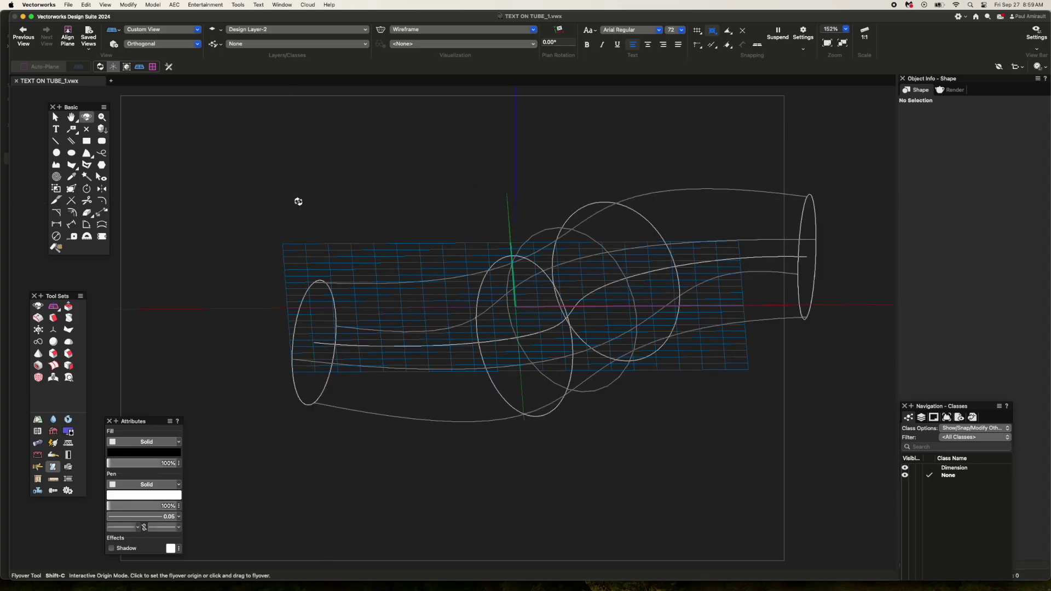
pyautogui.press('super+shift+g')
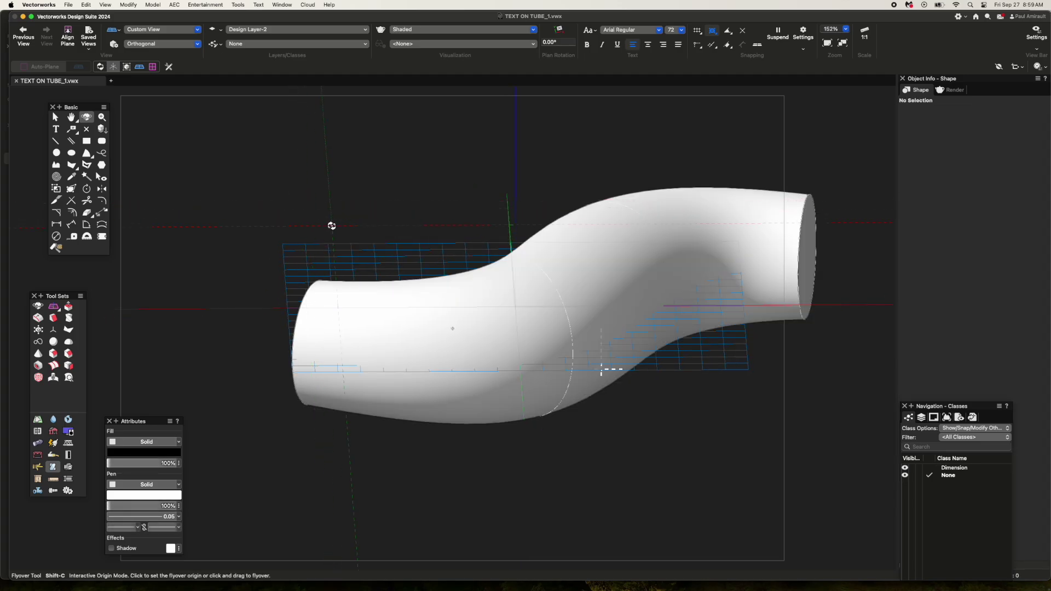
pyautogui.moveTo(331, 226)
pyautogui.mouseDown()
pyautogui.moveTo(417, 225)
pyautogui.moveTo(352, 217)
pyautogui.moveTo(415, 235)
pyautogui.moveTo(406, 239)
pyautogui.mouseUp()
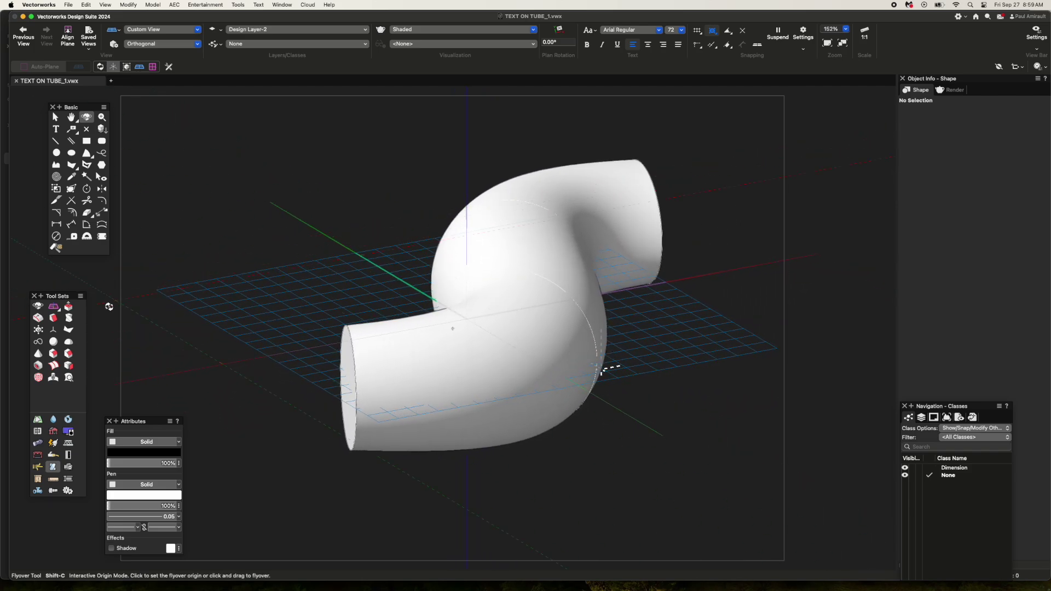
# Step: Extract the tube's outer surface as a NURBS surface with the Extract tool
pyautogui.click(68, 367)
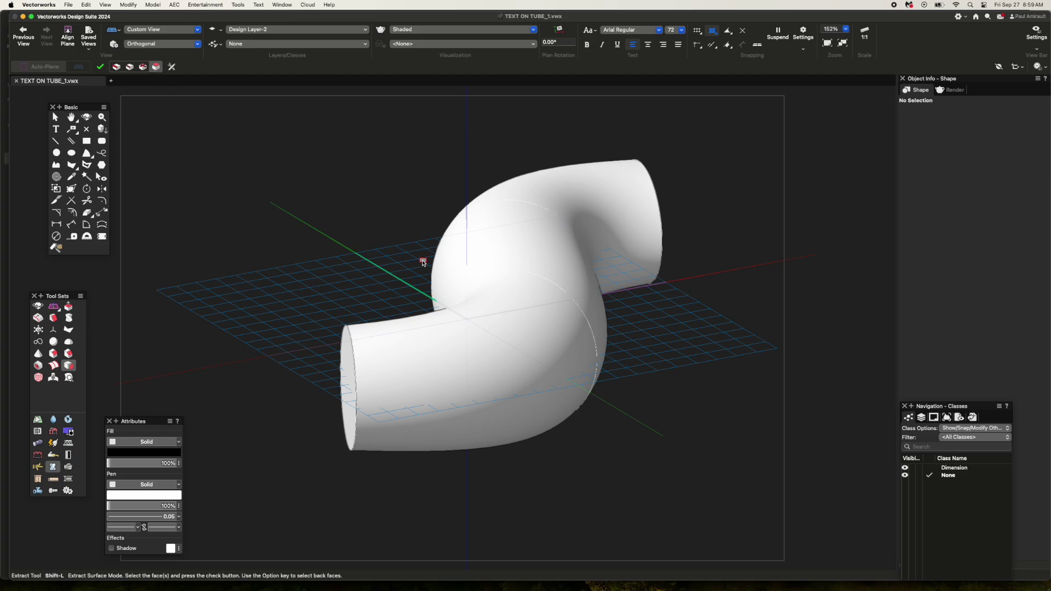
pyautogui.click(501, 328)
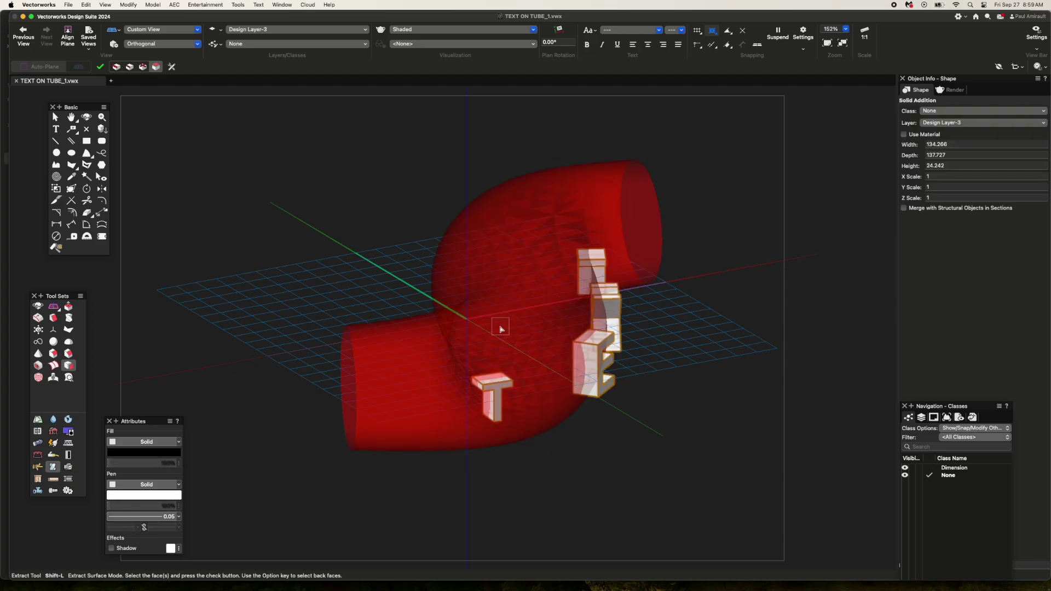
pyautogui.click(500, 328)
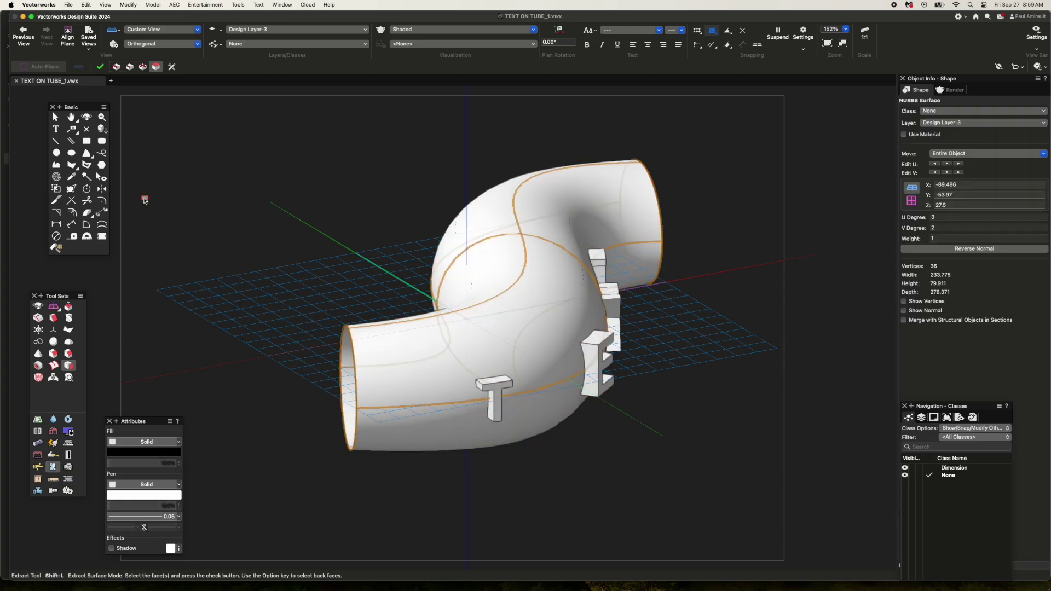
pyautogui.click(55, 117)
pyautogui.click(294, 172)
pyautogui.hotkey('shift', 'c')
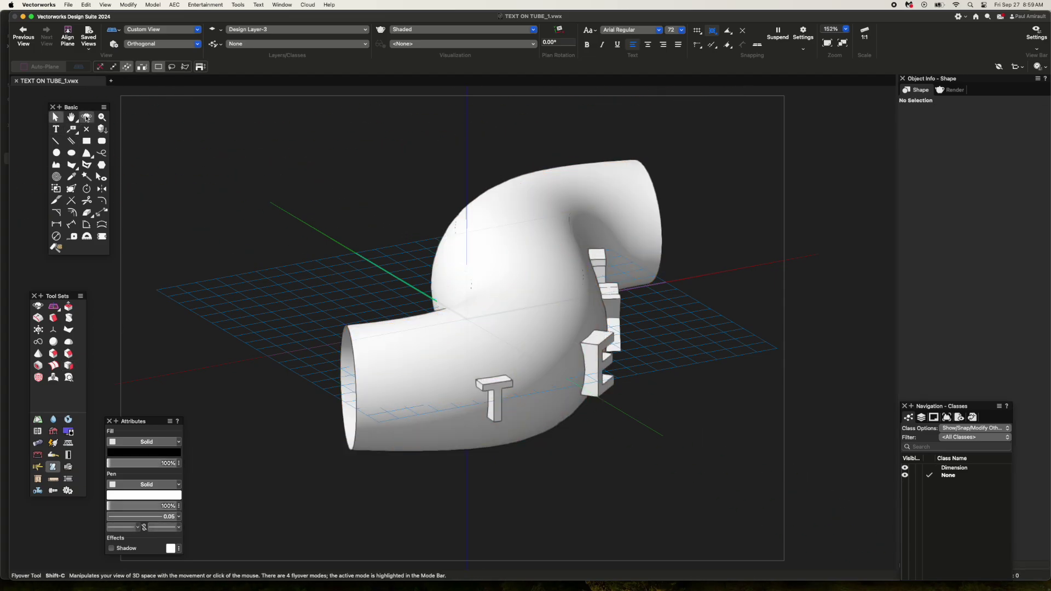
pyautogui.moveTo(256, 205)
pyautogui.mouseDown()
pyautogui.moveTo(347, 227)
pyautogui.moveTo(523, 179)
pyautogui.moveTo(496, 201)
pyautogui.moveTo(344, 219)
pyautogui.moveTo(262, 196)
pyautogui.mouseUp()
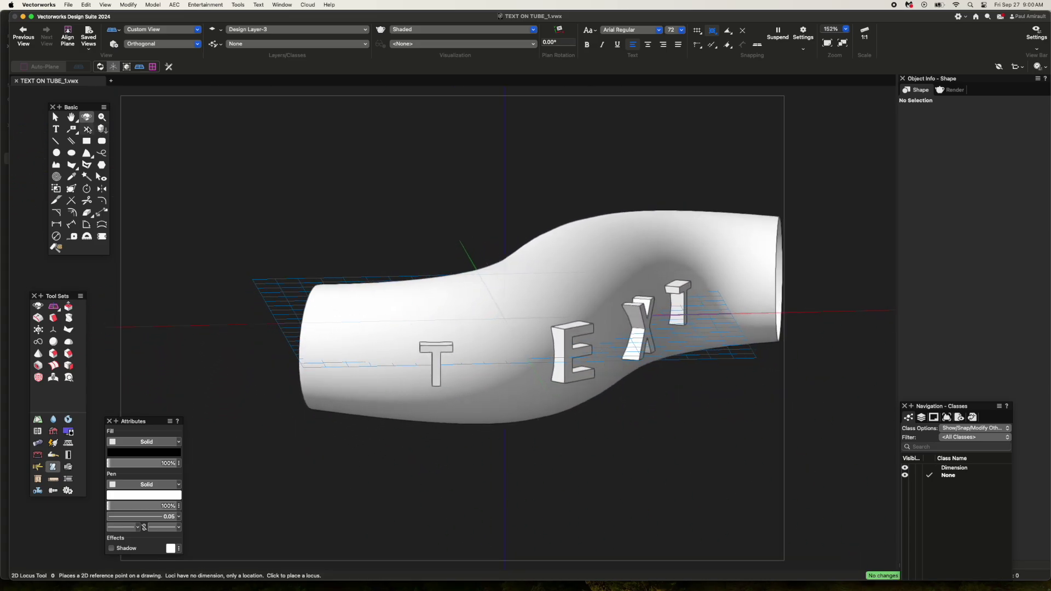
pyautogui.click(55, 117)
pyautogui.press('super+a')
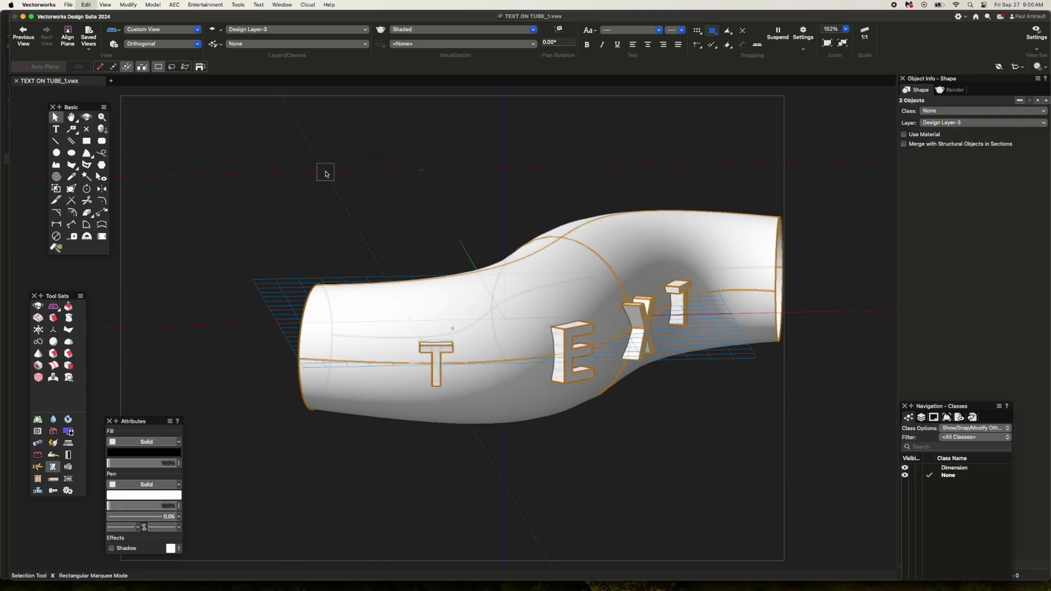
pyautogui.click(156, 7)
pyautogui.click(164, 27)
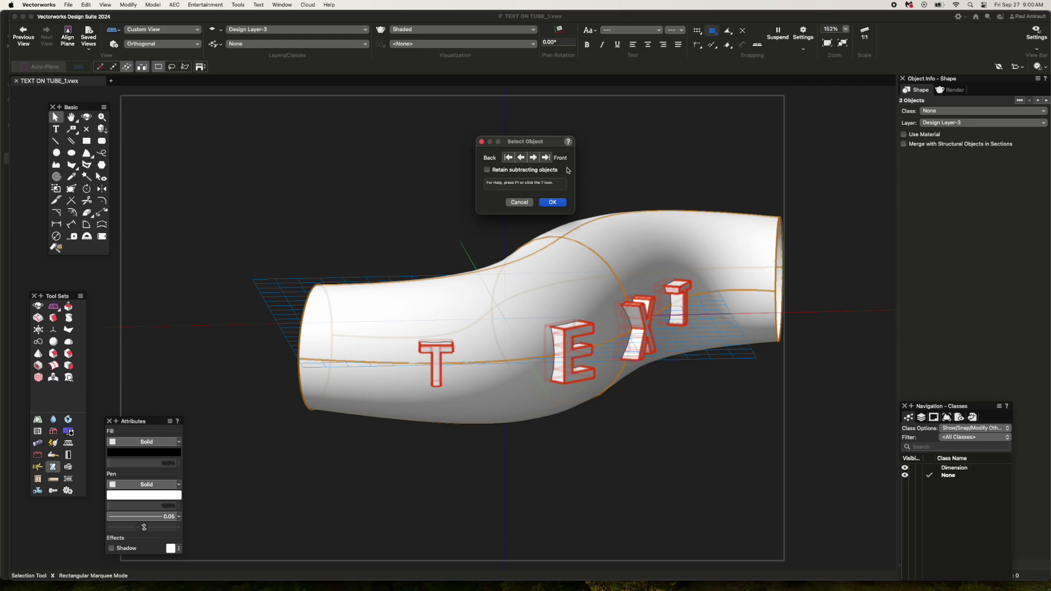
pyautogui.click(545, 158)
pyautogui.click(553, 202)
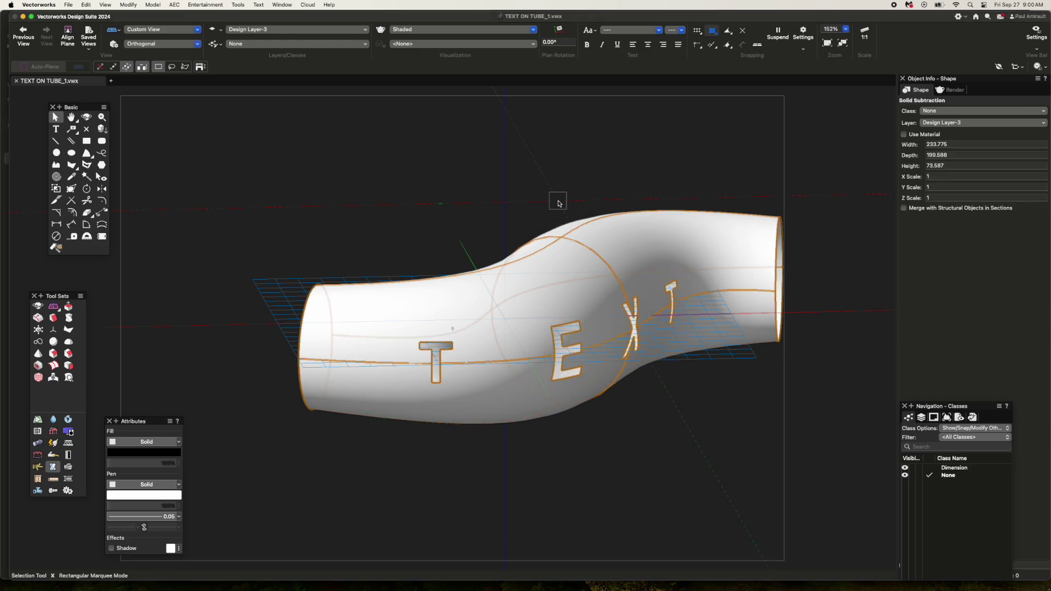
pyautogui.hotkey('shift', 'c')
pyautogui.moveTo(434, 187)
pyautogui.mouseDown()
pyautogui.moveTo(333, 169)
pyautogui.moveTo(435, 173)
pyautogui.mouseUp()
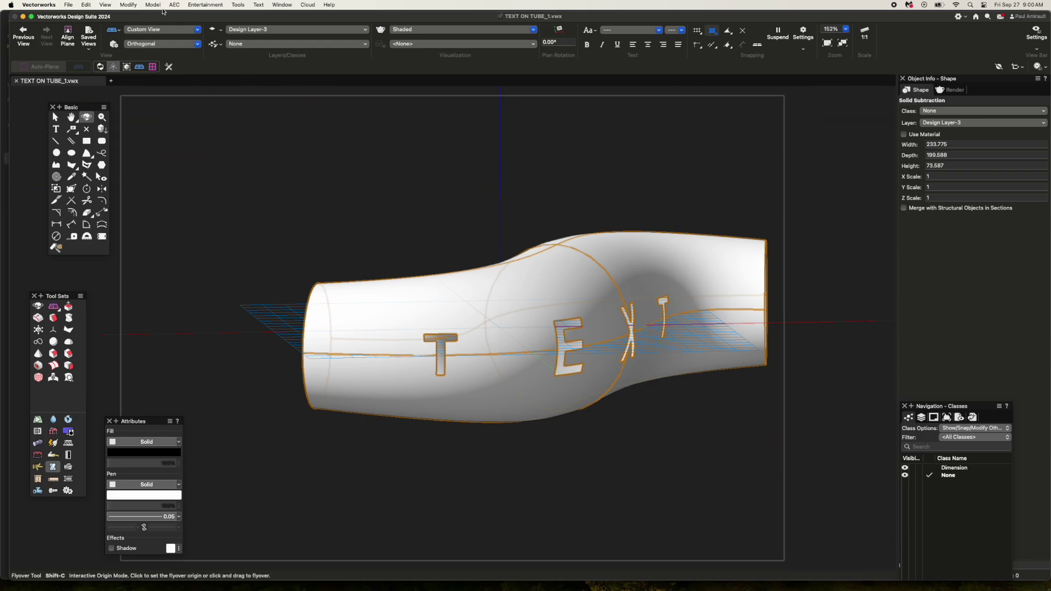
pyautogui.press('super+z')
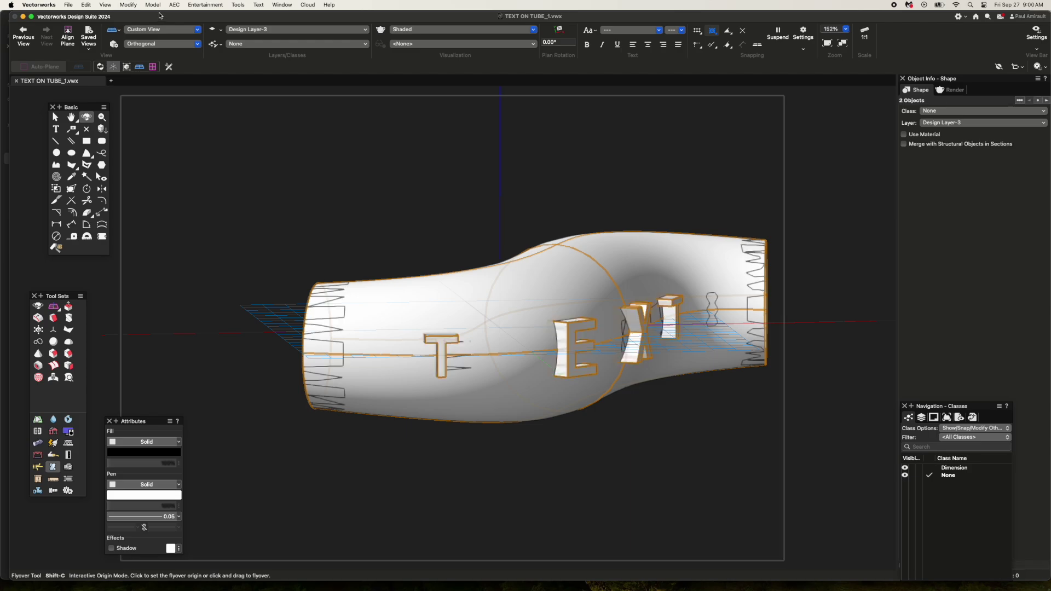
# Step: Intersect the letters with the tube using Model > Intersect Solids
pyautogui.click(154, 5)
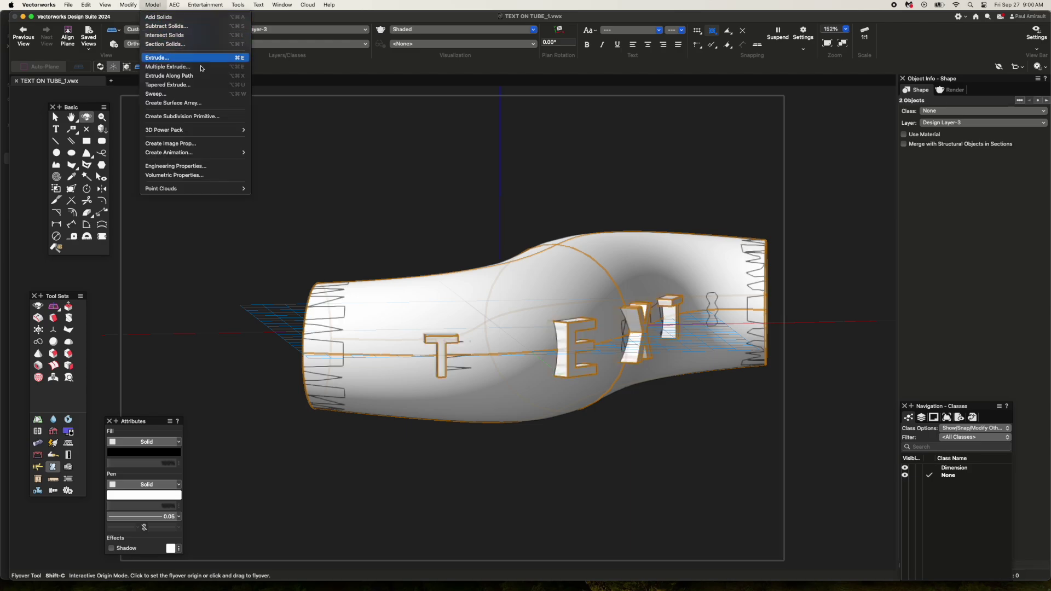
pyautogui.click(165, 43)
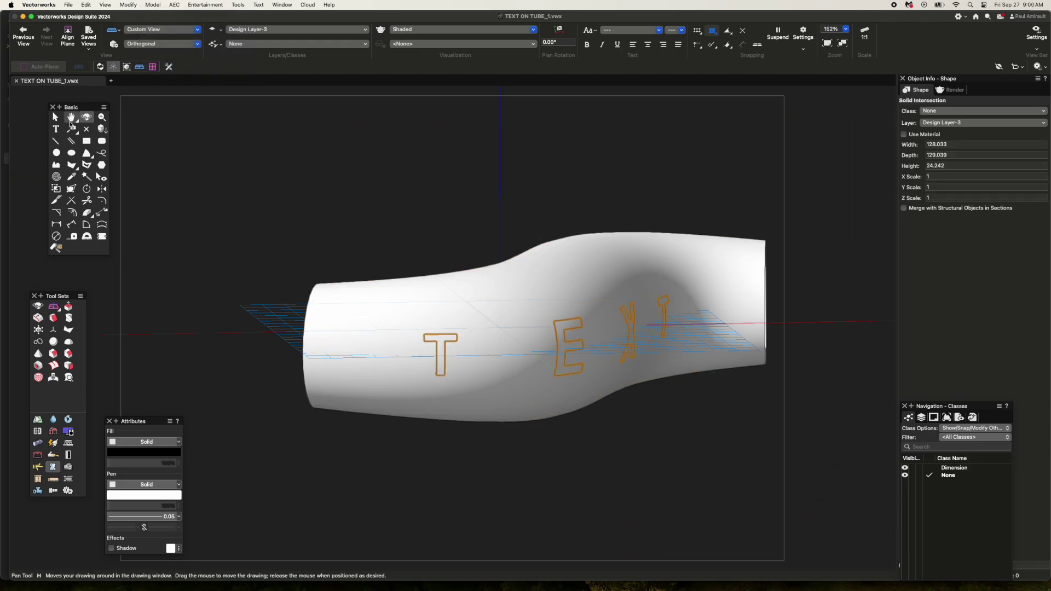
pyautogui.press('x')
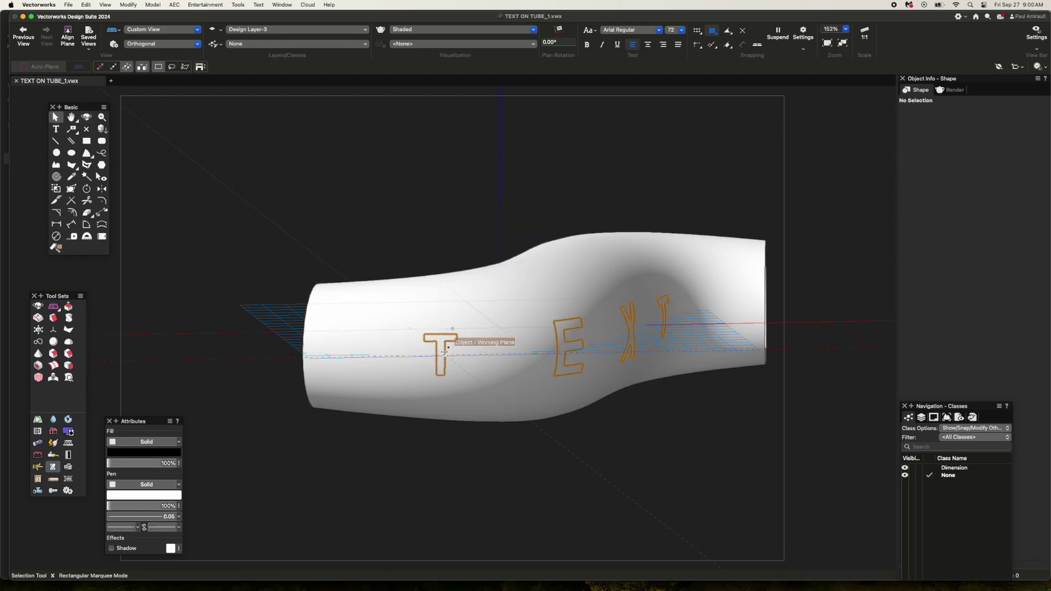
# Step: Give the intersected letters a blue fill colour
pyautogui.click(167, 453)
pyautogui.click(233, 415)
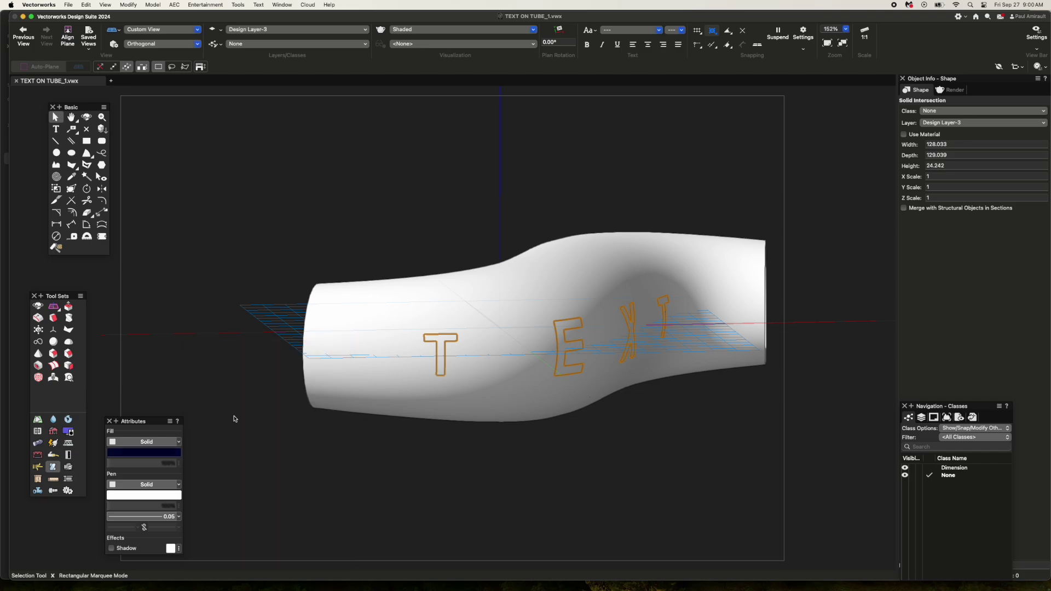
pyautogui.click(159, 282)
pyautogui.hotkey('shift', 'c')
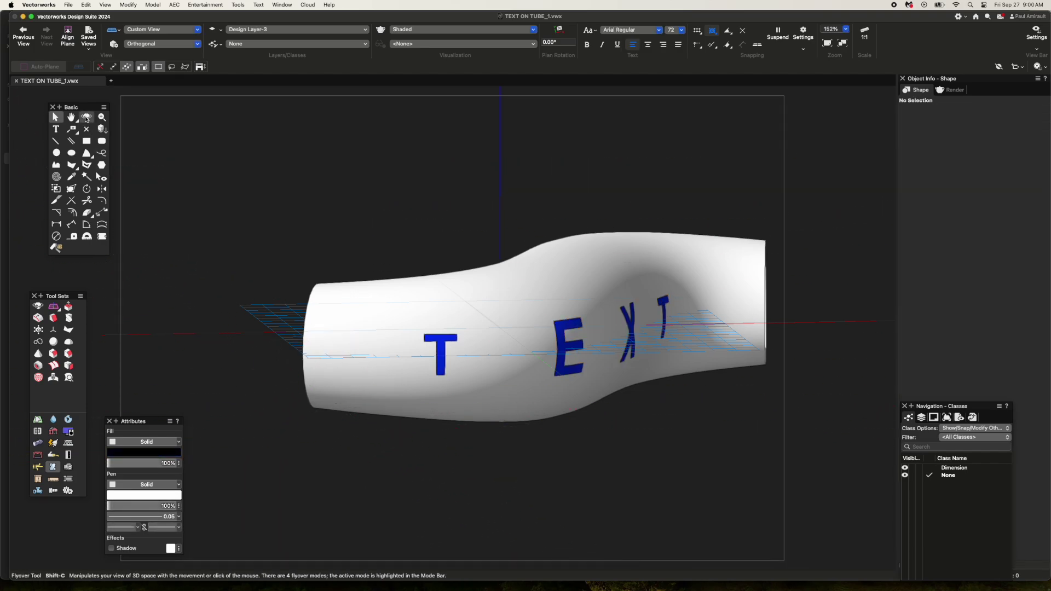
pyautogui.moveTo(296, 164); pyautogui.dragTo(322, 127)
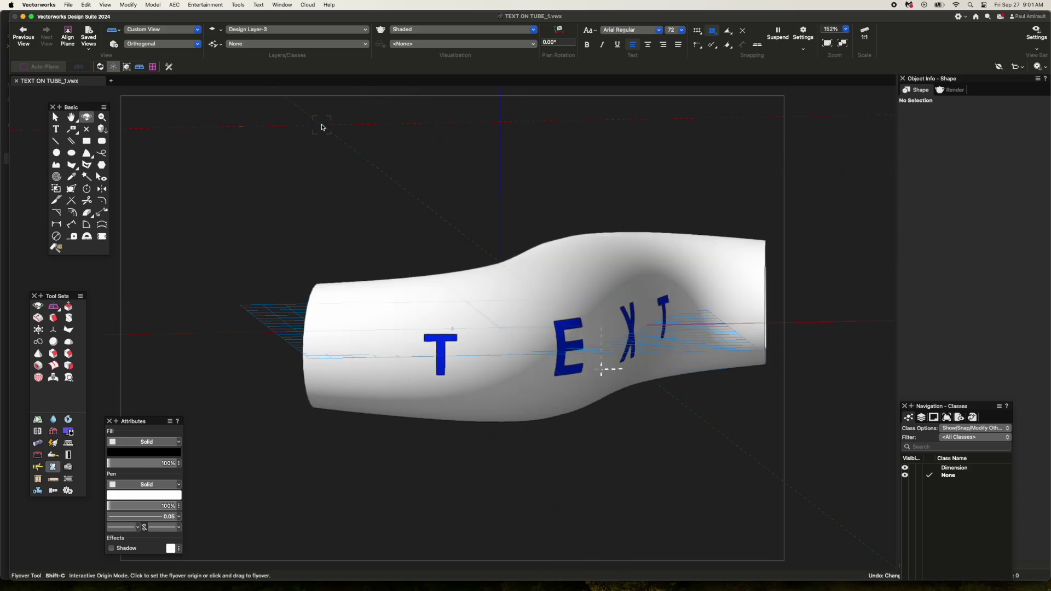
pyautogui.press('super+3')
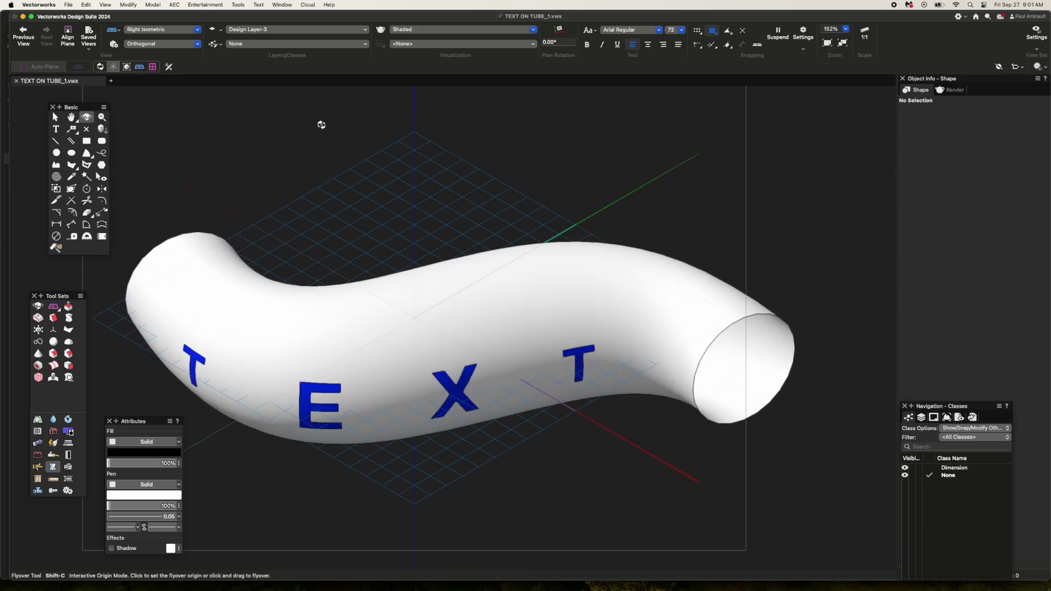
# Step: Shell the blue letters with thickness 4, toggling Inside on and back off
pyautogui.click(39, 366)
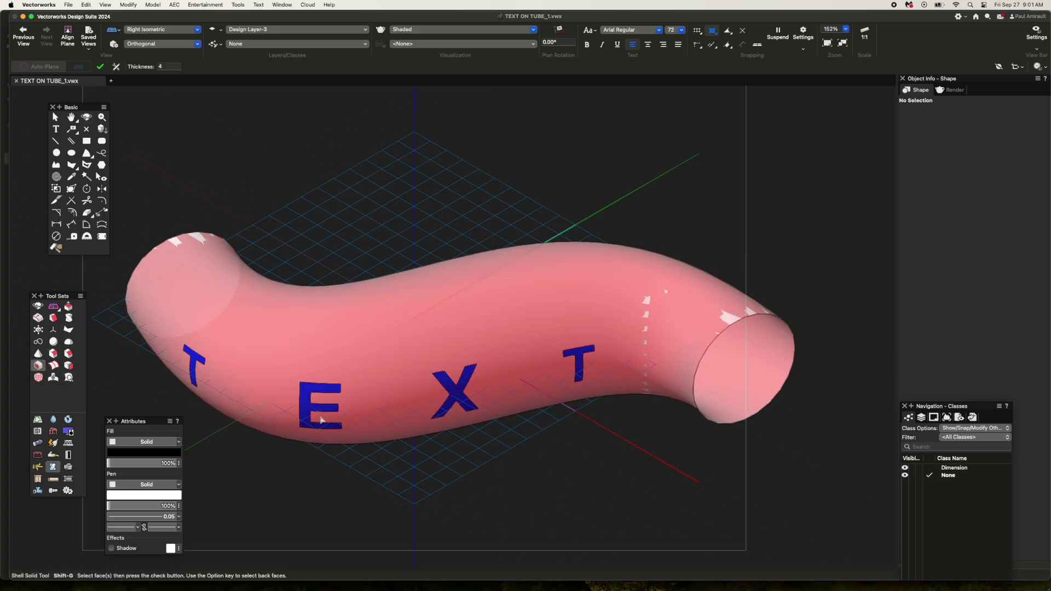
pyautogui.click(309, 404)
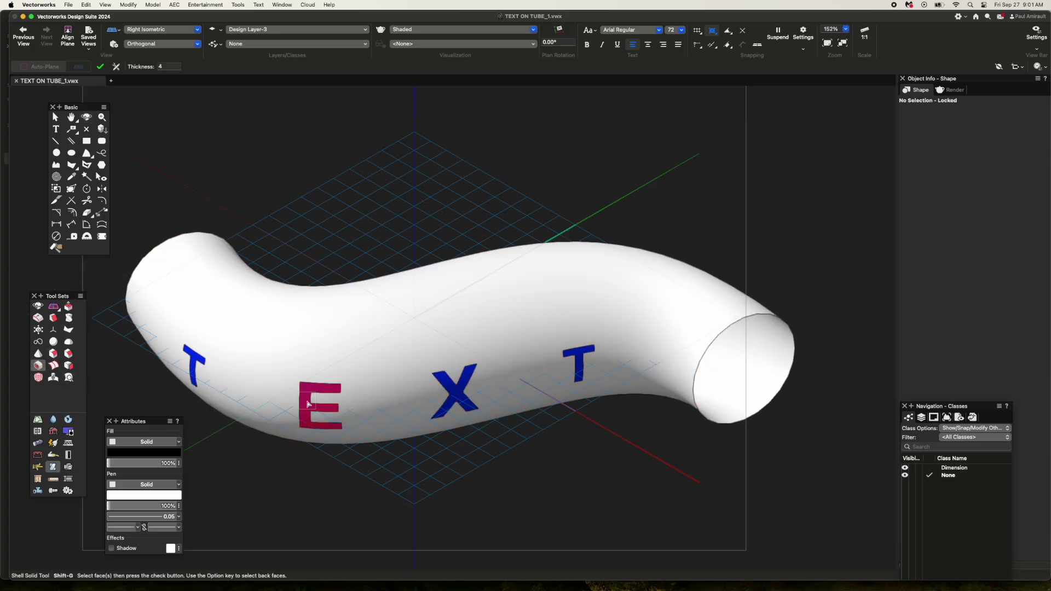
pyautogui.press('Return')
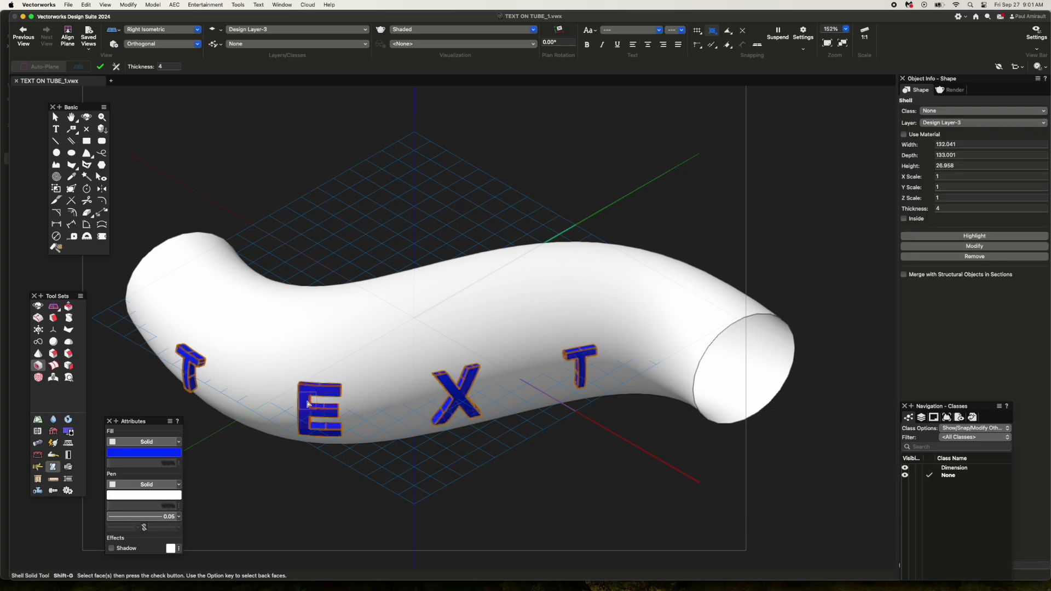
pyautogui.click(904, 219)
pyautogui.click(904, 219)
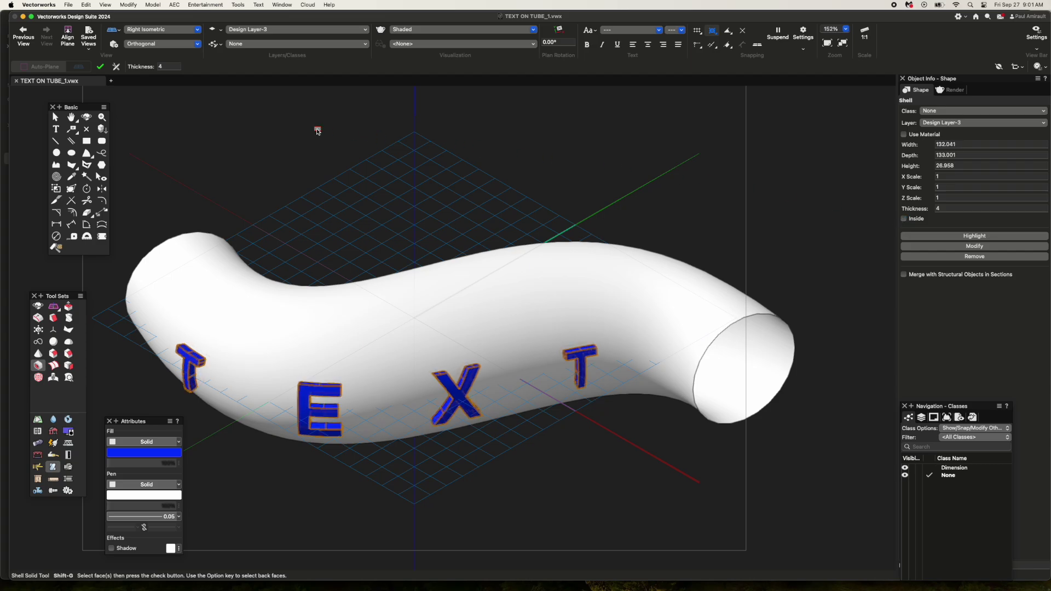
pyautogui.click(87, 118)
pyautogui.moveTo(237, 169); pyautogui.dragTo(265, 104)
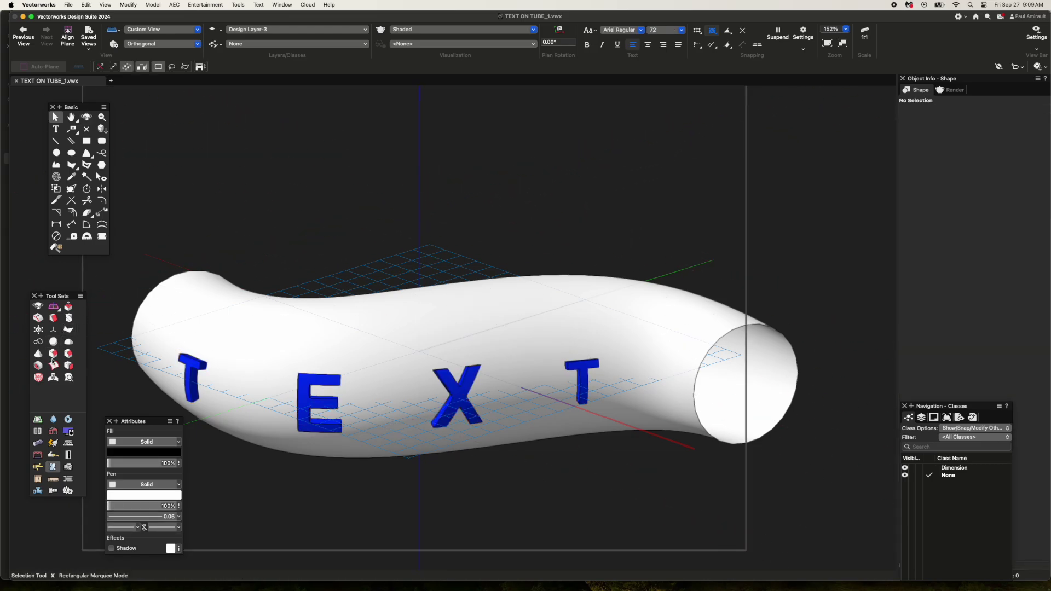
# Step: Extract the letter edges and paste them in place, ungrouped, on Design Layer-4
pyautogui.click(68, 365)
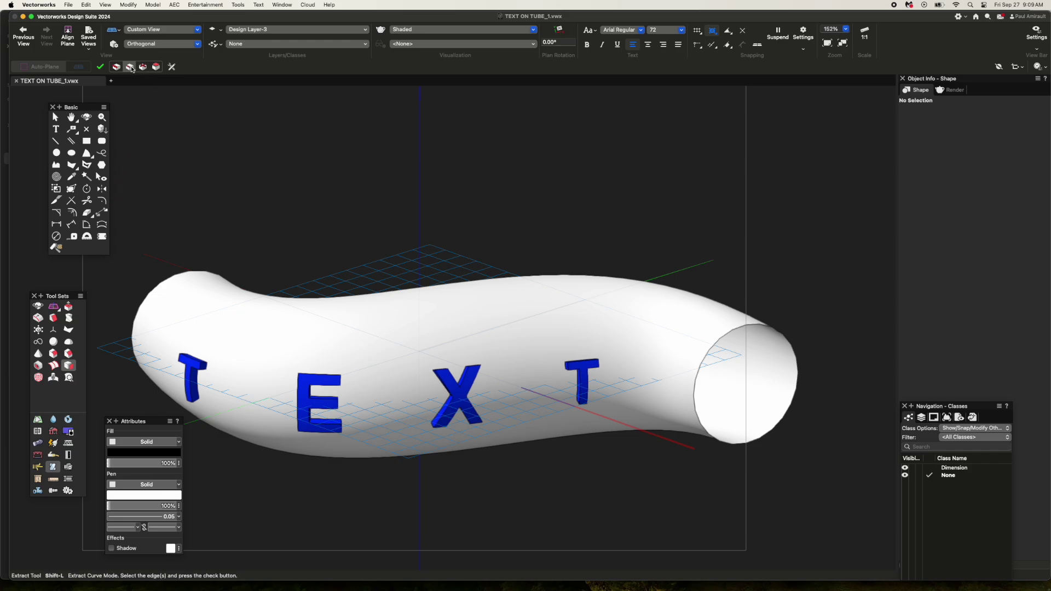
pyautogui.click(174, 69)
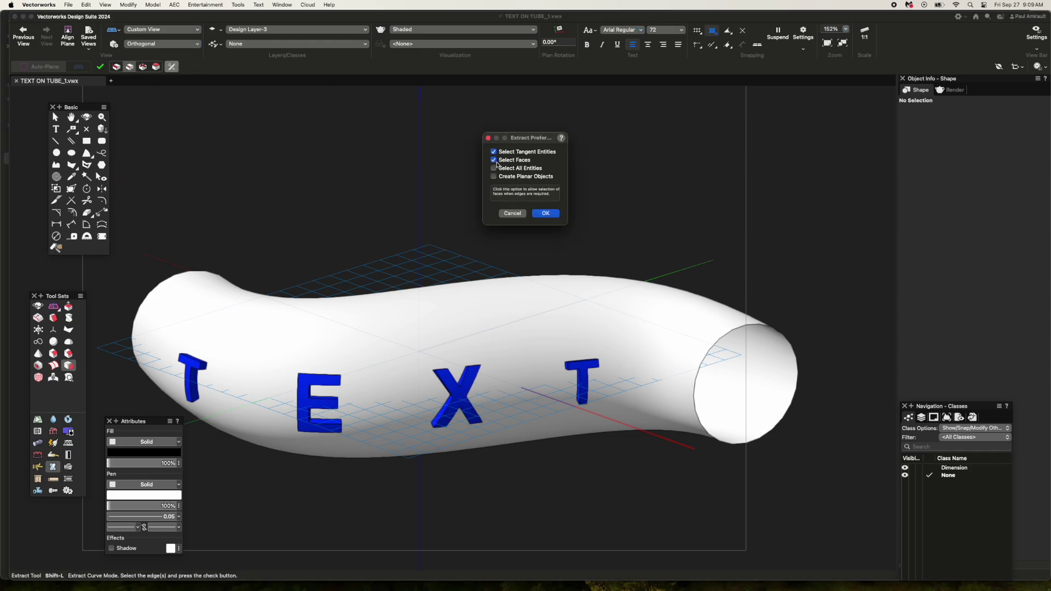
pyautogui.click(548, 216)
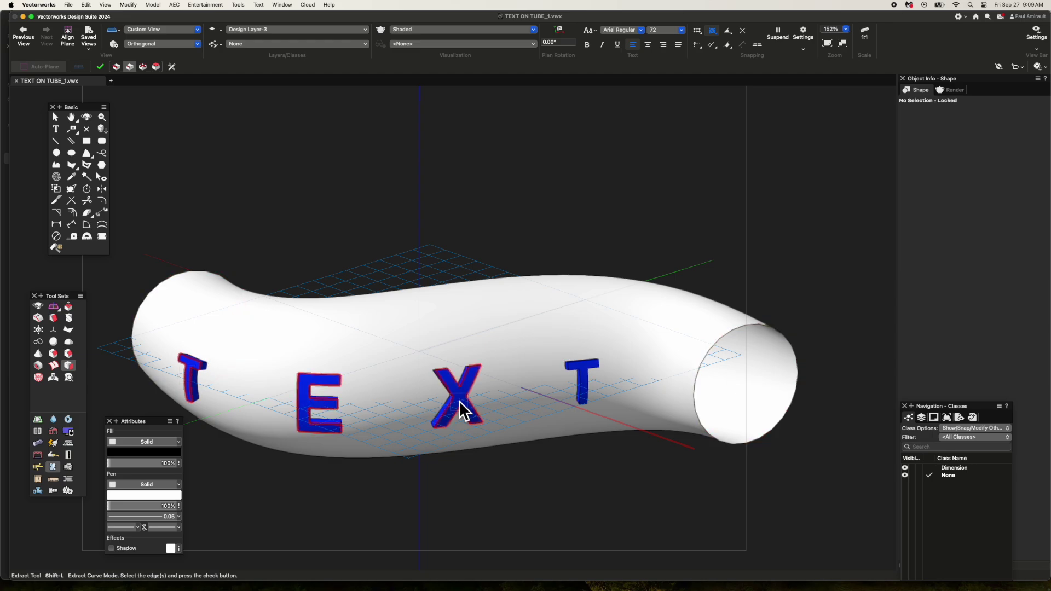
pyautogui.click(585, 390)
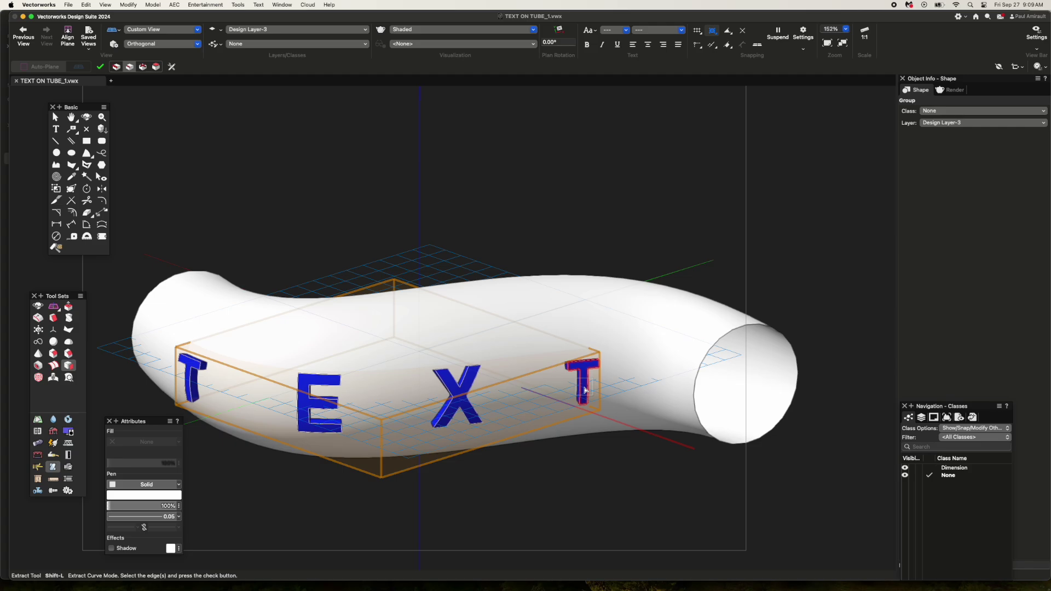
pyautogui.press('super+x')
pyautogui.press('super+shift+Up')
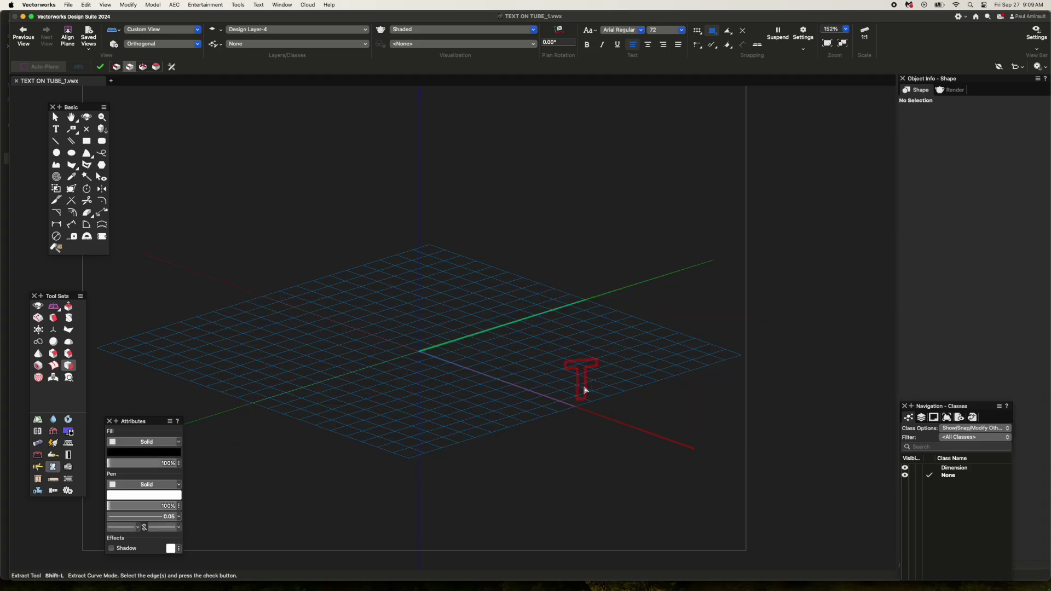
pyautogui.press('super+alt+v')
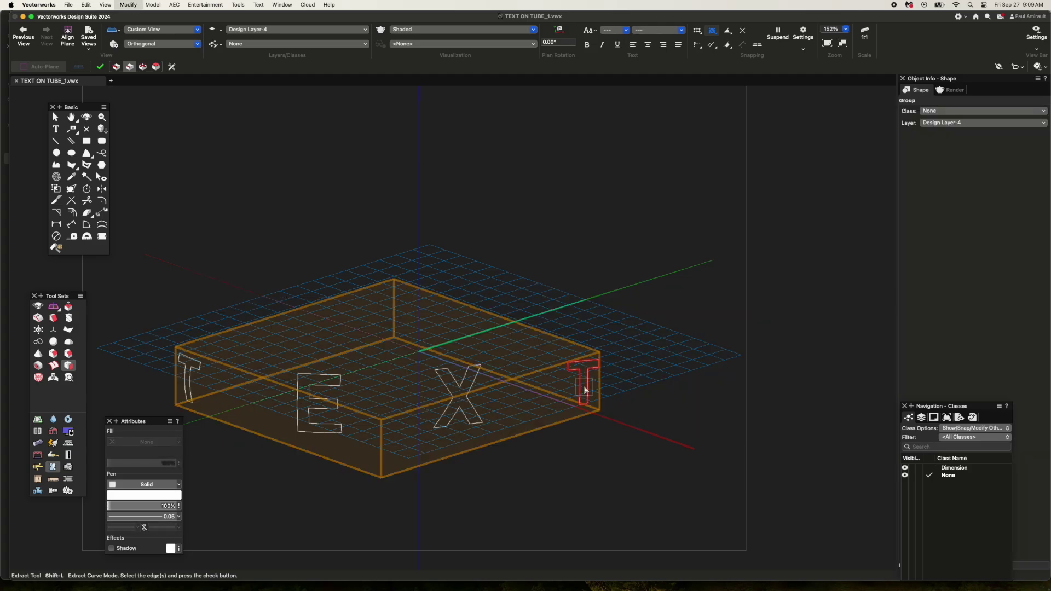
pyautogui.press('super+u')
# Step: Compose the curve pieces into four NURBS outlines, one per letter
pyautogui.click(130, 5)
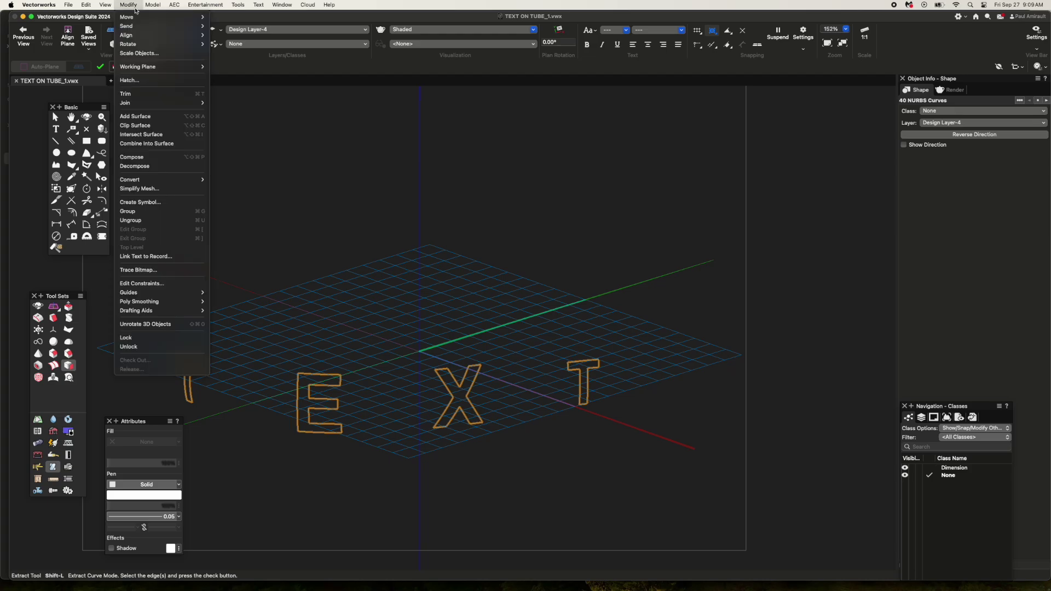
pyautogui.click(142, 161)
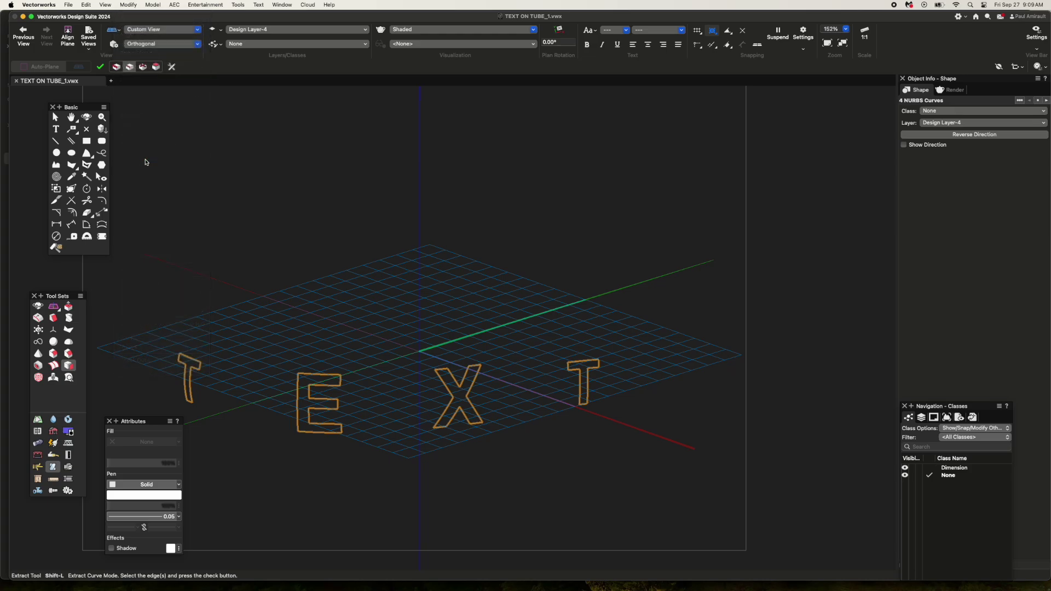
pyautogui.press('x')
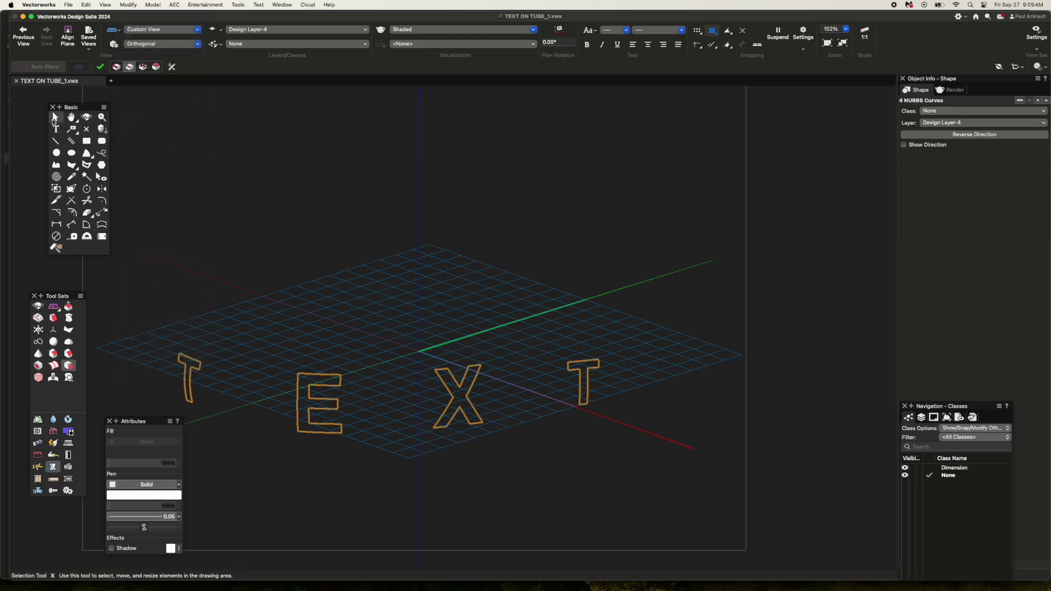
pyautogui.click(272, 160)
# Step: Zoom in on the E and place a circle of radius 0.5 beside it
pyautogui.press('super+a')
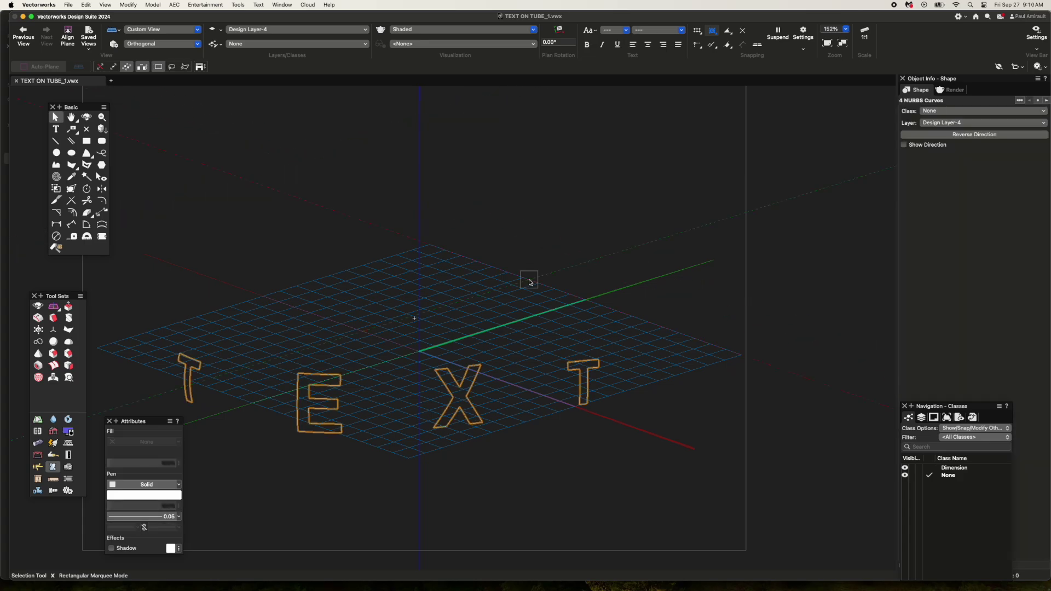
pyautogui.click(101, 117)
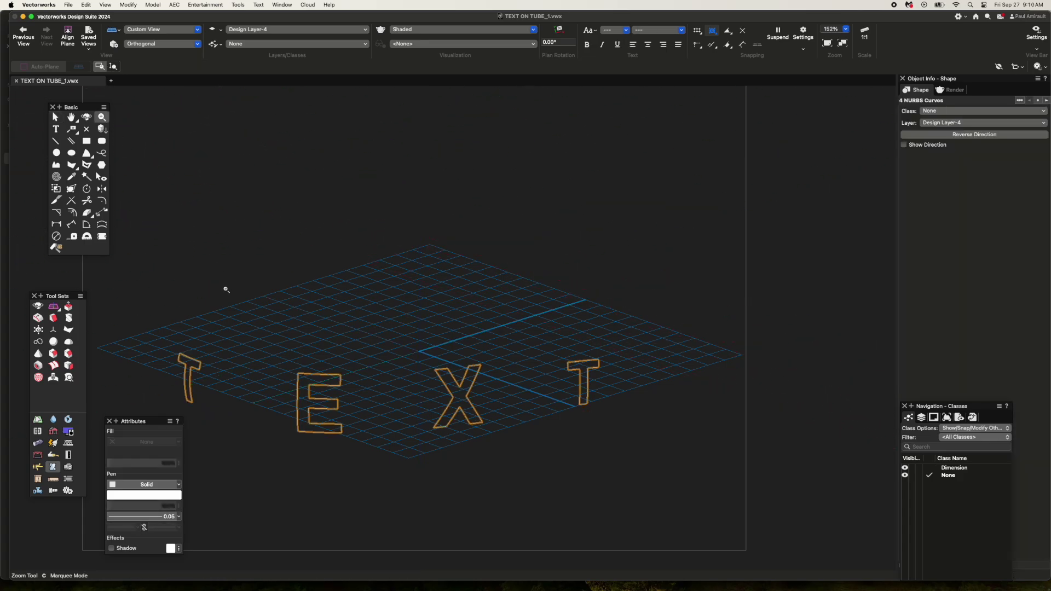
pyautogui.moveTo(251, 322); pyautogui.dragTo(390, 473)
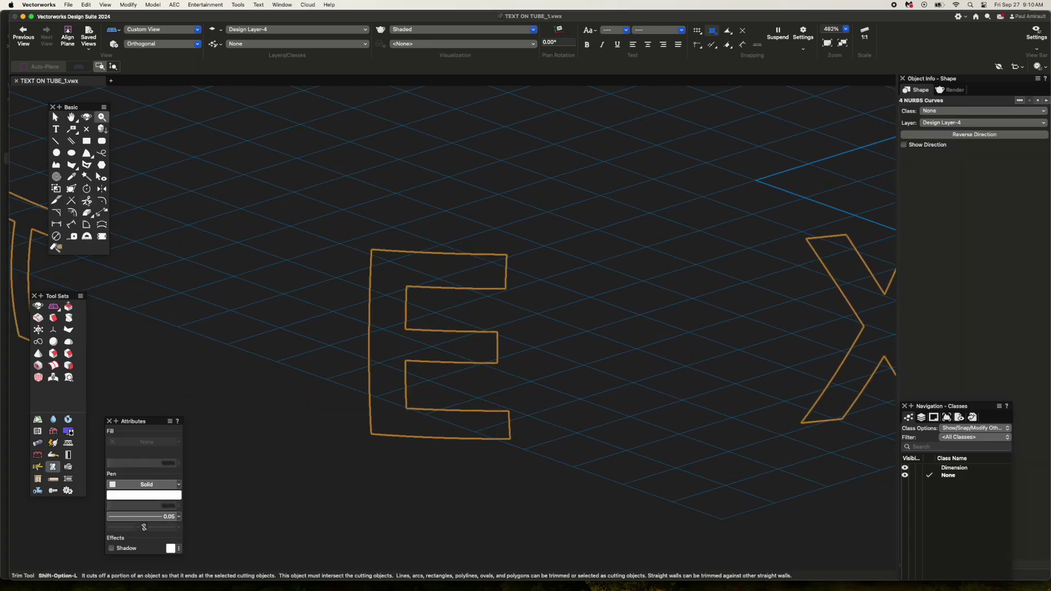
pyautogui.doubleClick(58, 155)
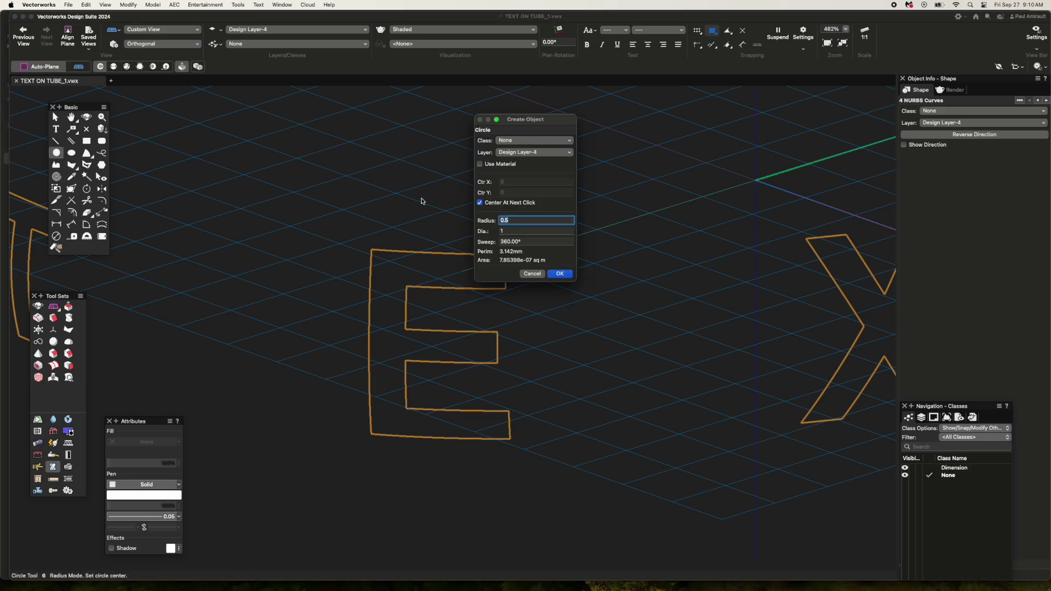
pyautogui.click(559, 275)
pyautogui.click(331, 284)
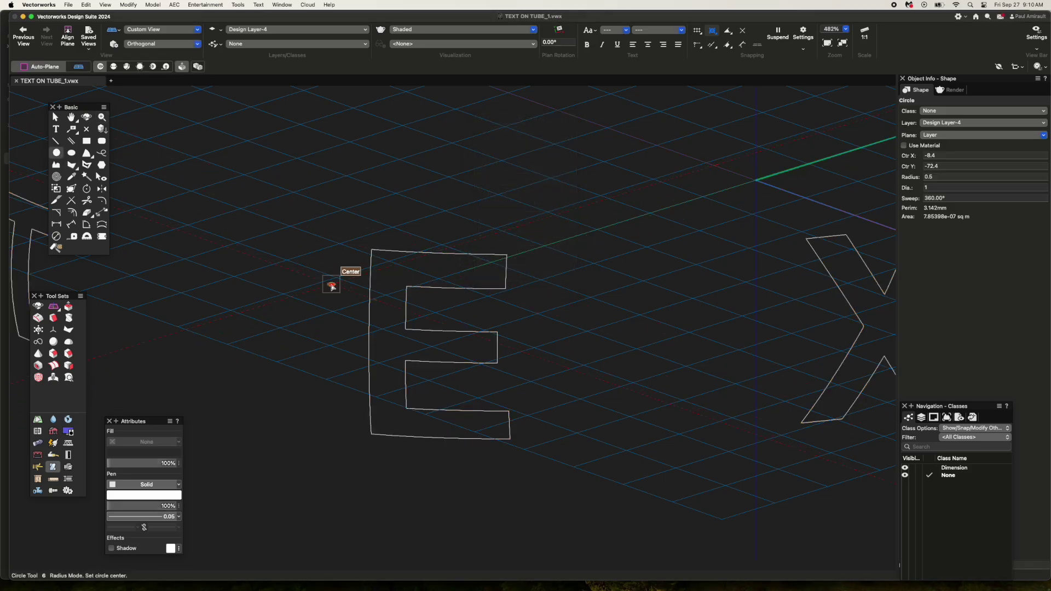
# Step: Extrude the circle along the E outline to turn the letter into a tube
pyautogui.click(55, 117)
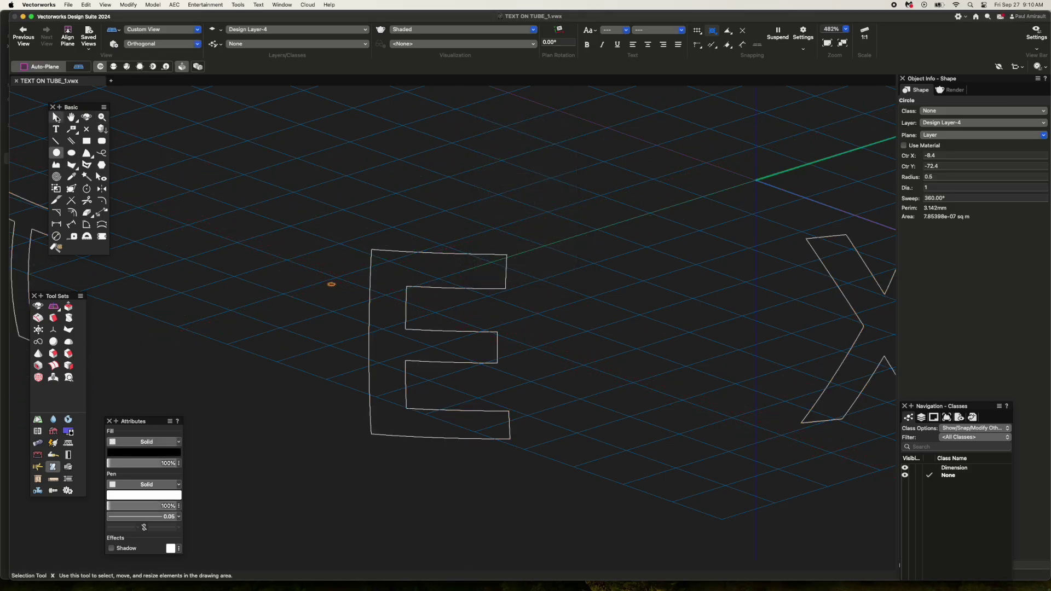
pyautogui.keyDown('shift'); pyautogui.click(431, 254); pyautogui.keyUp('shift')
pyautogui.press('super+alt+e')
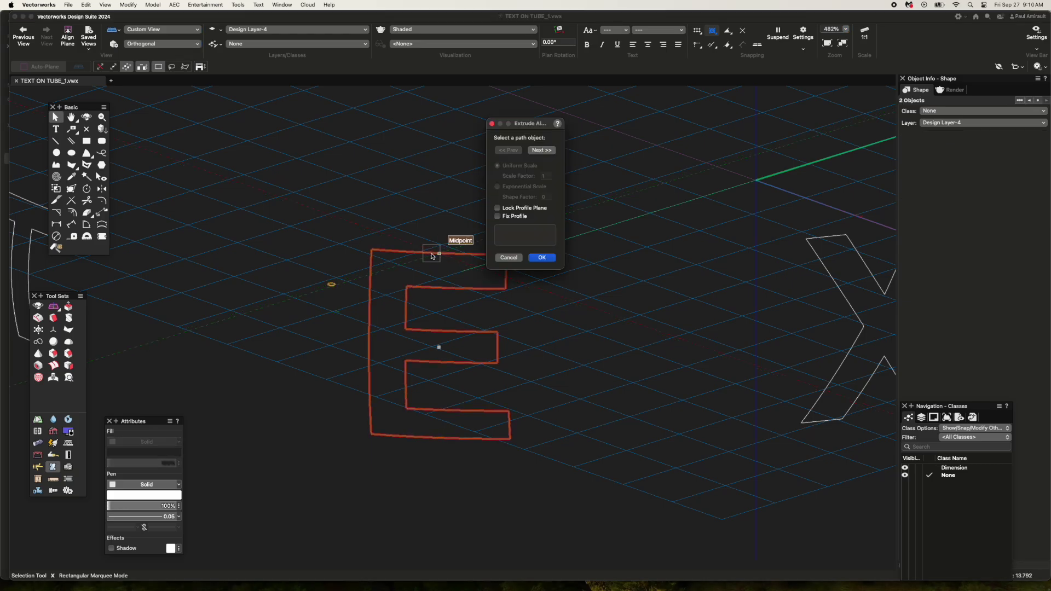
pyautogui.click(542, 256)
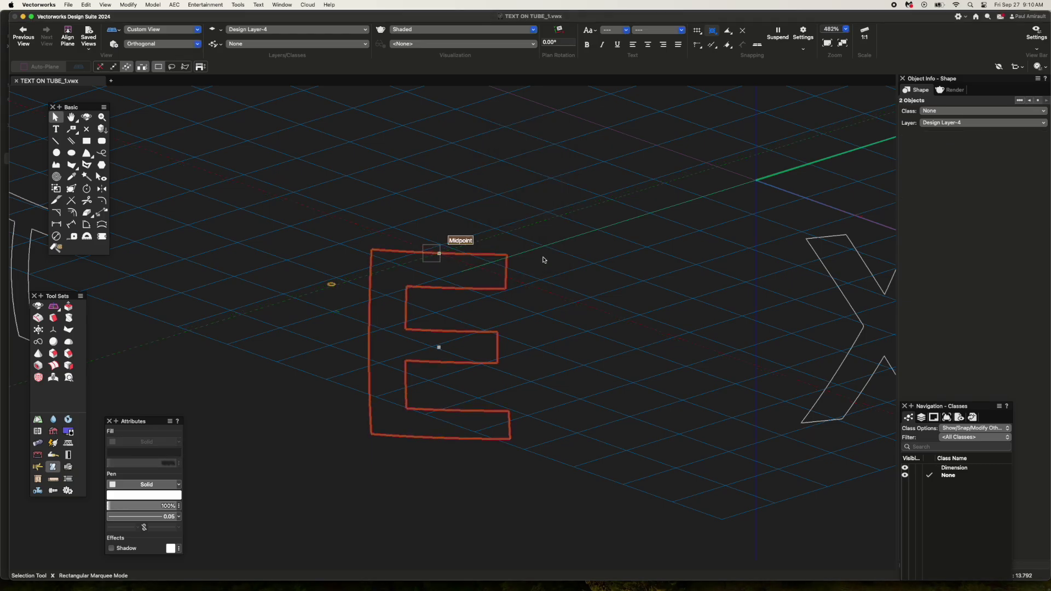
pyautogui.press('h')
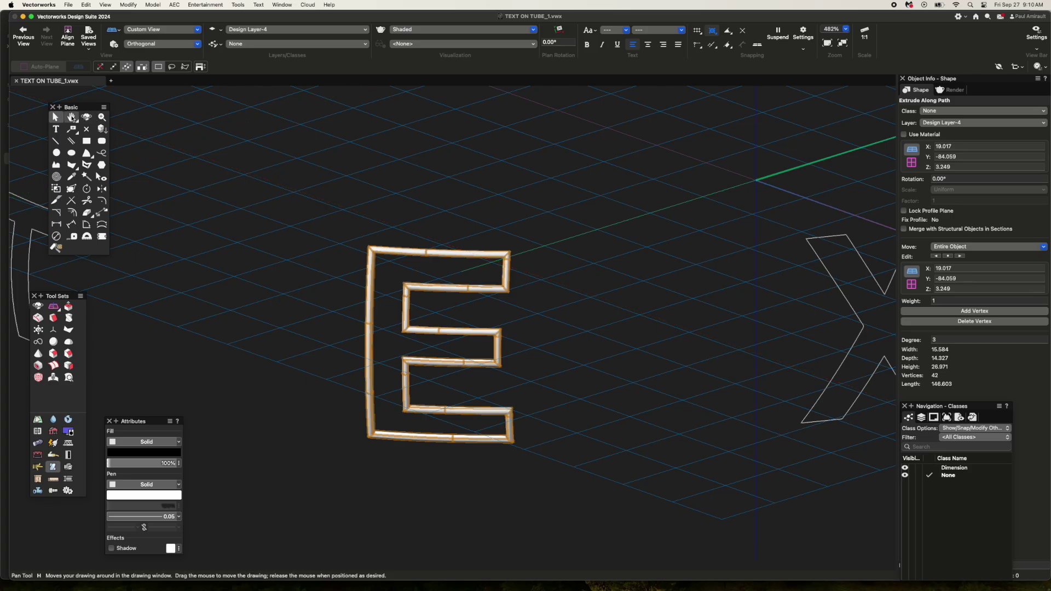
pyautogui.moveTo(544, 261); pyautogui.dragTo(319, 264)
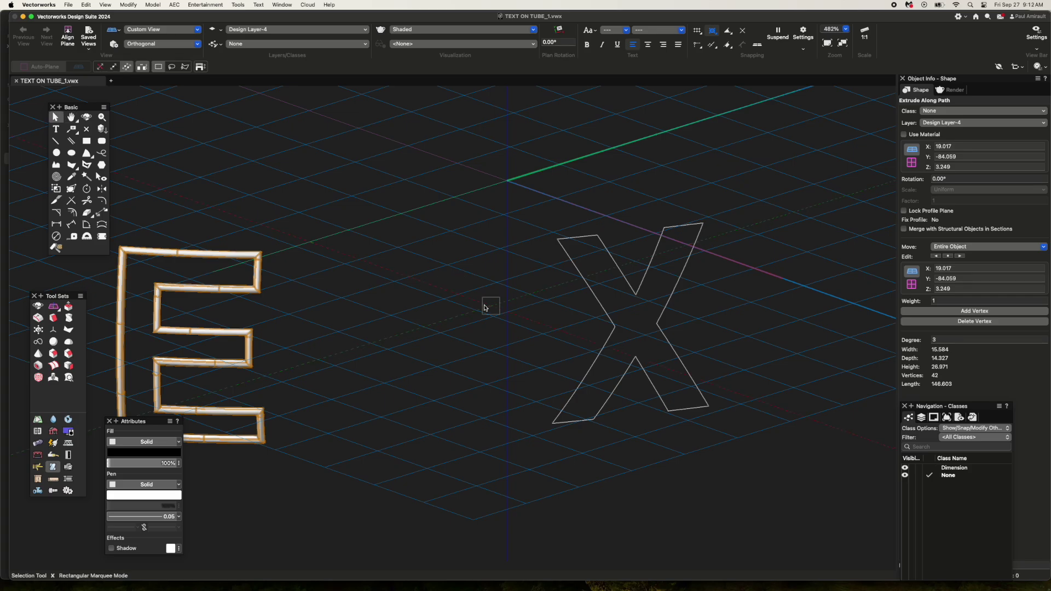
# Step: Place a point light at the origin with the Light tool
pyautogui.click(67, 467)
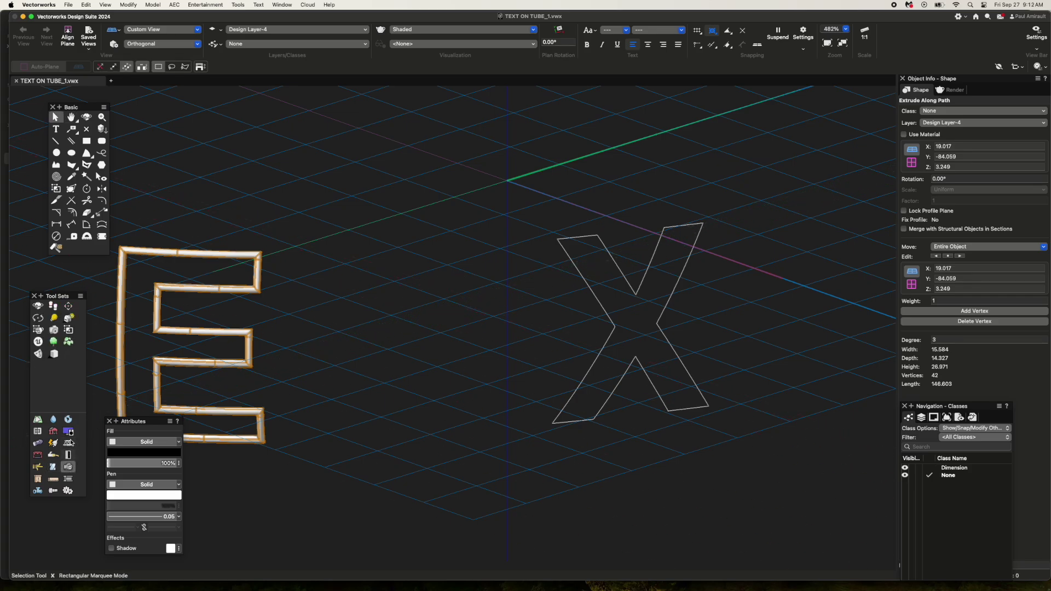
pyautogui.doubleClick(53, 317)
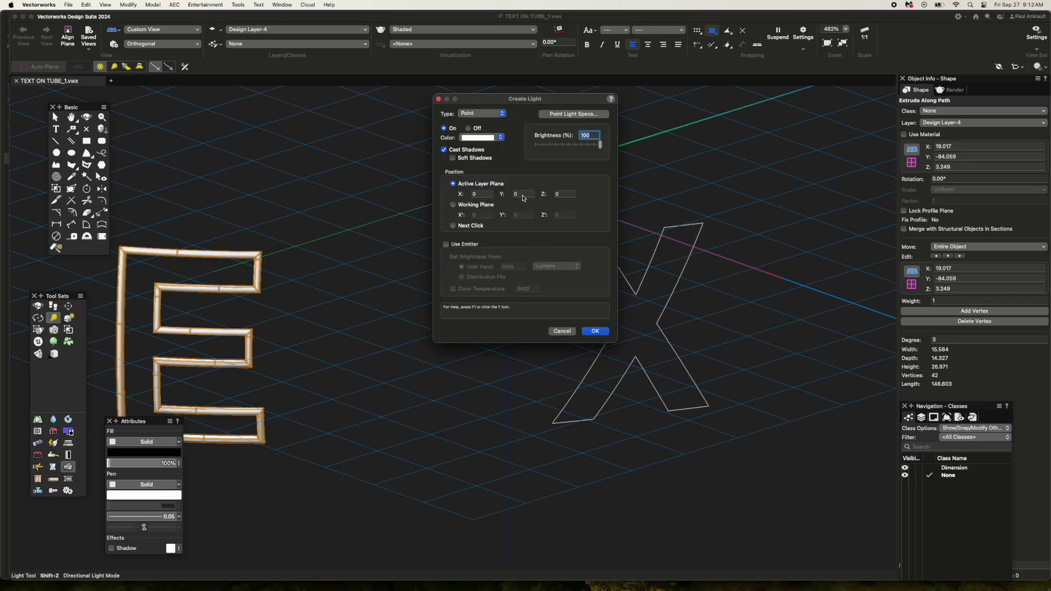
pyautogui.click(595, 332)
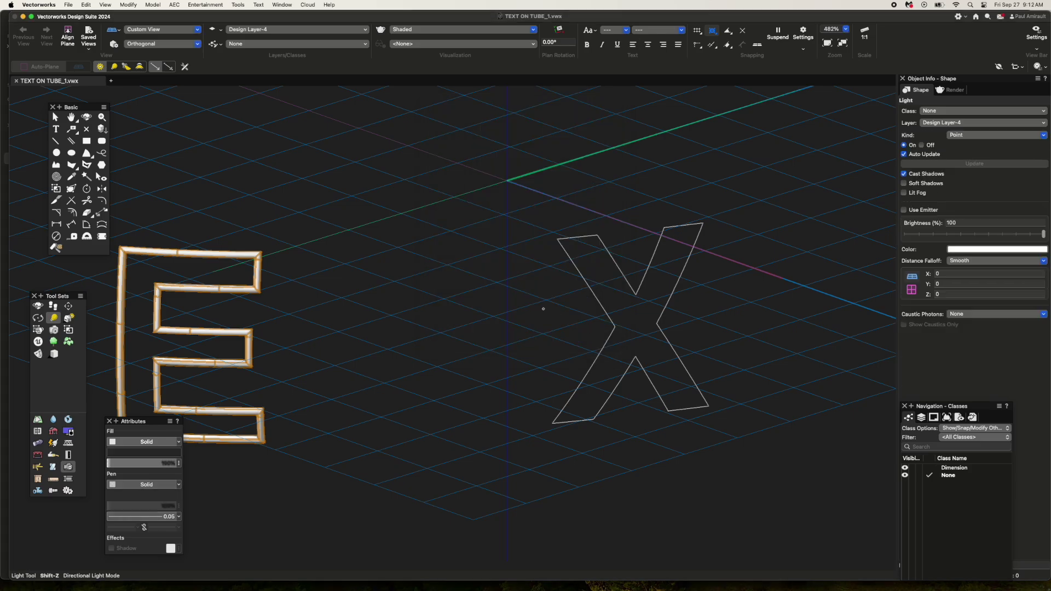
pyautogui.press('x')
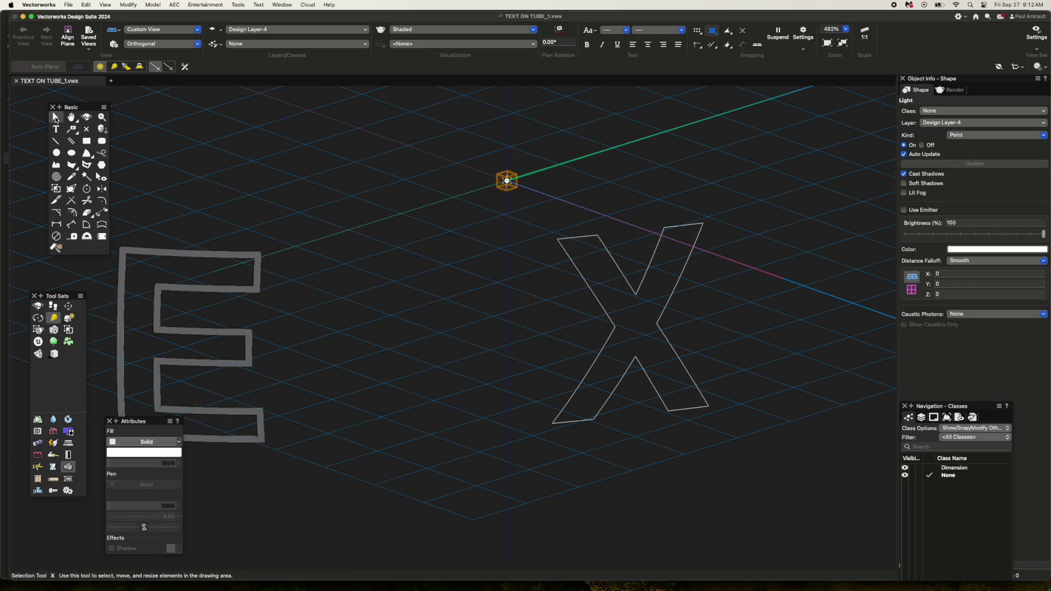
# Step: Duplicate the light 20 times evenly along the X outline
pyautogui.keyDown('shift'); pyautogui.click(658, 322); pyautogui.keyUp('shift')
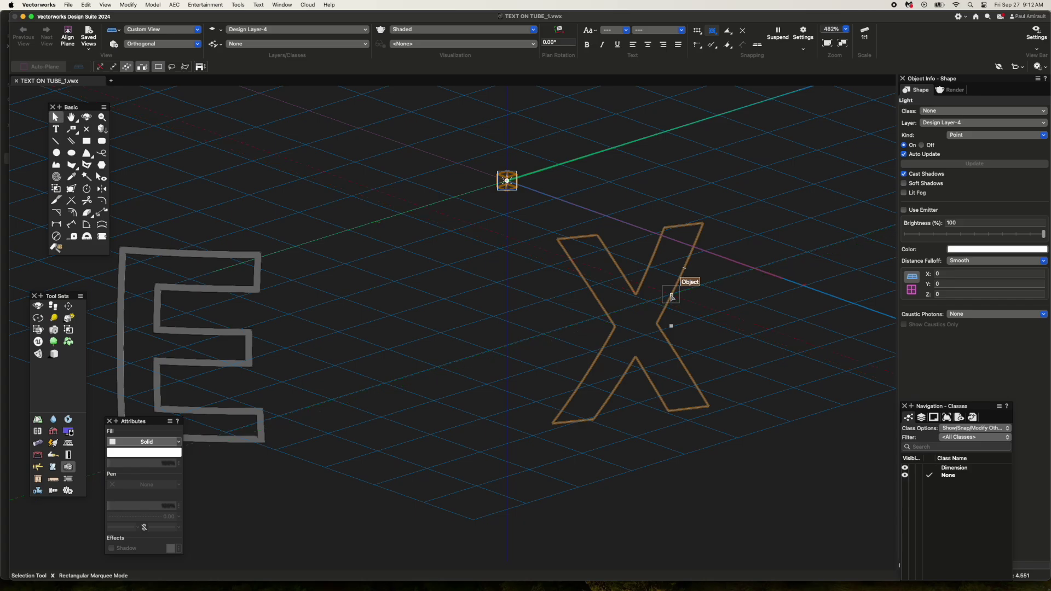
pyautogui.click(92, 7)
pyautogui.click(123, 139)
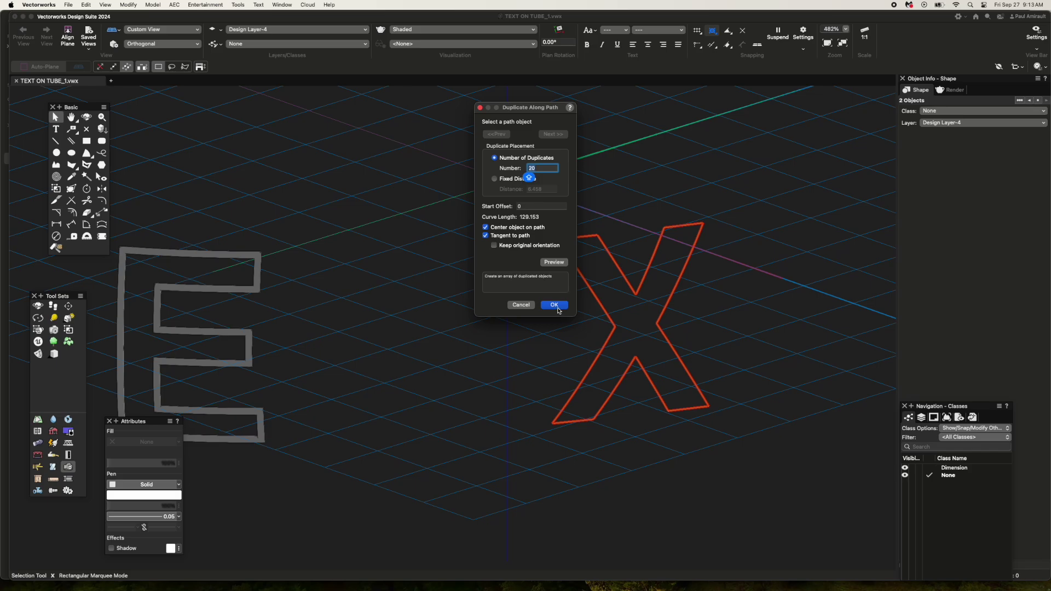
pyautogui.click(554, 305)
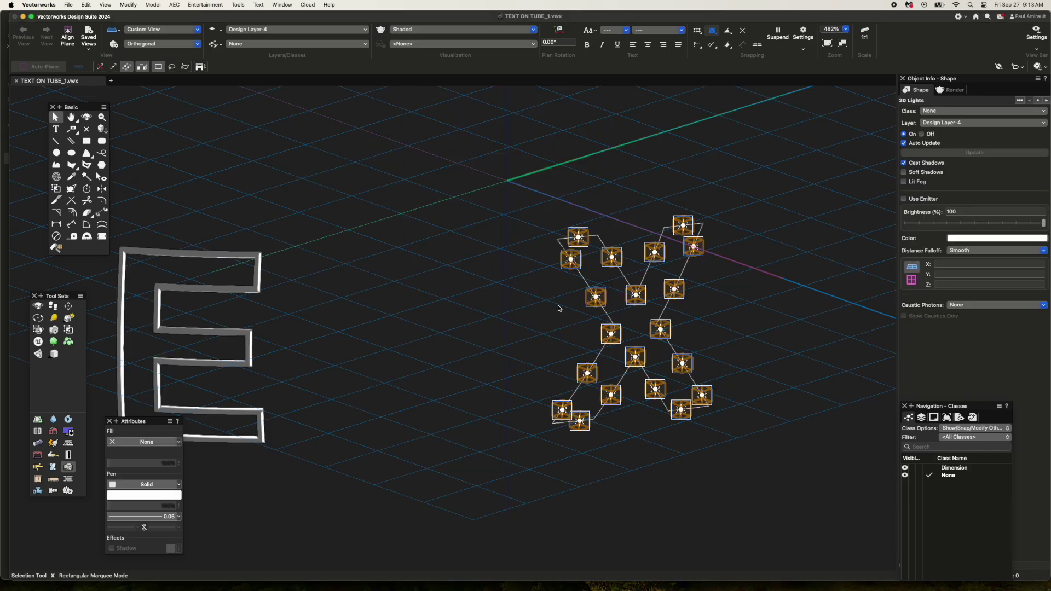
pyautogui.click(712, 293)
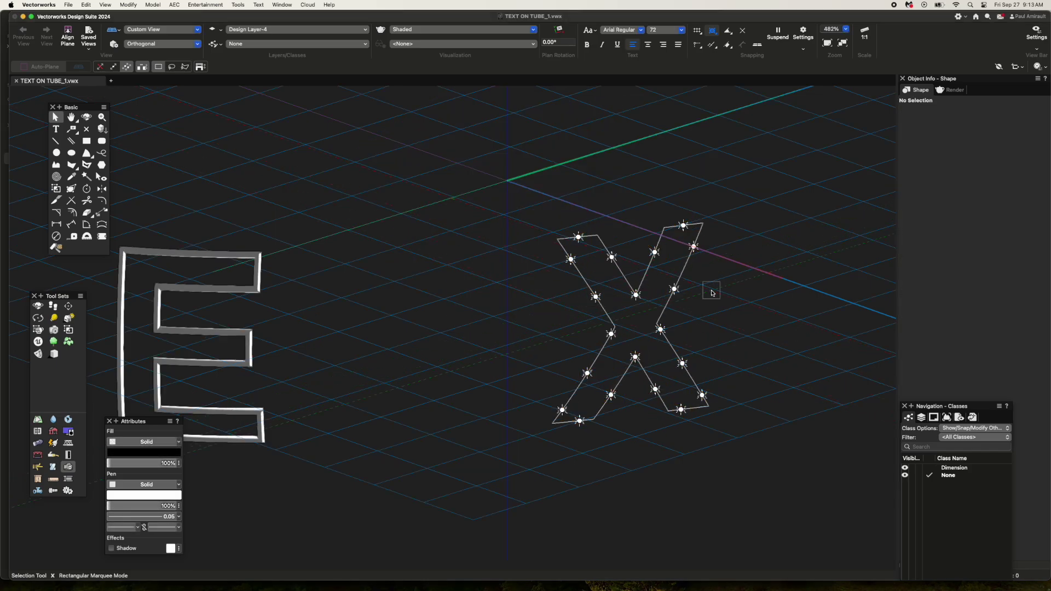
pyautogui.press('super+5')
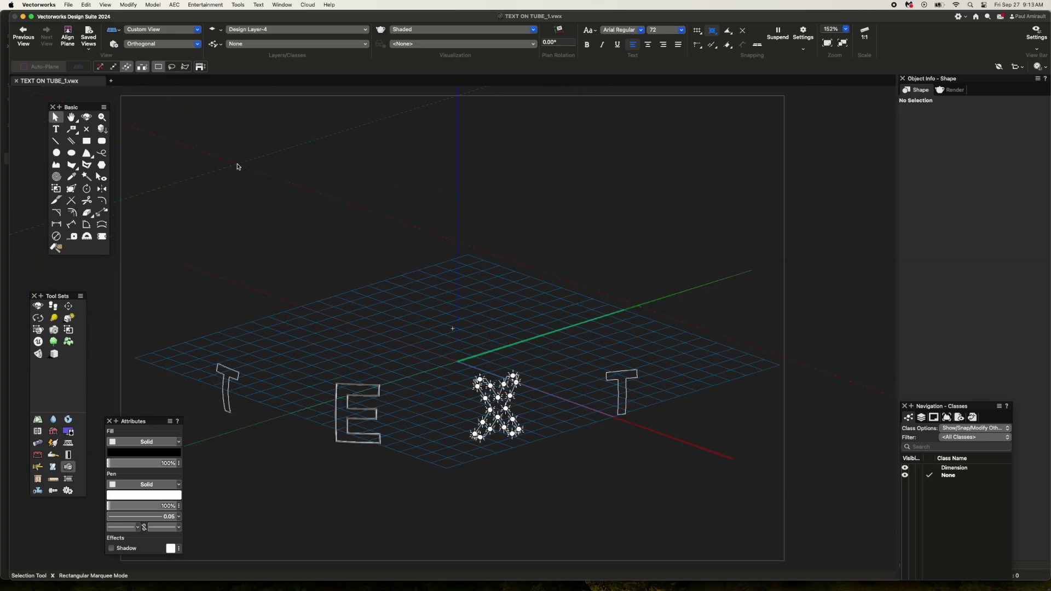
# Step: Use Flyover to drag the 3D view lower, looking across the letters toward the X
pyautogui.hotkey('shift', 'c')
pyautogui.moveTo(579, 345)
pyautogui.mouseDown()
pyautogui.moveTo(474, 356)
pyautogui.moveTo(436, 343)
pyautogui.moveTo(428, 319)
pyautogui.moveTo(467, 319)
pyautogui.mouseUp()
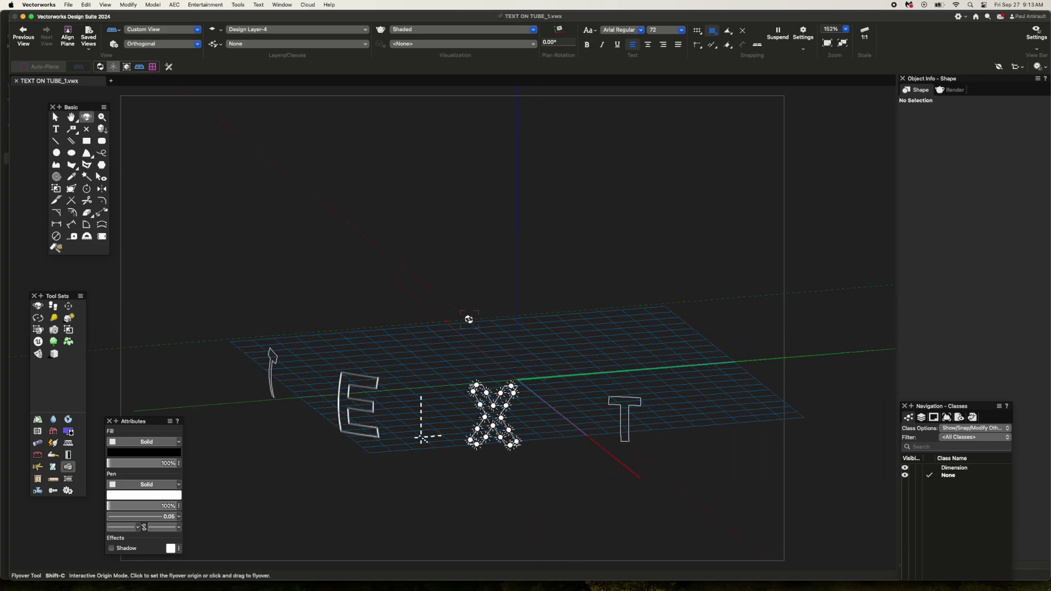